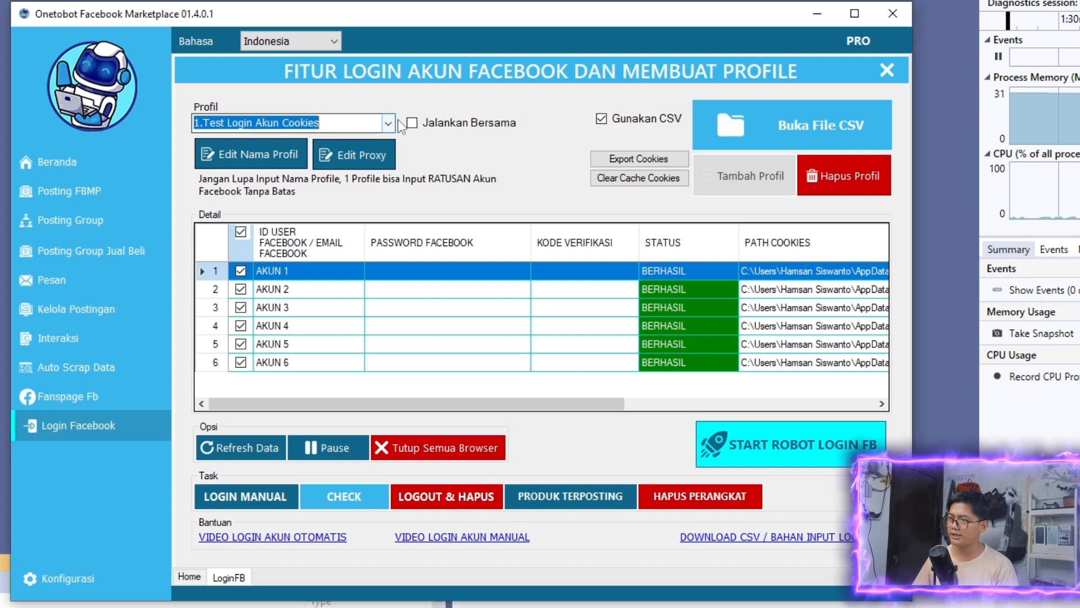
Look at the available login profiles and highlight the name of the profile 1.Test Login Akun Cookies
left_click(392, 123)
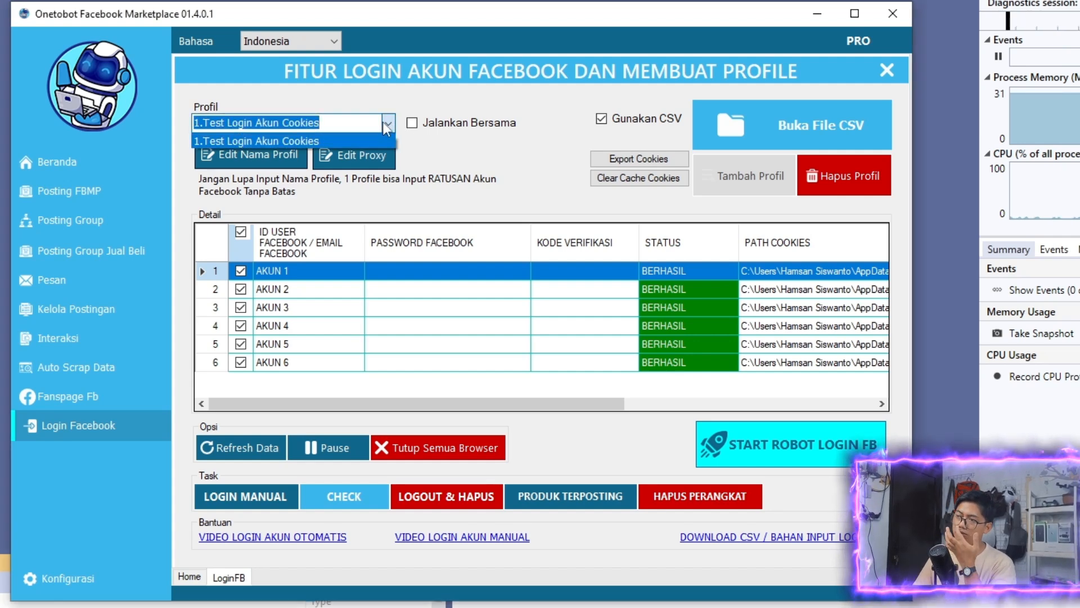
left_click(387, 127)
left_click(336, 123)
left_click_drag(324, 122, 151, 120)
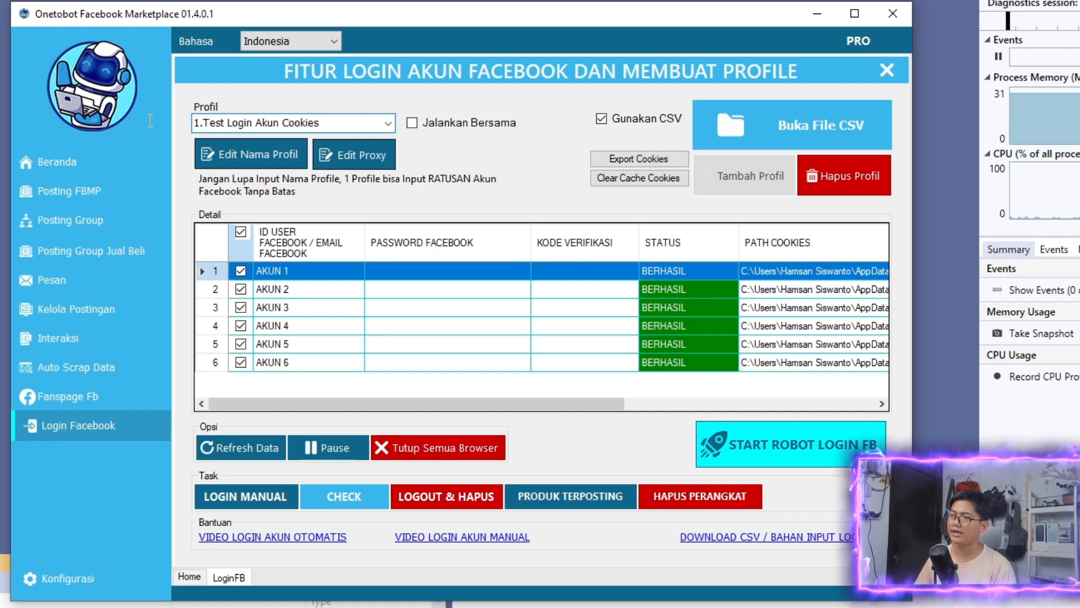
left_click_drag(323, 121, 150, 120)
left_click(339, 117)
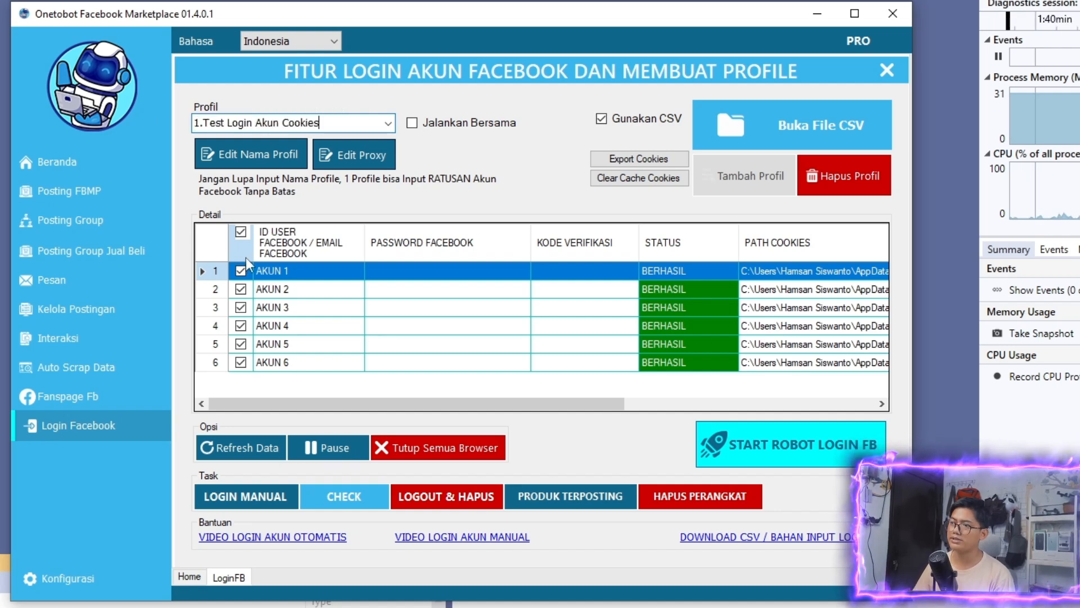
Go through the account rows AKUN 1 to AKUN 6 stored under the profile 1.Test Login Akun Cookies
left_click(286, 278)
left_click(285, 302)
left_click(331, 116)
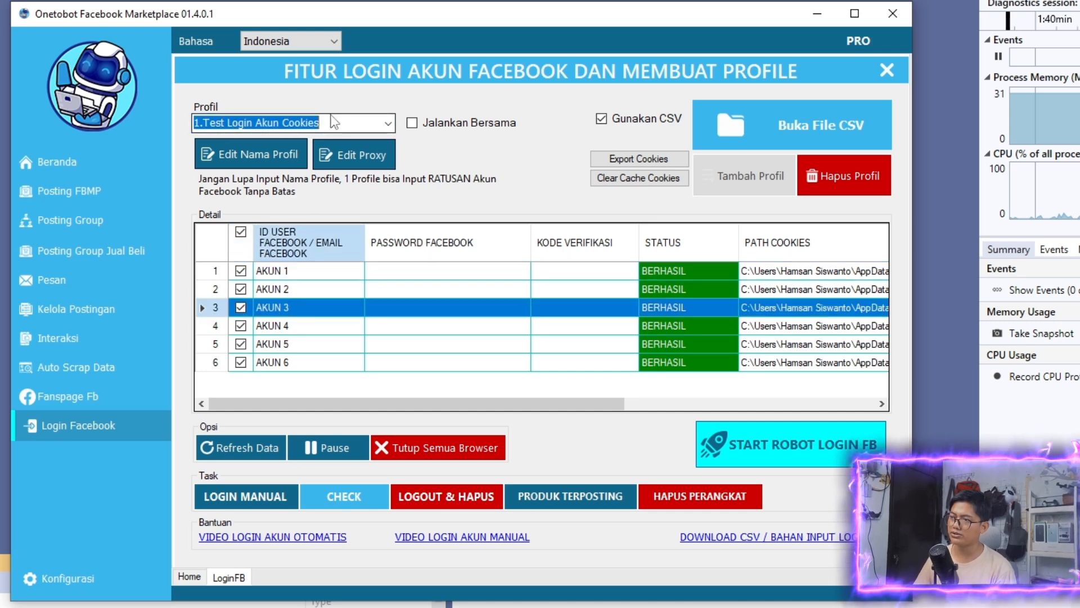
left_click_drag(334, 121, 202, 121)
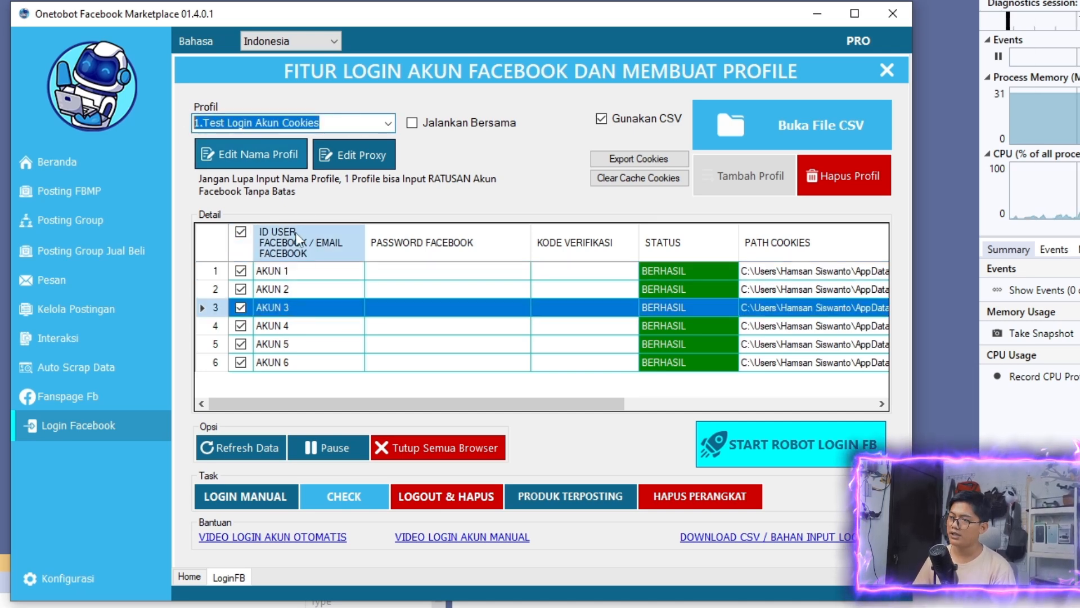
left_click(297, 272)
left_click(293, 292)
left_click(286, 311)
left_click(288, 326)
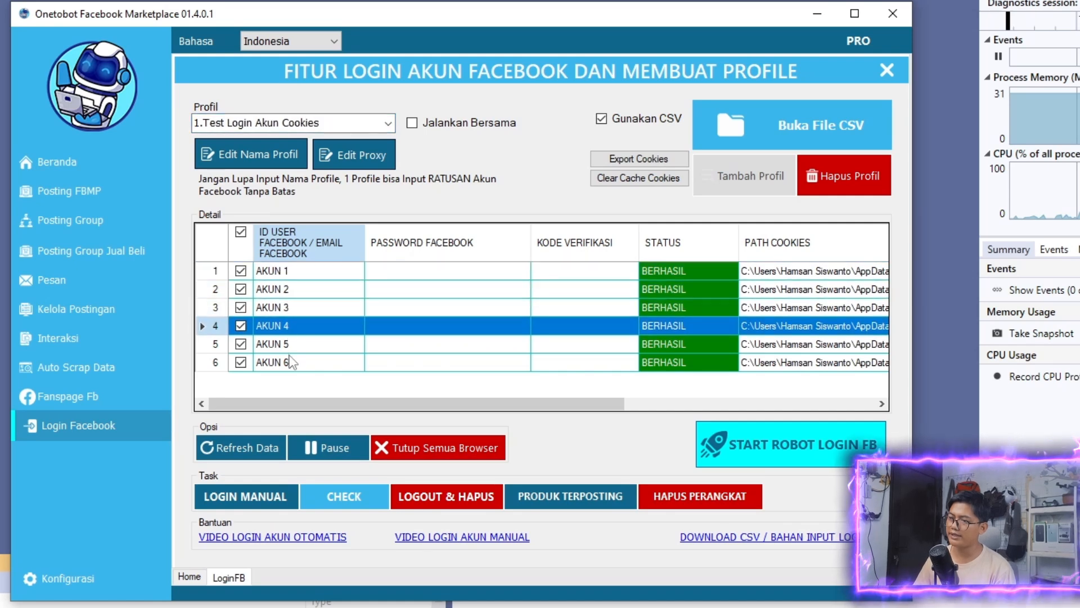
left_click(290, 362)
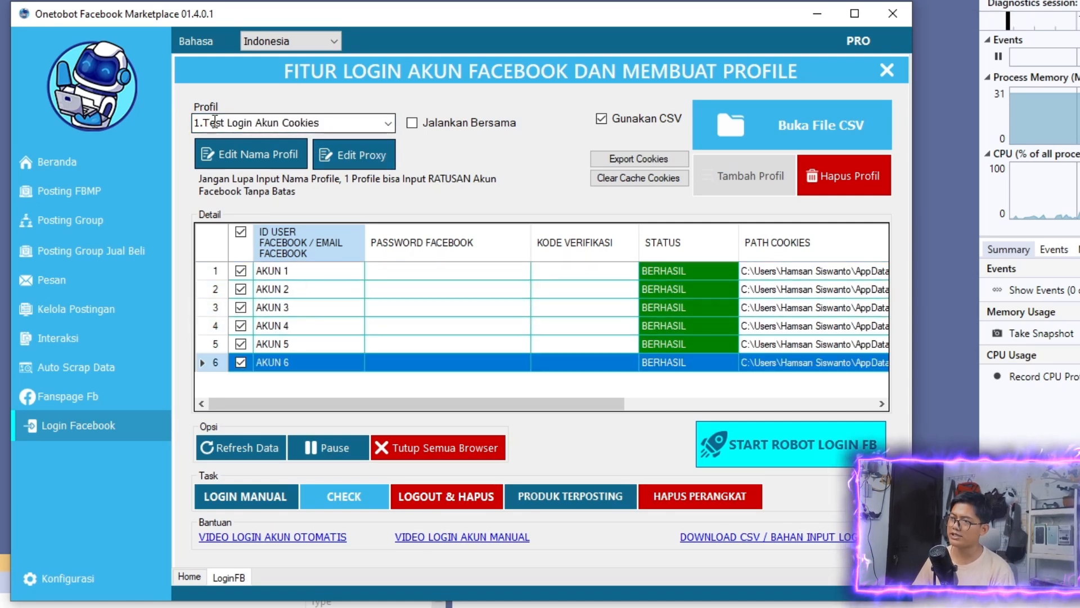
left_click(298, 117)
left_click(290, 270)
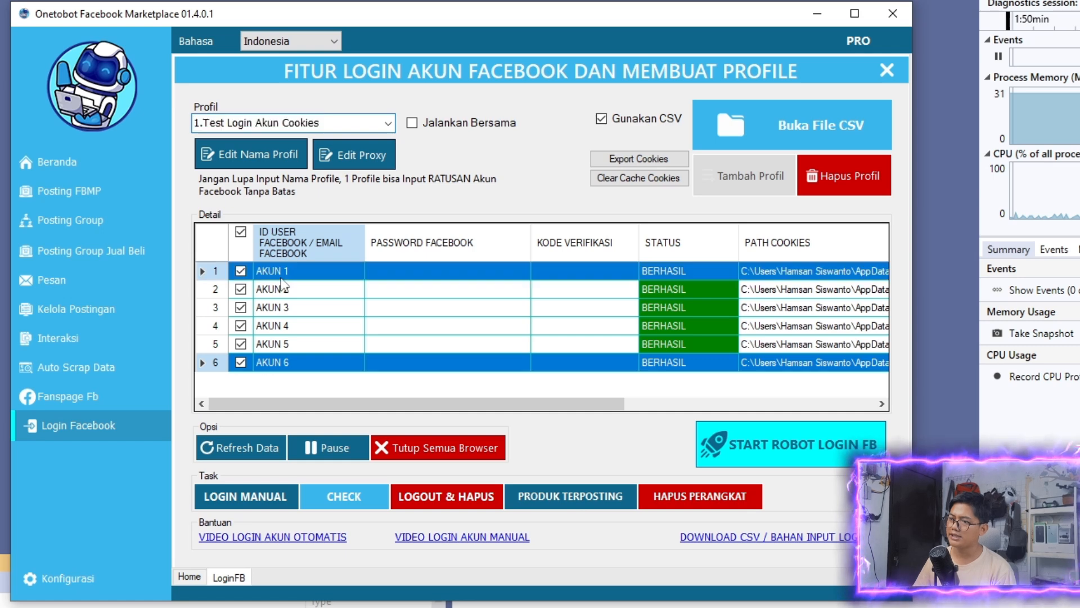
left_click(284, 307)
left_click(284, 343)
left_click(286, 362)
left_click(289, 272)
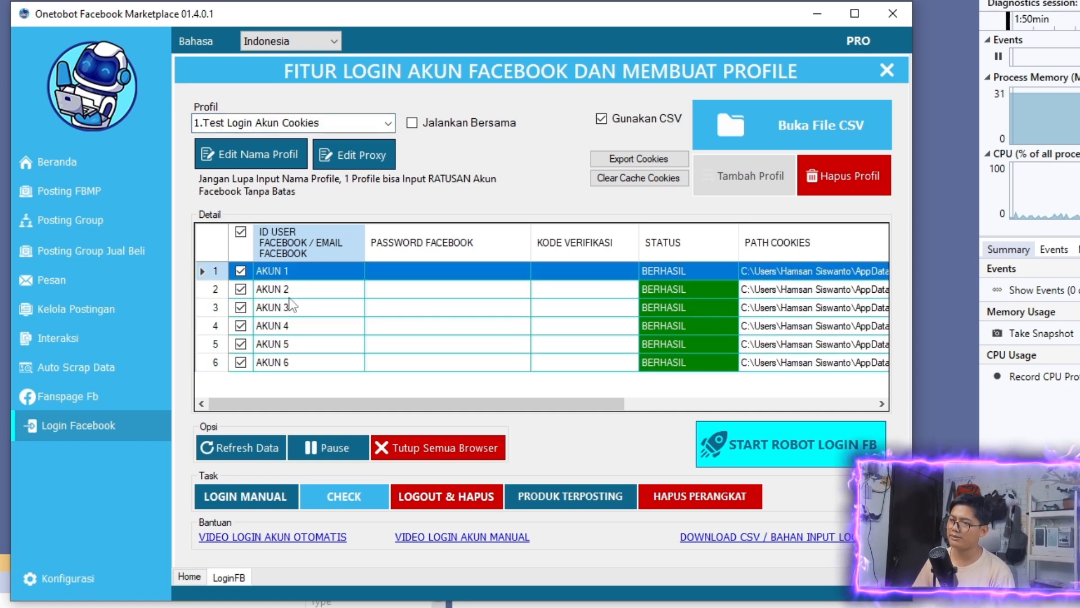
left_click(288, 289)
left_click(287, 327)
left_click(287, 343)
left_click(283, 362)
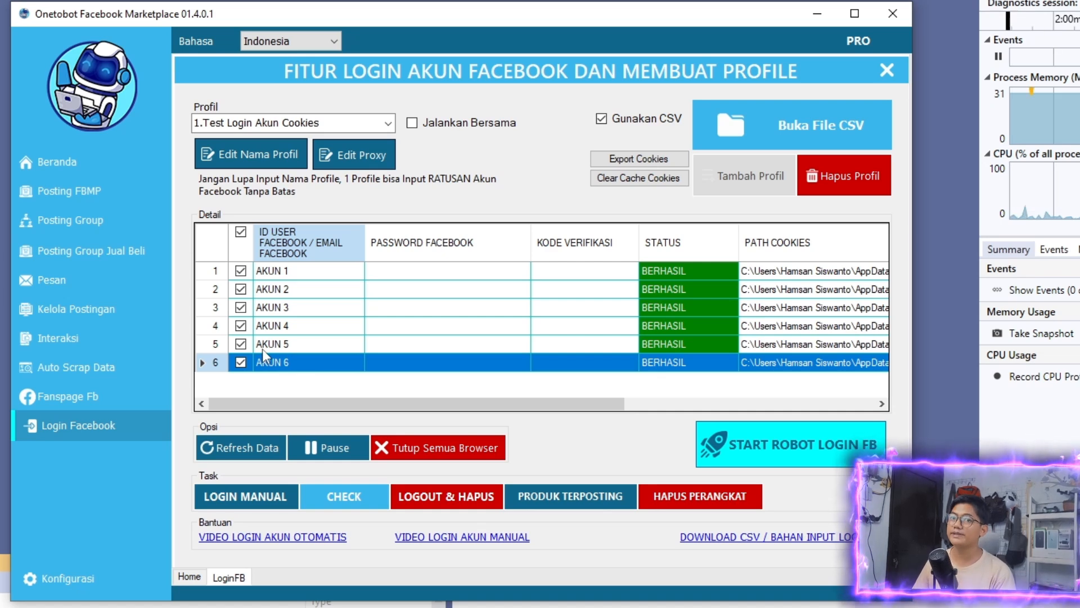
Review the profile list once more and highlight the current profile's full name
left_click(388, 124)
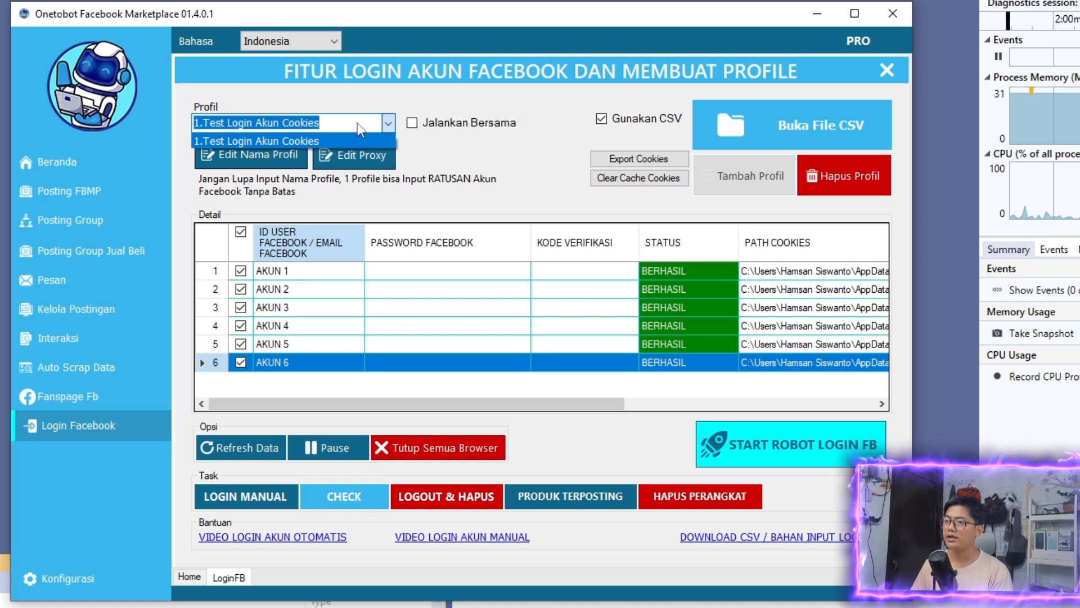
left_click(358, 123)
left_click(358, 123)
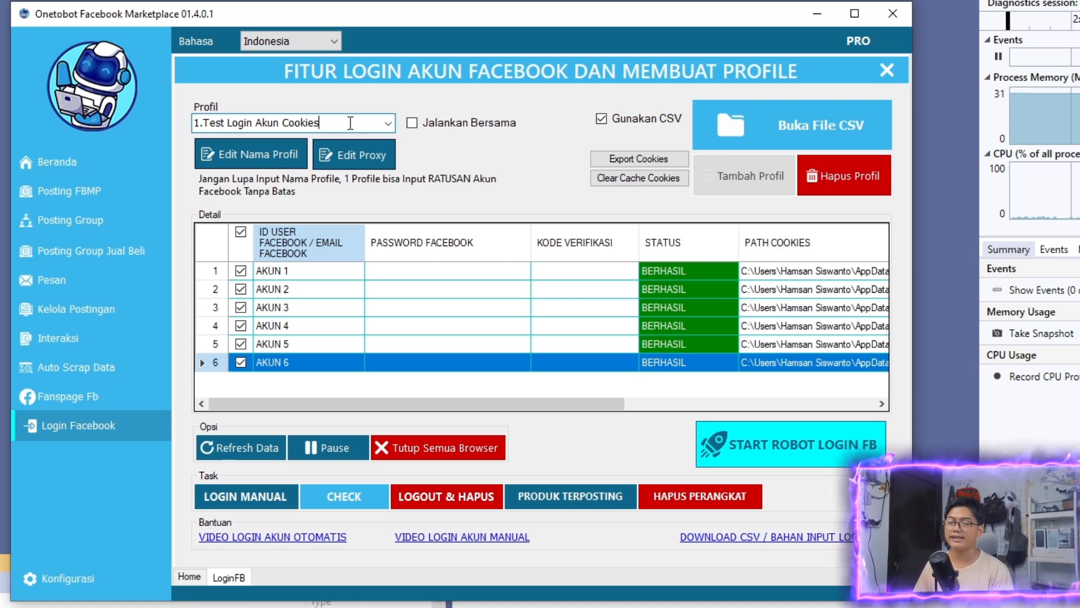
left_click_drag(341, 123, 183, 118)
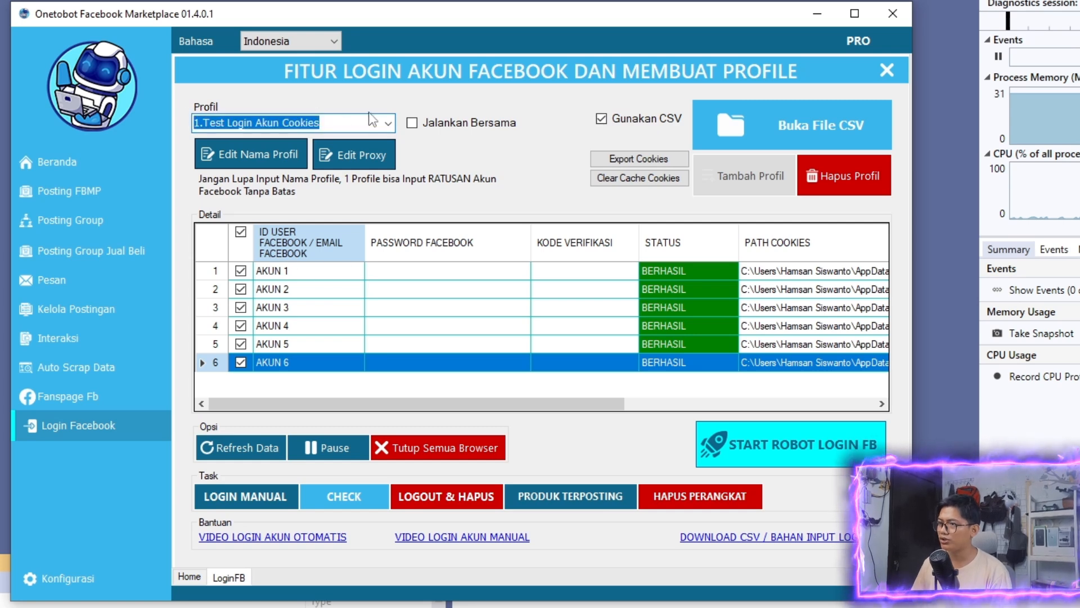
left_click(388, 123)
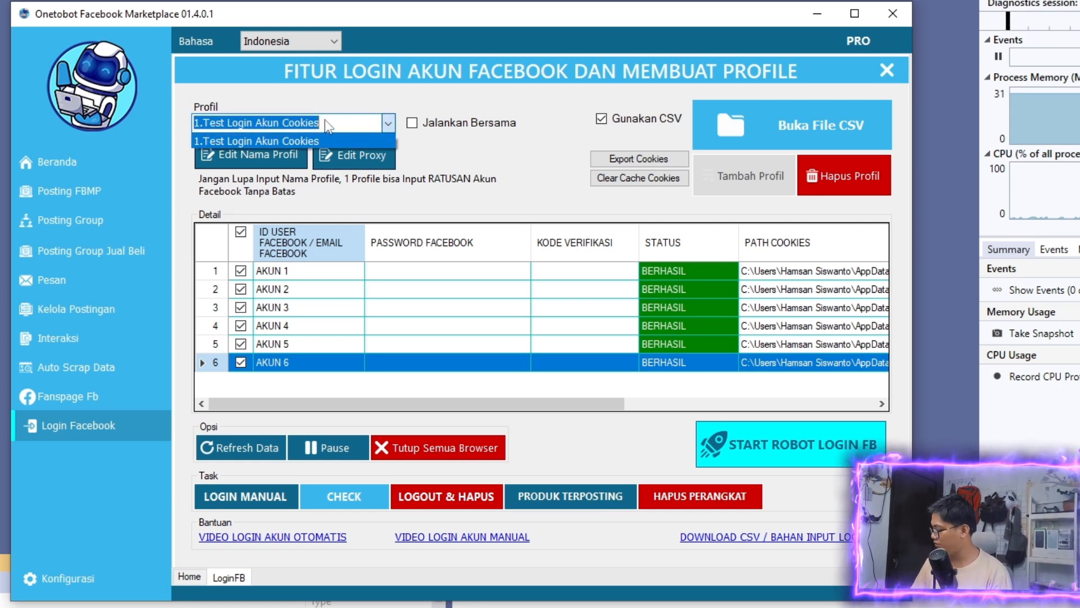
left_click(334, 121)
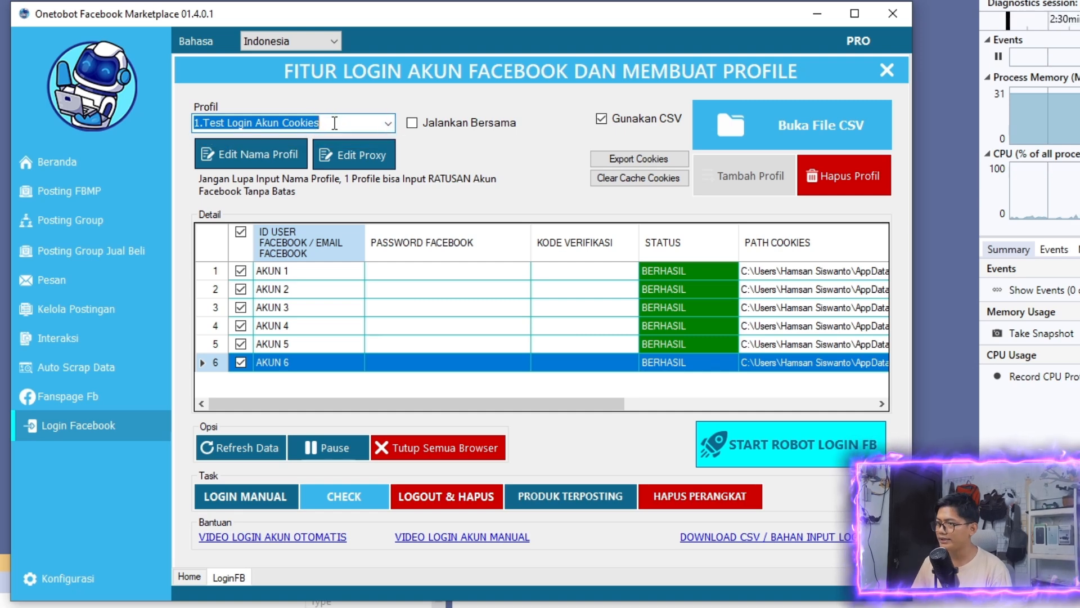
left_click_drag(335, 123, 194, 124)
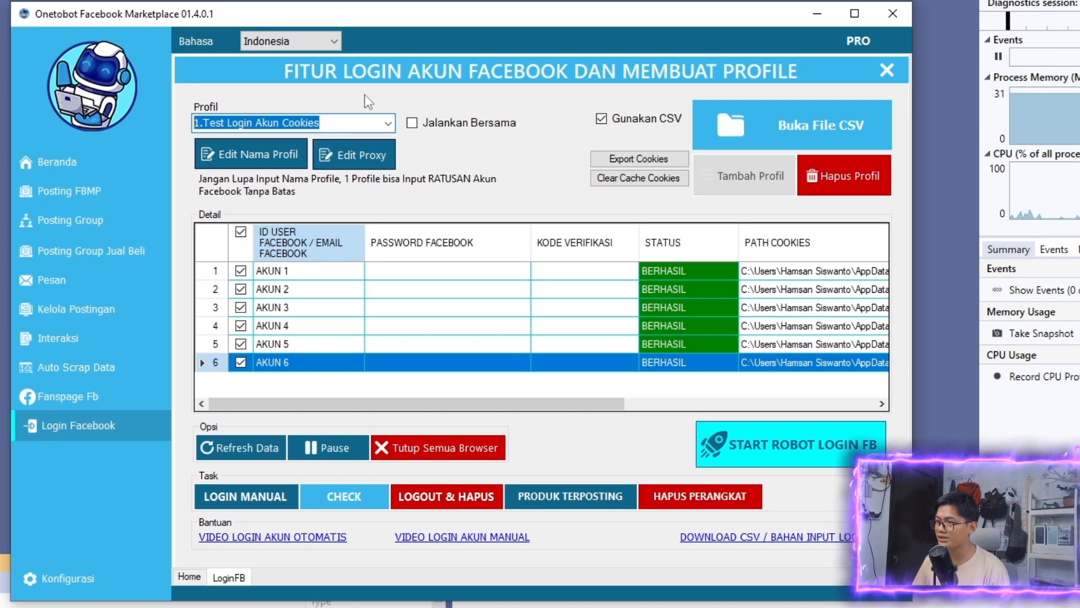
left_click_drag(337, 123, 165, 119)
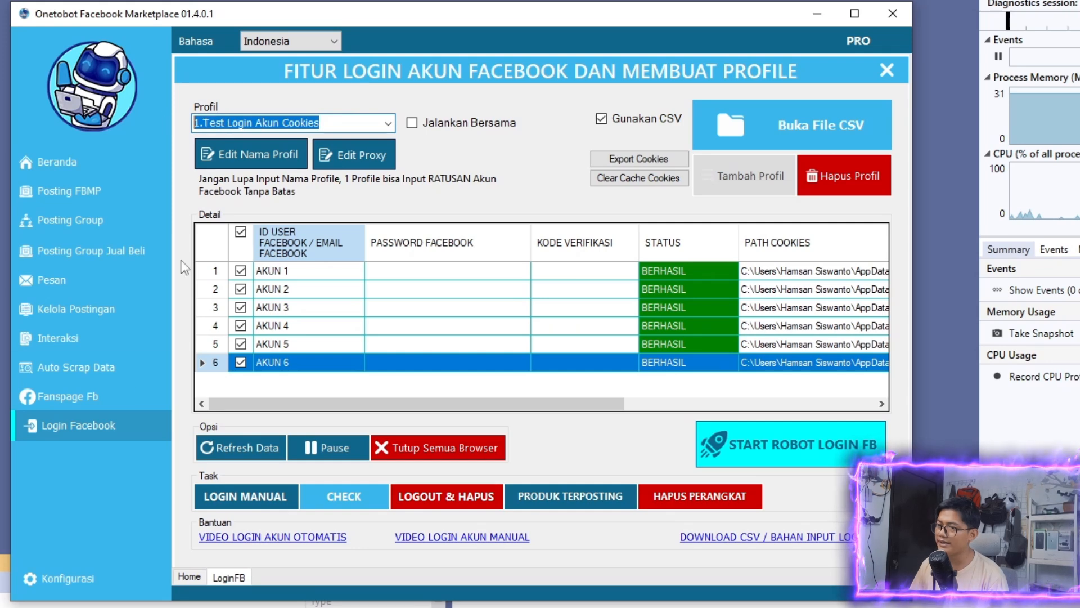
Open the general configuration and view the folder browser for the Profile Chrome storage location without choosing a folder
left_click(85, 573)
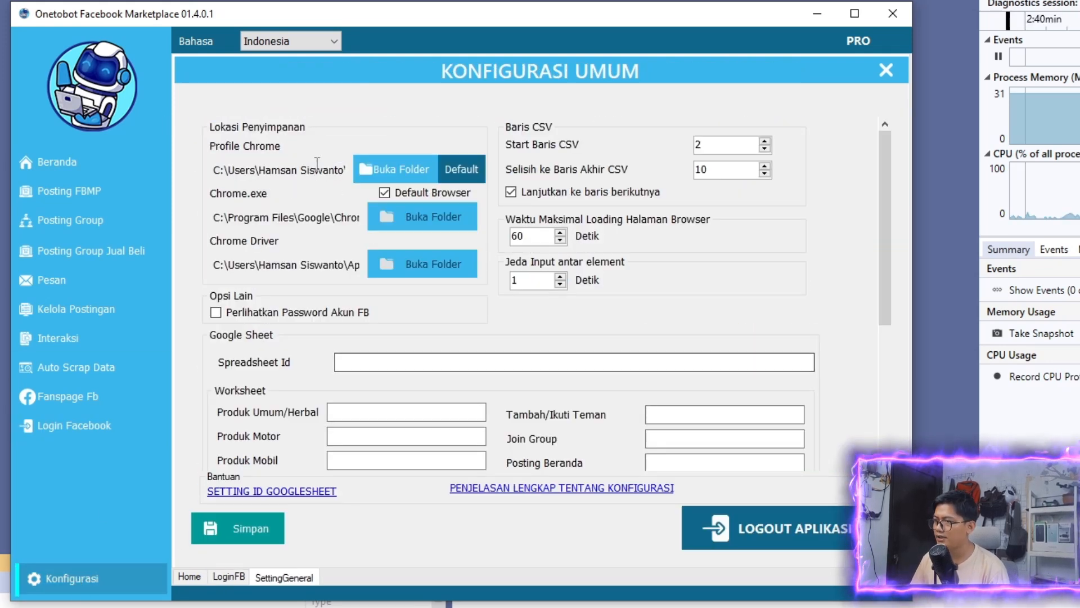
left_click_drag(237, 171, 366, 172)
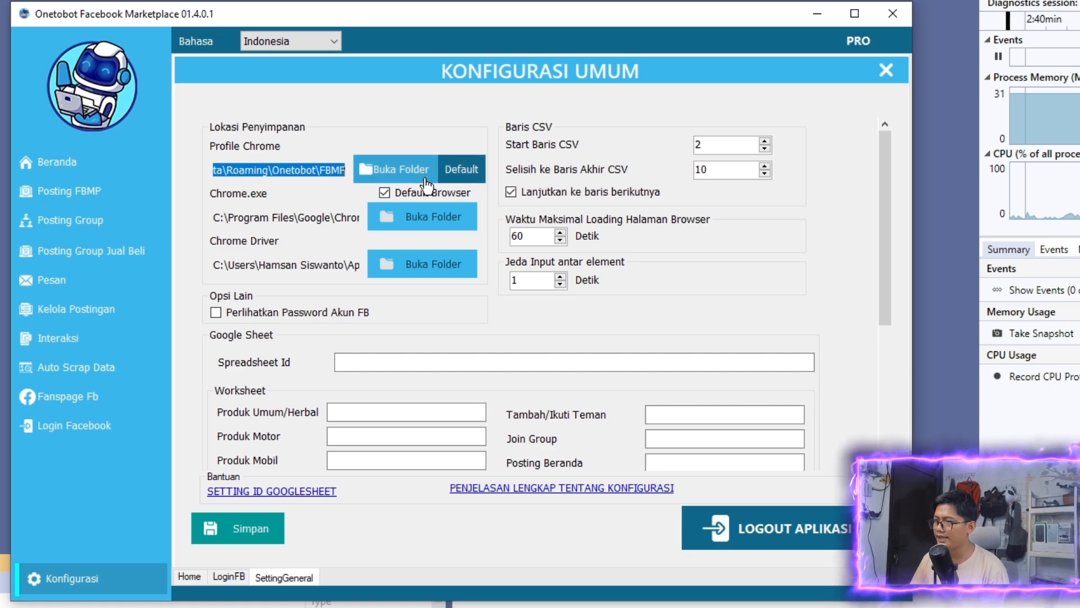
left_click(378, 175)
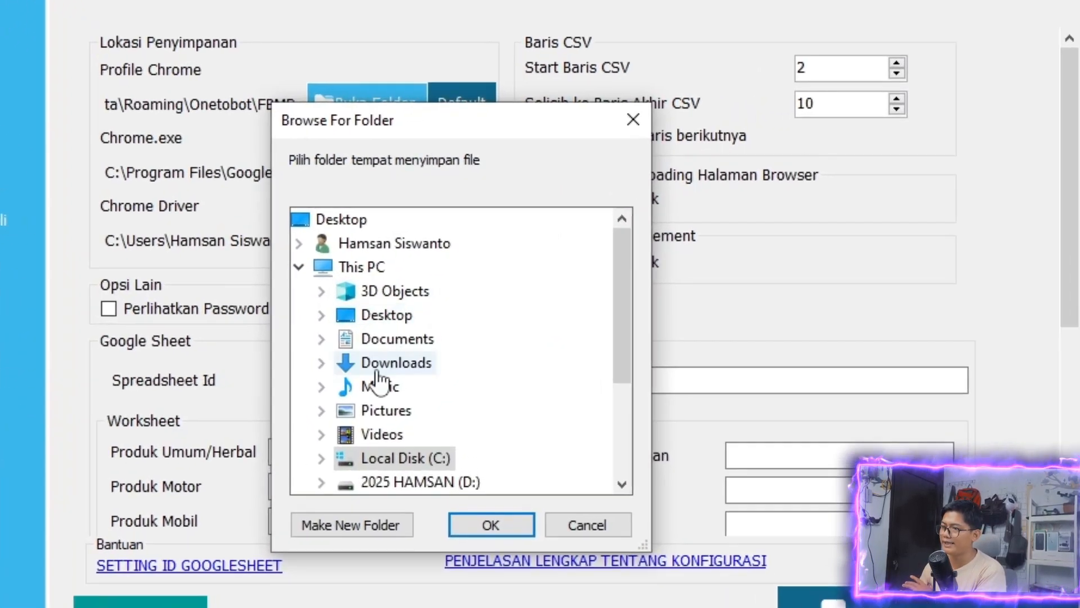
scroll(417, 395, "down", 2)
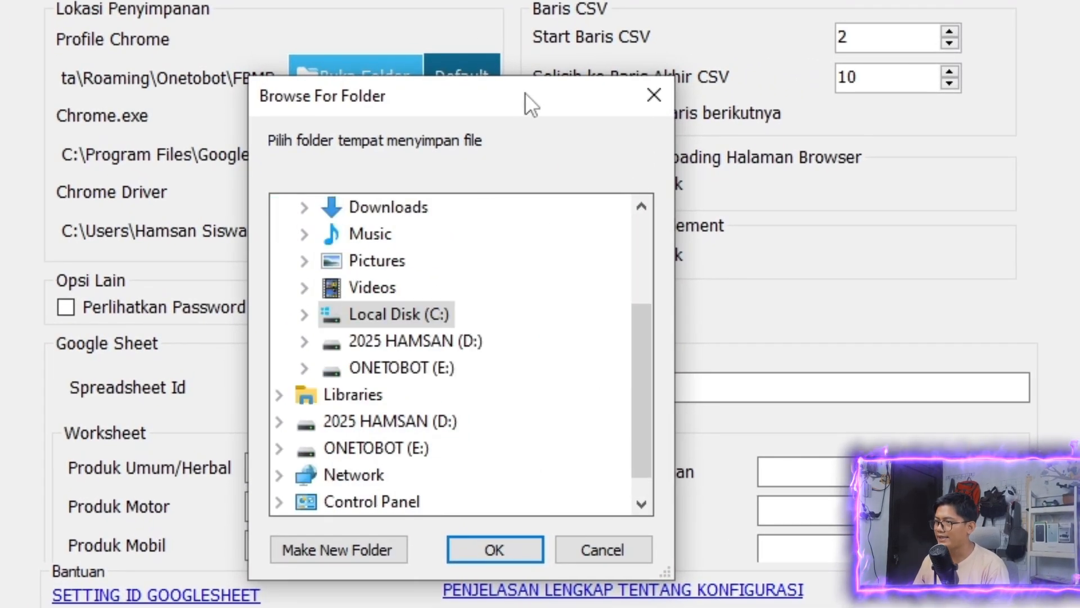
left_click_drag(525, 106, 849, 105)
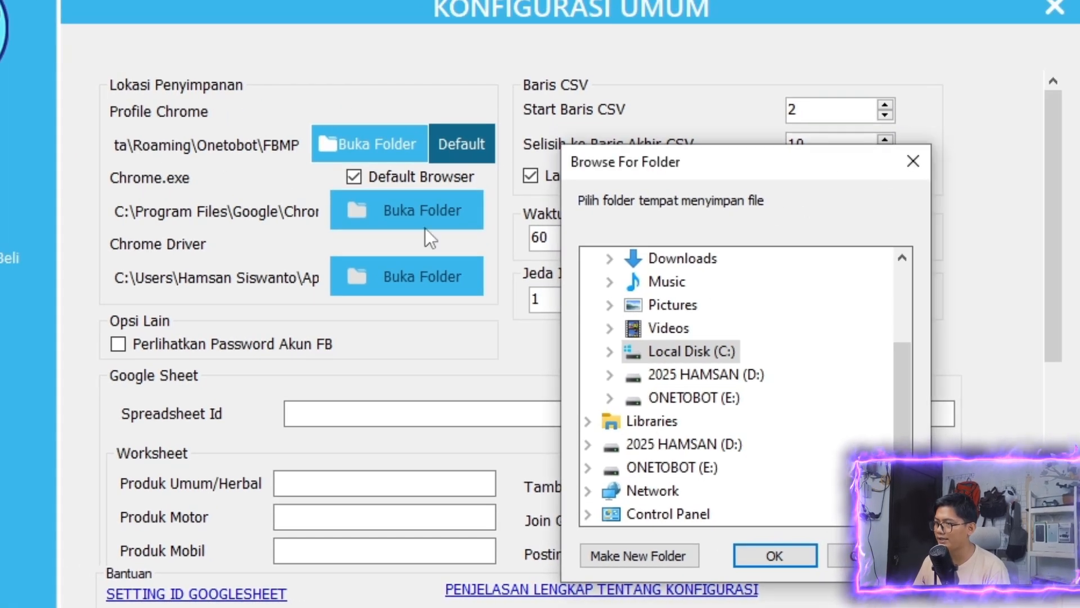
left_click(913, 163)
Copy the full Profile Chrome storage path from the general configuration
left_click_drag(150, 148, 445, 153)
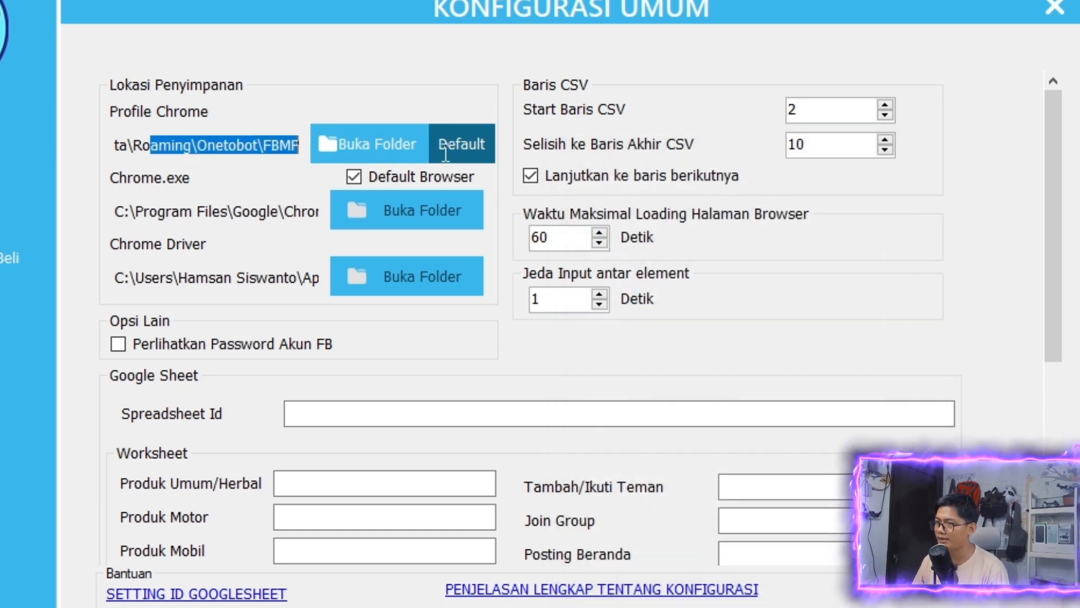
double_click(180, 147)
left_click(179, 146)
left_click_drag(160, 147, 23, 140)
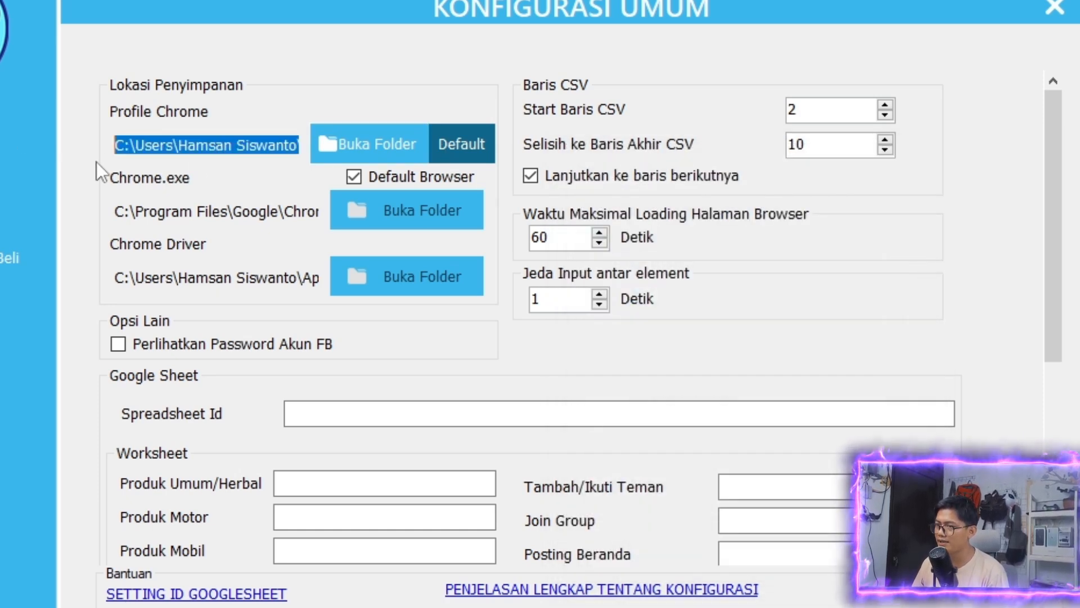
left_click_drag(115, 147, 453, 149)
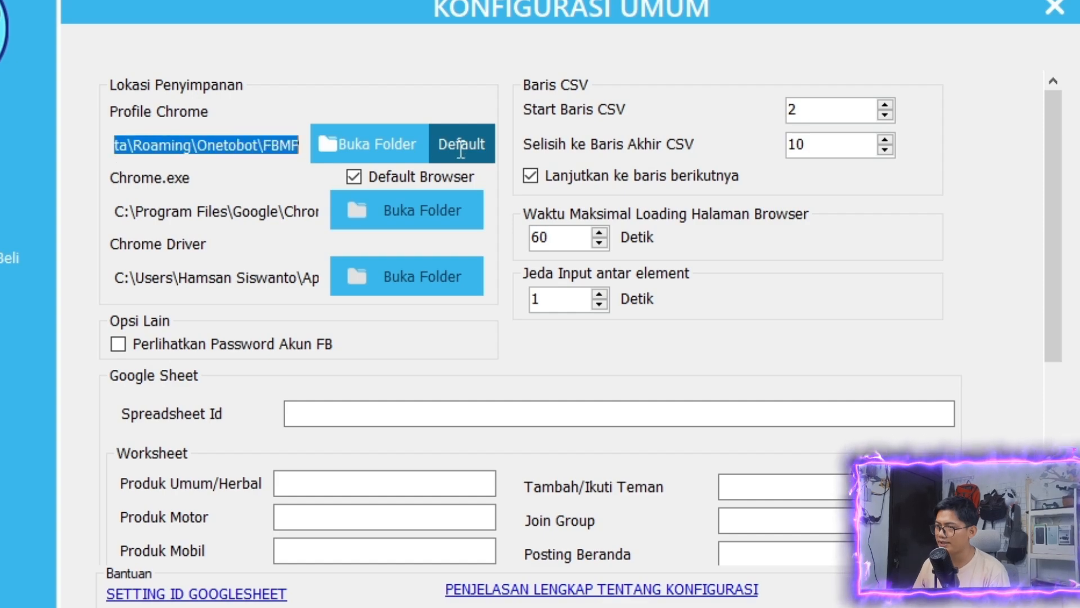
right_click(271, 141)
left_click(304, 208)
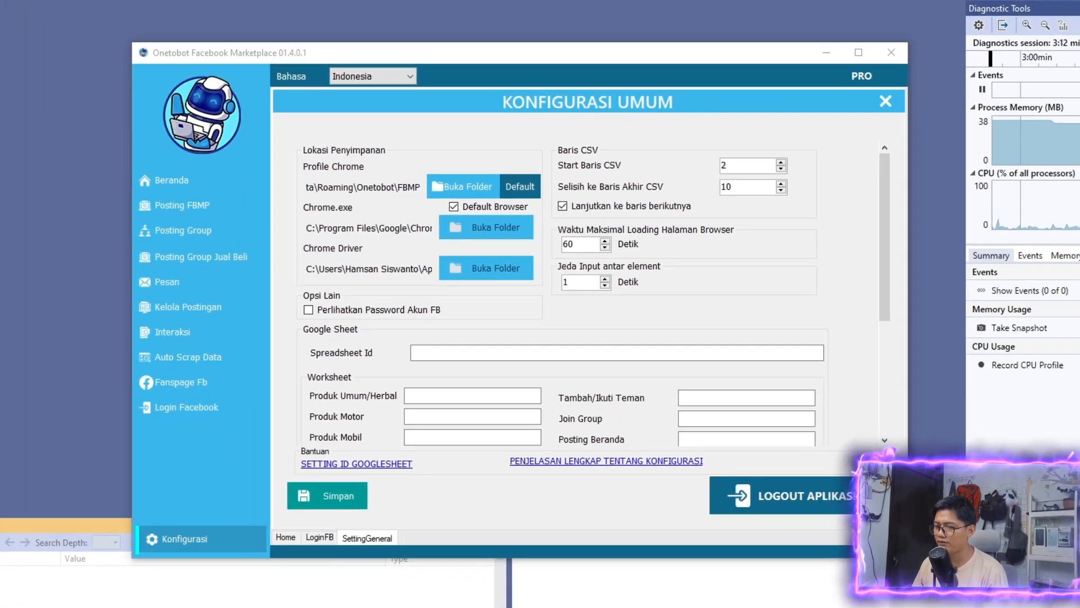
Switch to File Explorer, go to the copied Profile Chrome path and select the 1.Test Login Akun Cookies folder
mouse_move(286, 596)
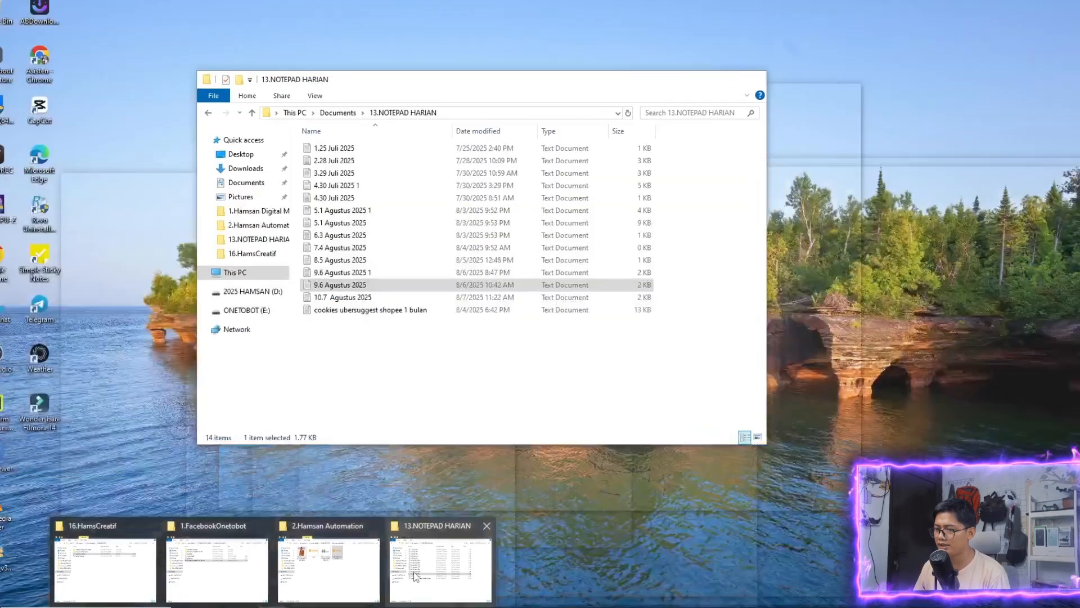
left_click(419, 561)
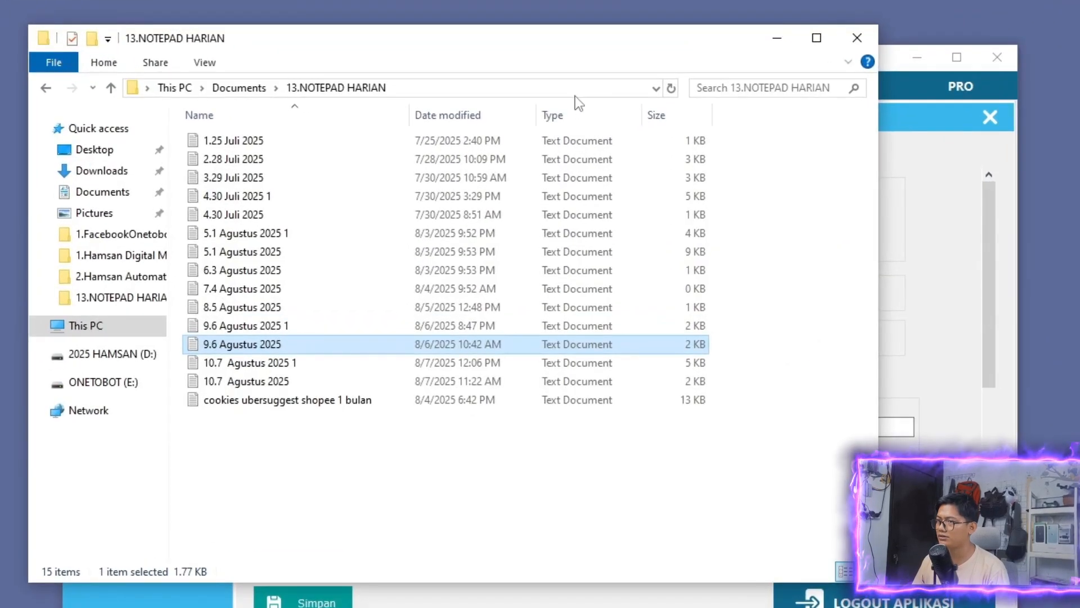
left_click(580, 87)
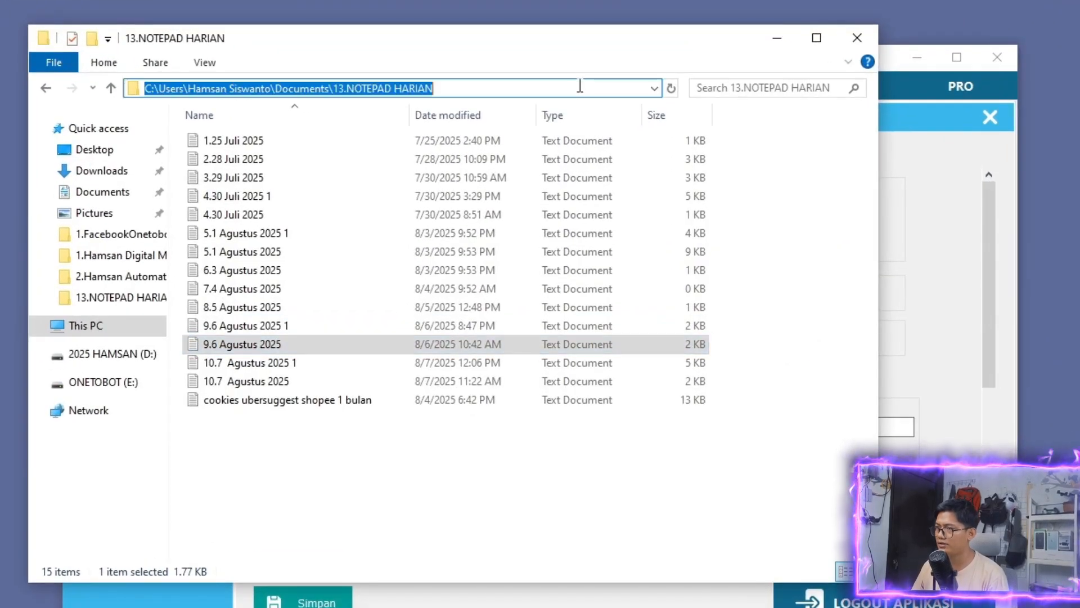
key("ctrl+v")
key("Return")
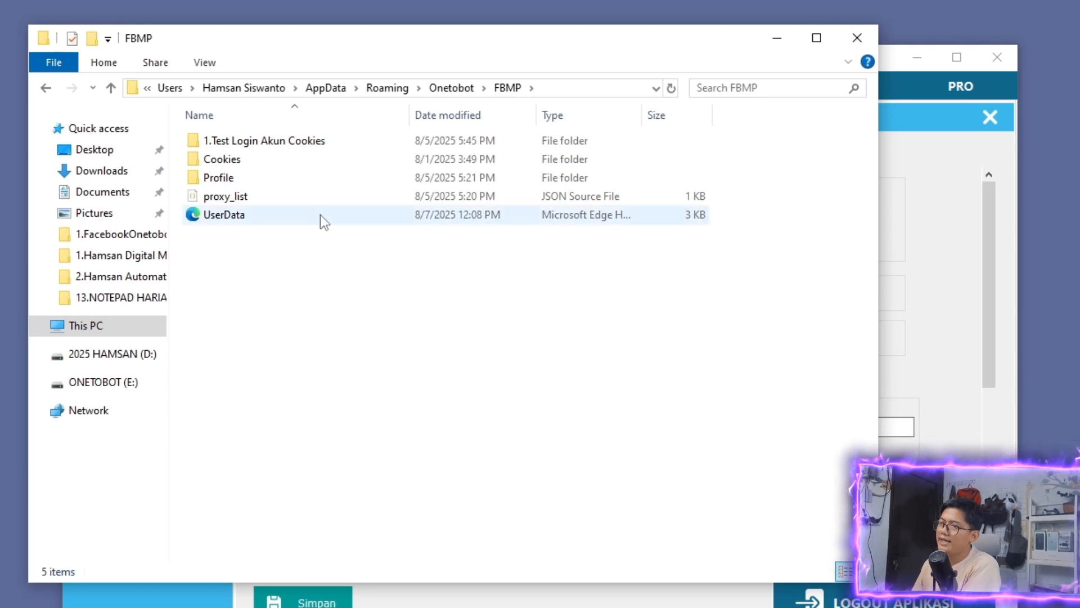
left_click(247, 141)
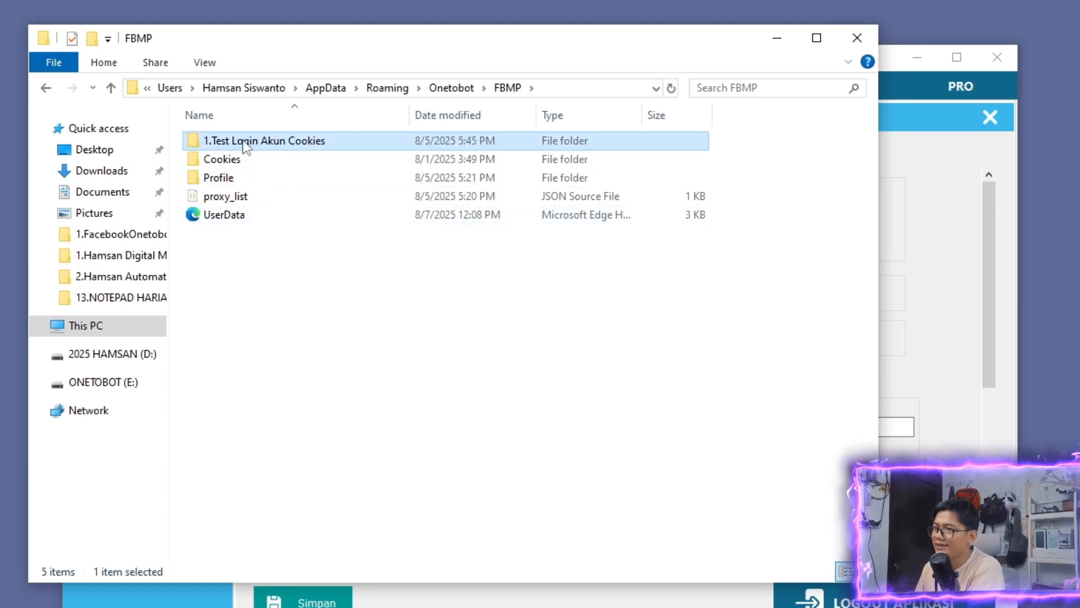
Arrange the File Explorer window and the Onetobot configuration window side by side
left_click_drag(506, 41, 920, 119)
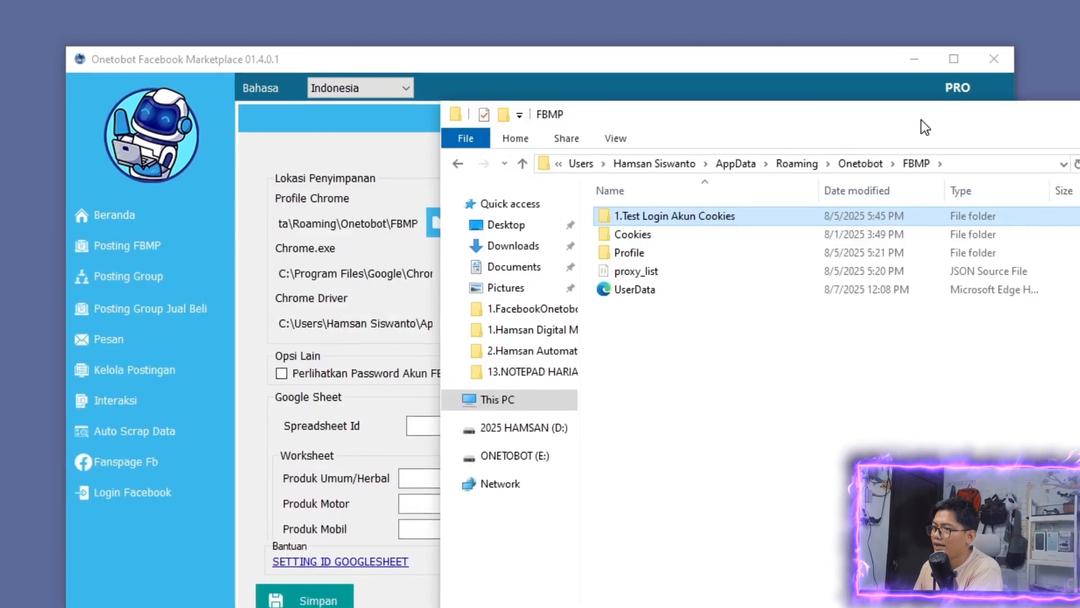
left_click_drag(478, 59, 102, 94)
left_click(908, 111)
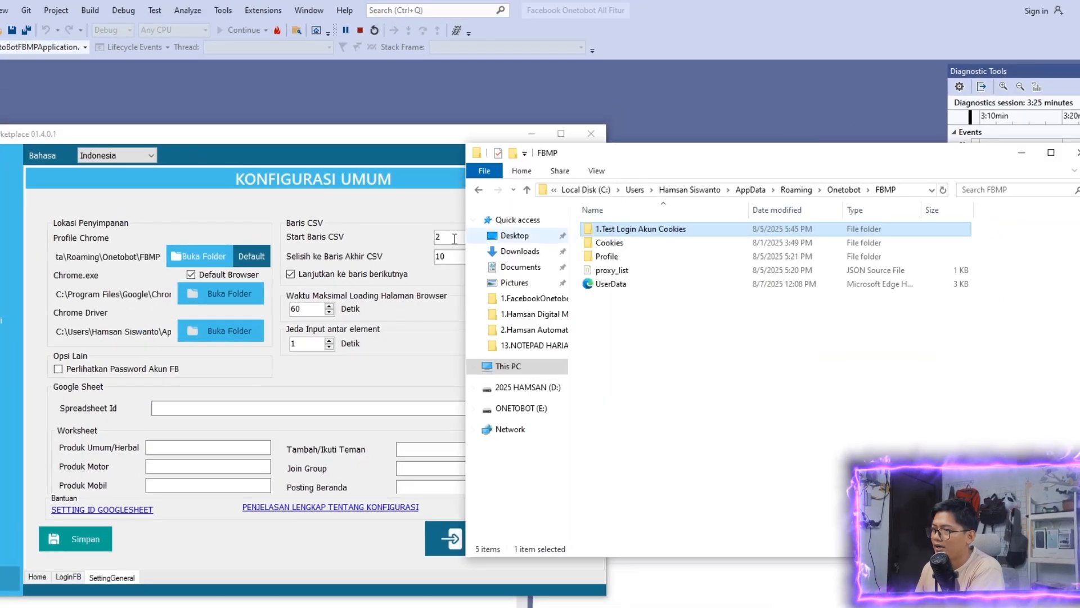
left_click_drag(394, 146, 450, 142)
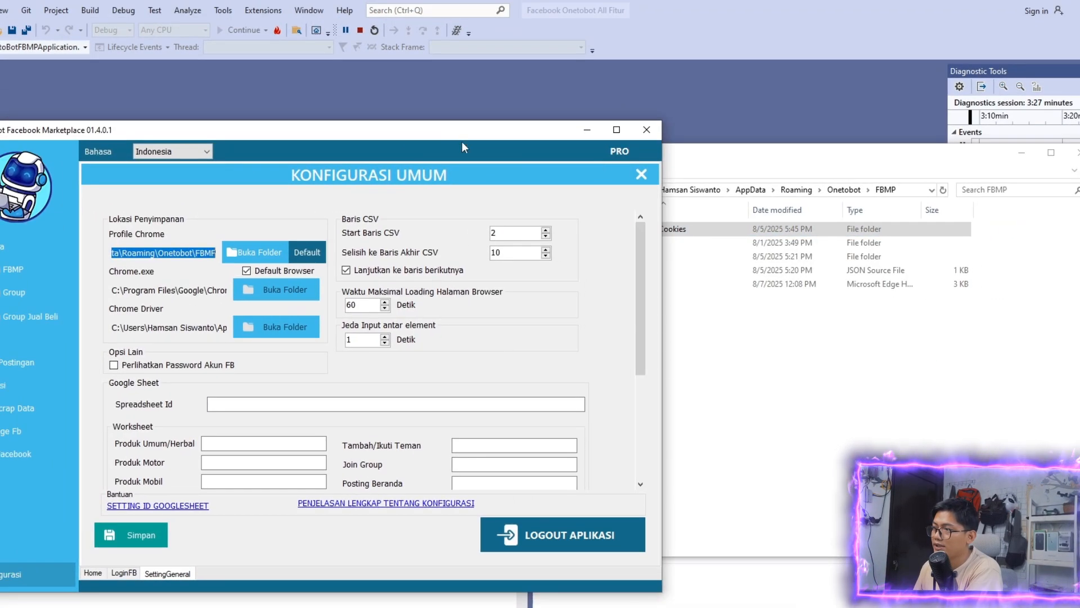
left_click(500, 199)
left_click(480, 191)
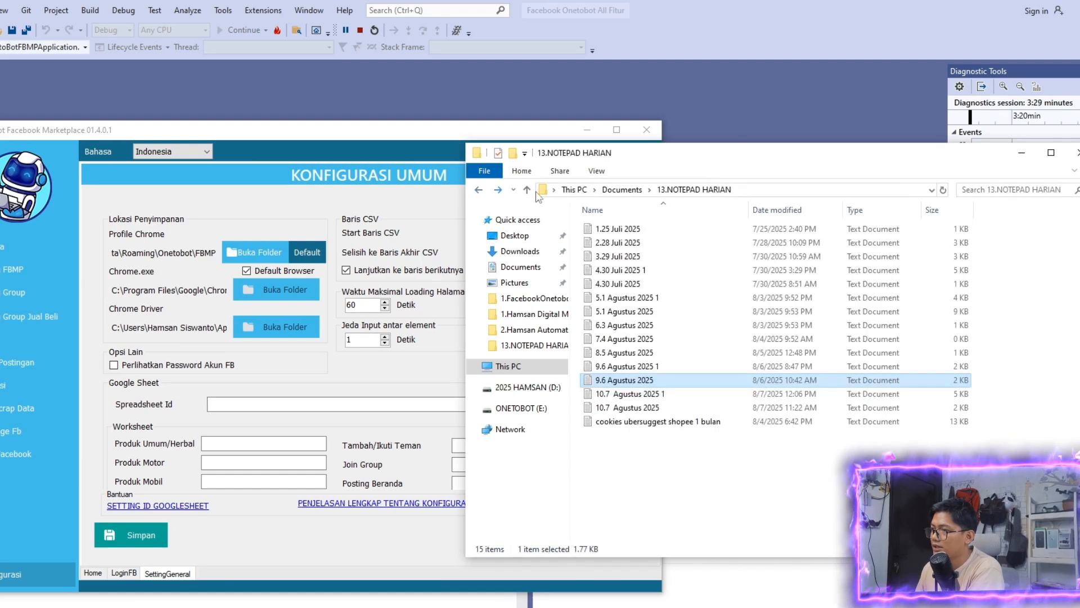
left_click(499, 189)
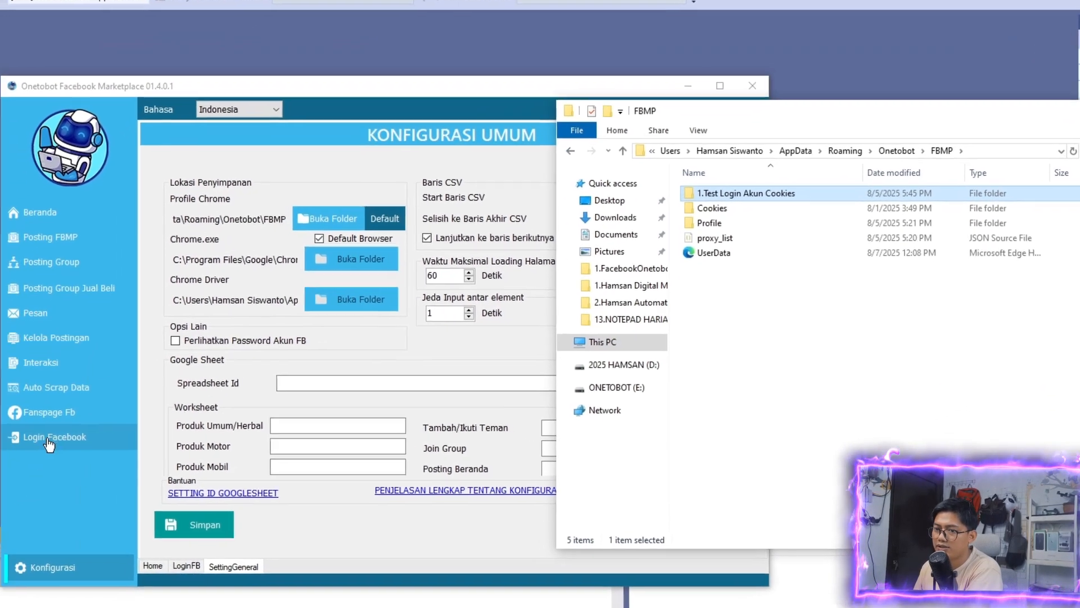
Switch to Onetobot's Facebook login page and review the accounts AKUN 1 to AKUN 6 in the 1.Test Login Akun Cookies profile
left_click(17, 456)
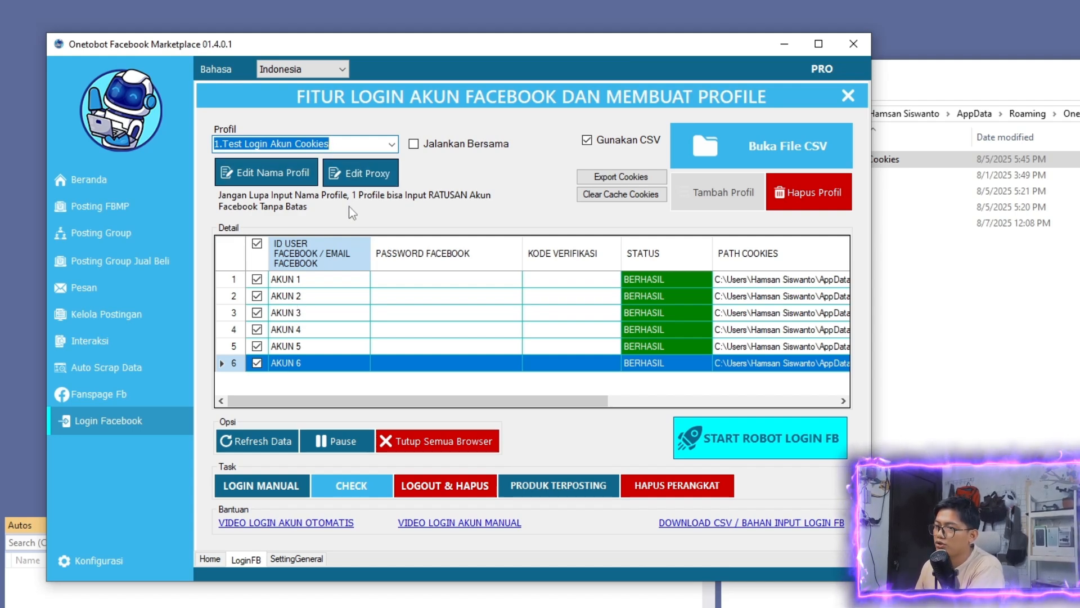
left_click_drag(298, 280, 289, 363)
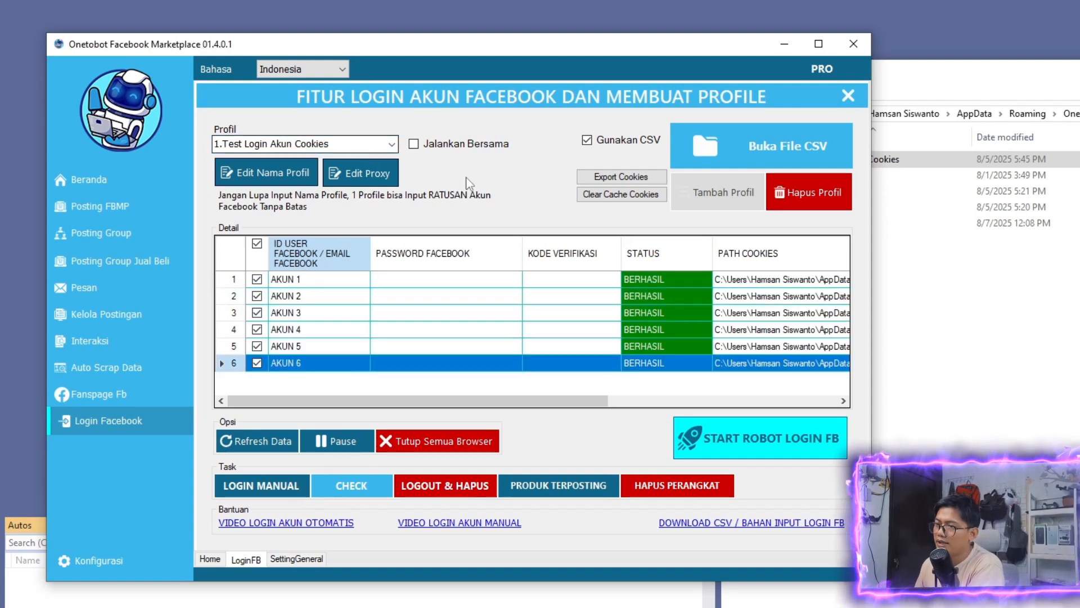
left_click(332, 144)
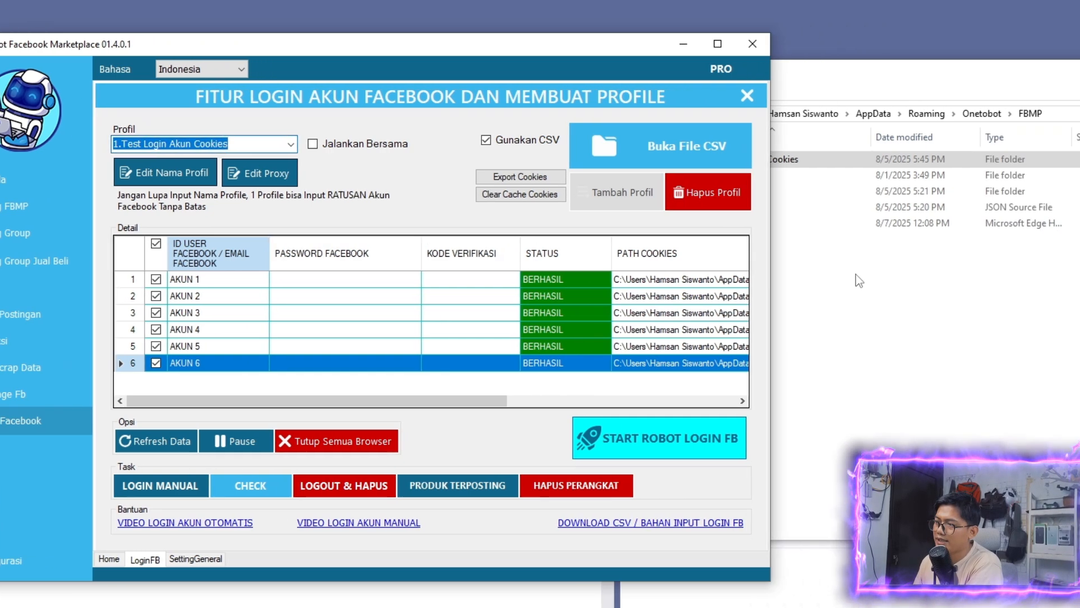
In File Explorer, inspect the 1.Test Login Akun Cookies folder and its first temp_proxy_ext subfolder, and return to the FBMP folder
left_click(989, 338)
double_click(850, 159)
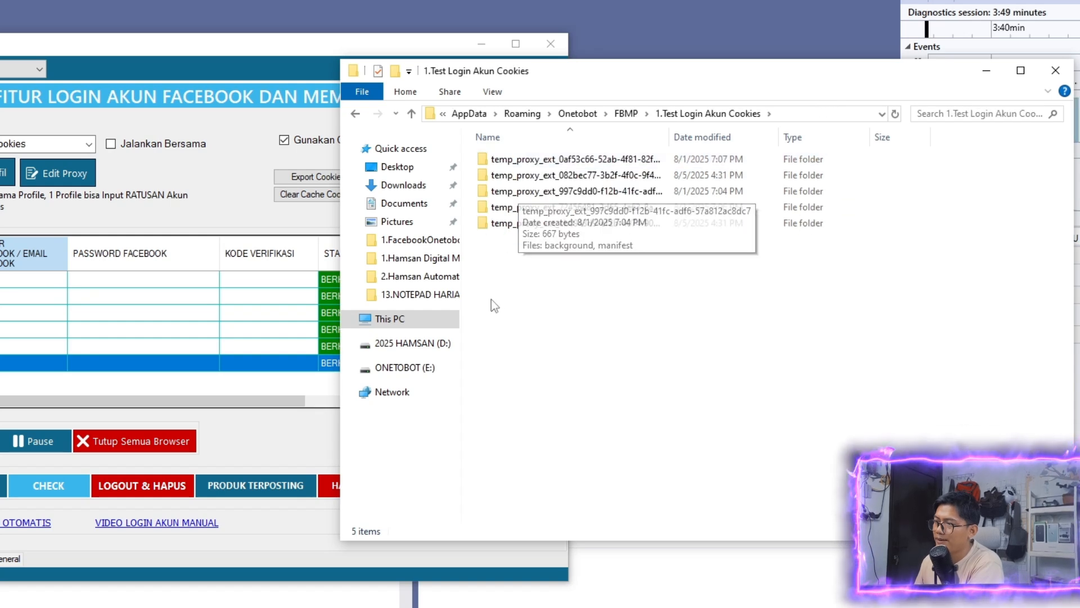
left_click(519, 165)
double_click(520, 163)
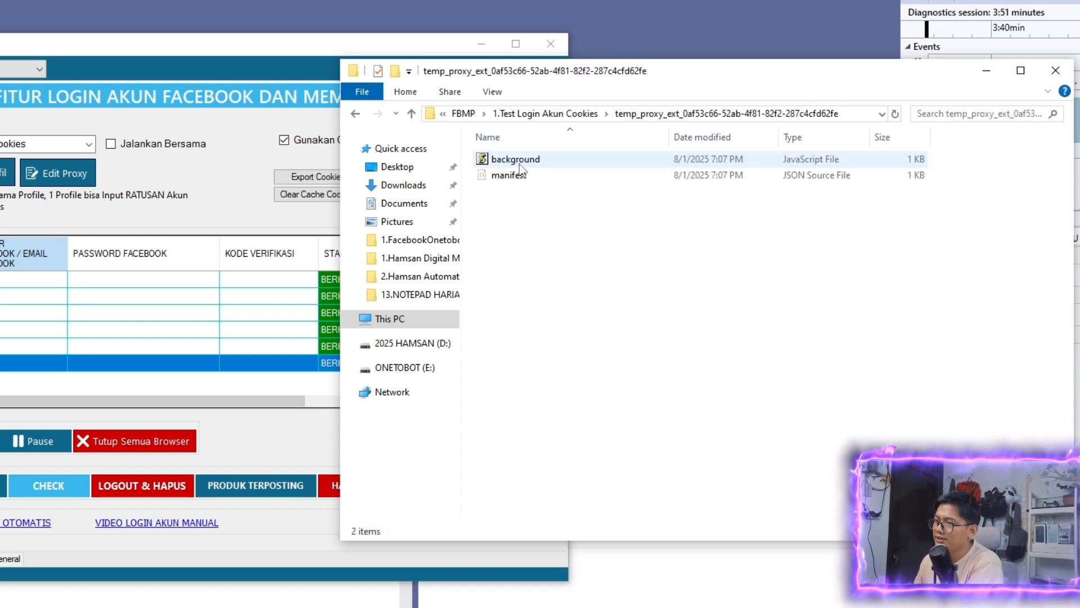
left_click(356, 114)
left_click(355, 114)
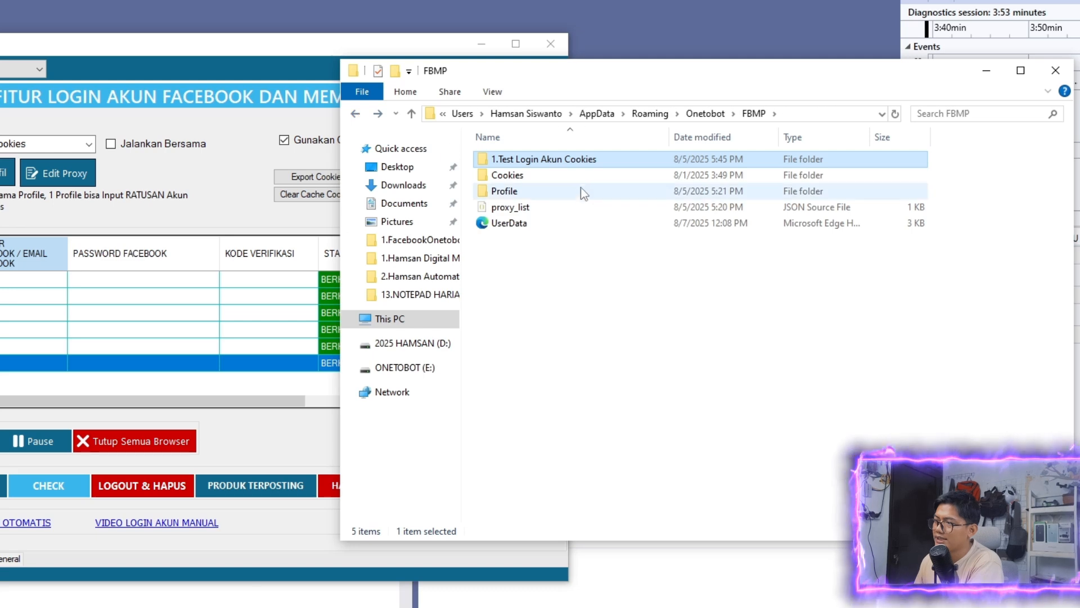
Open the Cookies folder inside FBMP and go through the JSON files AKUN 1 to AKUN 6
double_click(524, 178)
left_click_drag(574, 82, 527, 84)
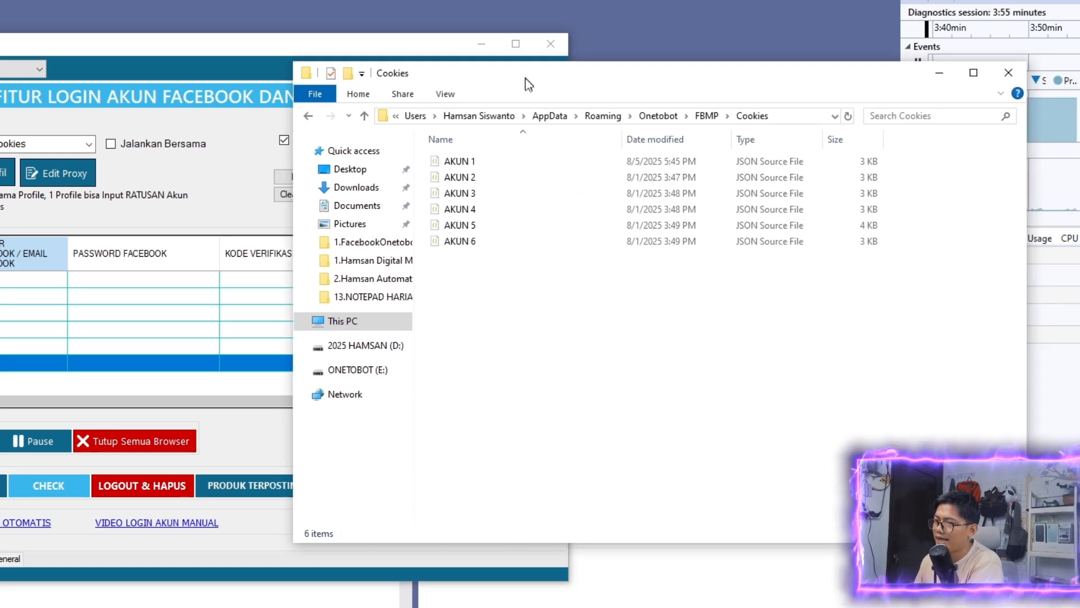
left_click(472, 163)
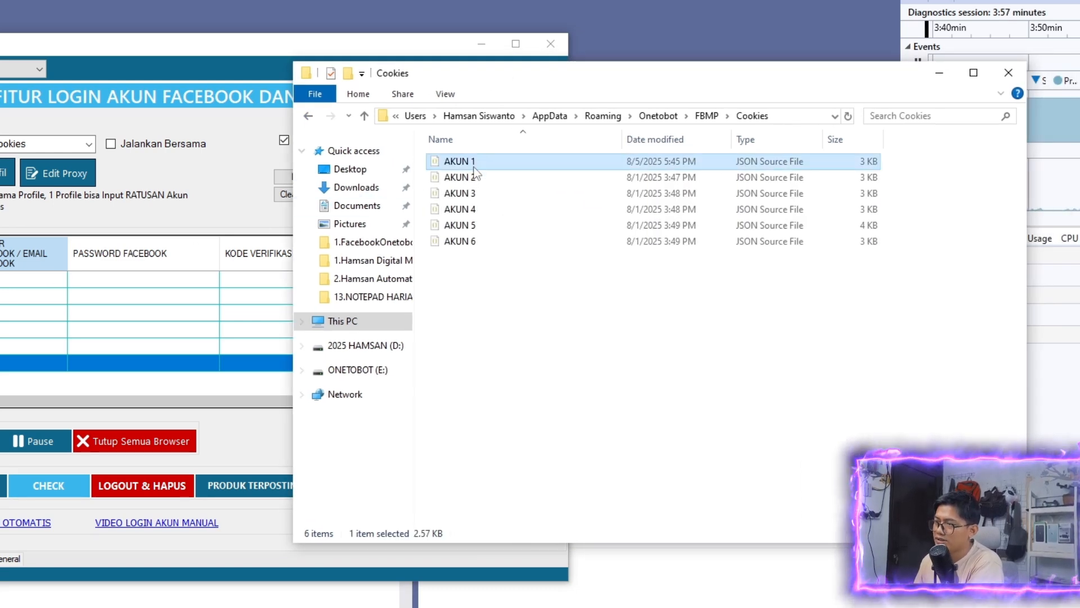
left_click(472, 178)
left_click(470, 194)
left_click(466, 210)
left_click(468, 226)
left_click(468, 242)
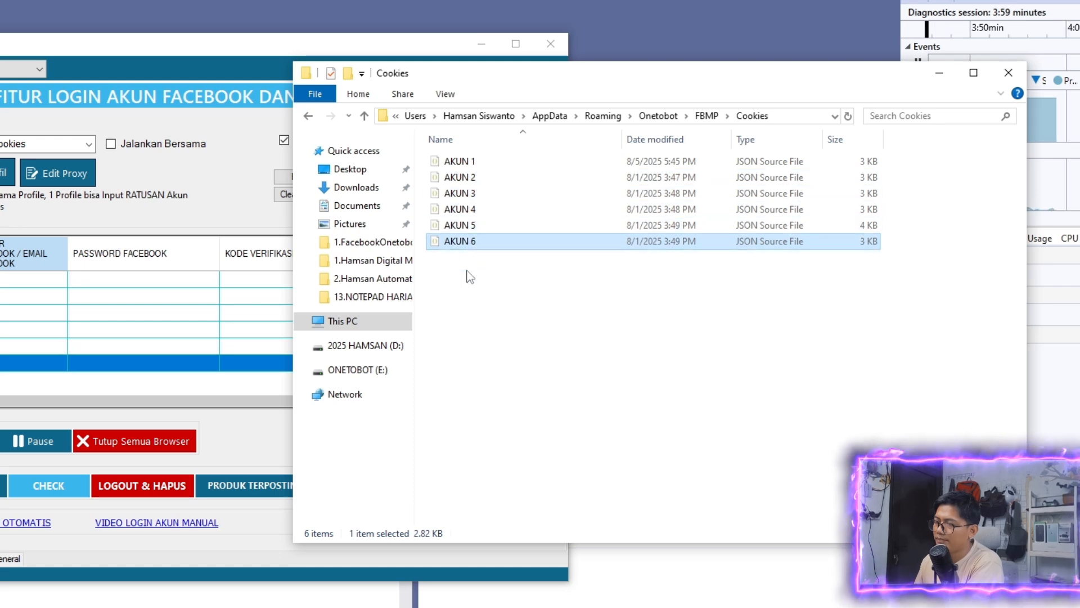
Copy all six account files, AKUN 1 to AKUN 6, from the Cookies folder
left_click_drag(462, 309, 470, 158)
right_click(455, 182)
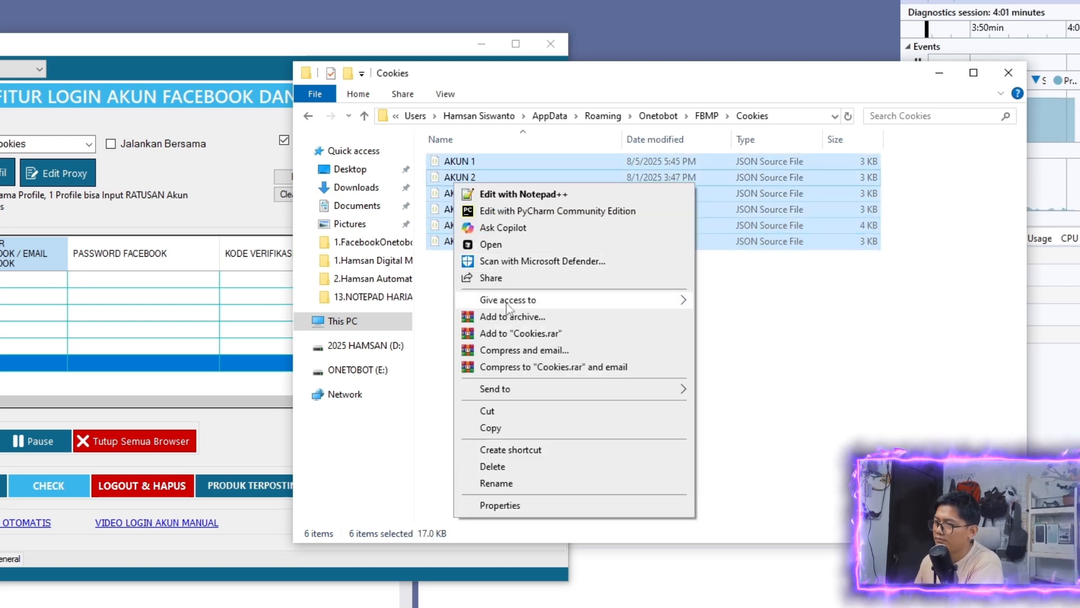
left_click(490, 428)
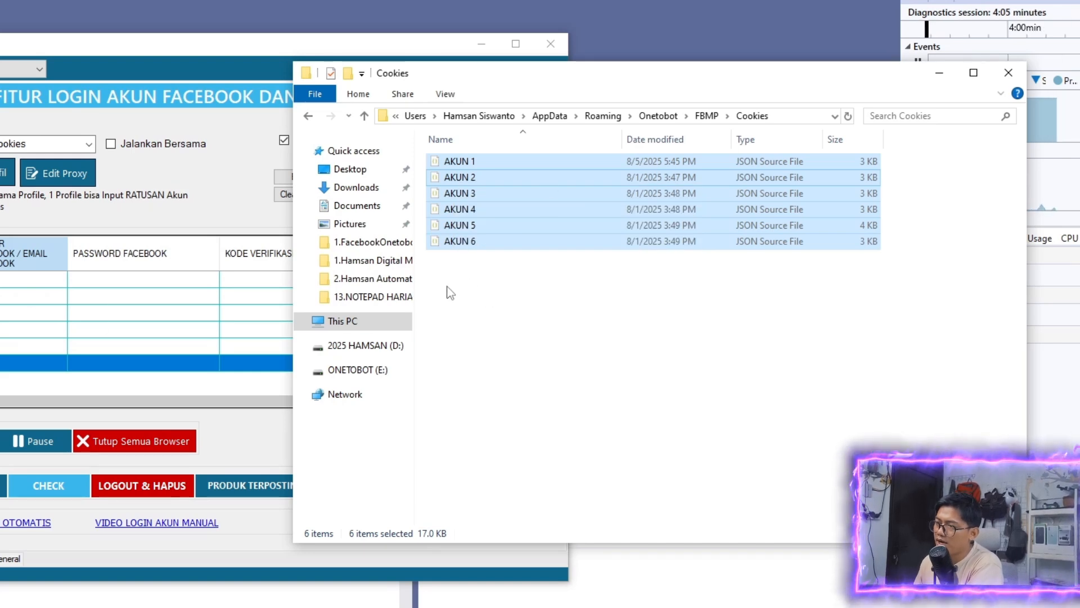
right_click(453, 164)
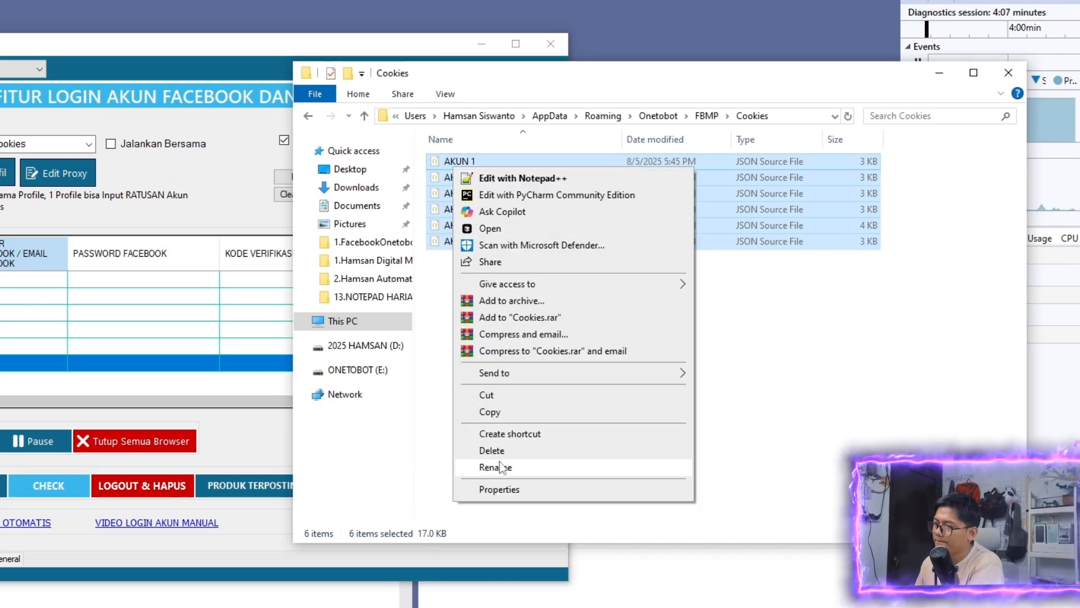
left_click(489, 411)
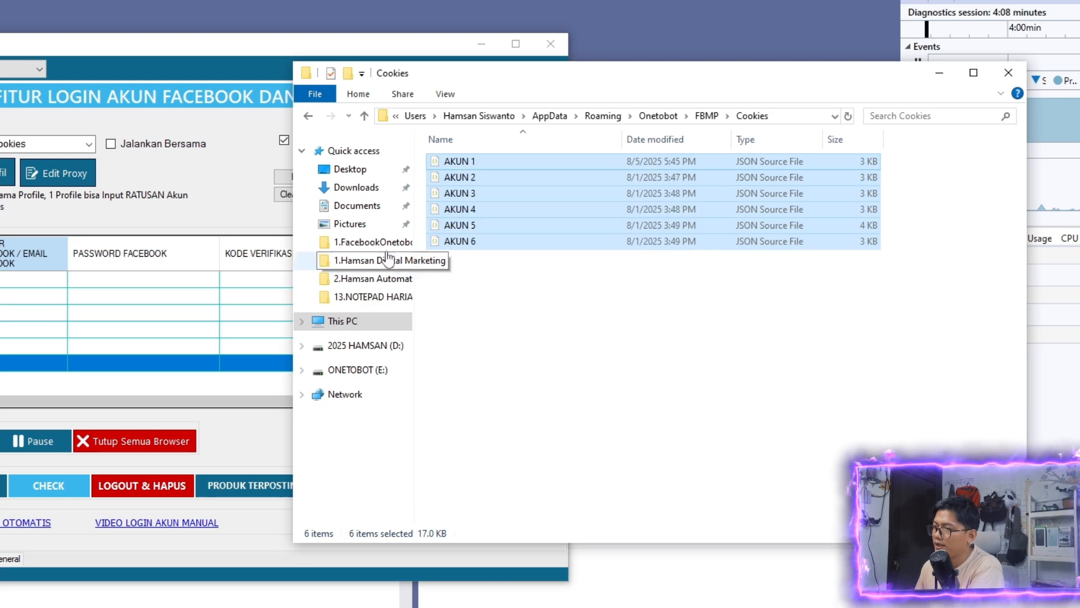
Open the Documents folder in a new File Explorer window and go into its 4.Csv folder
right_click(363, 206)
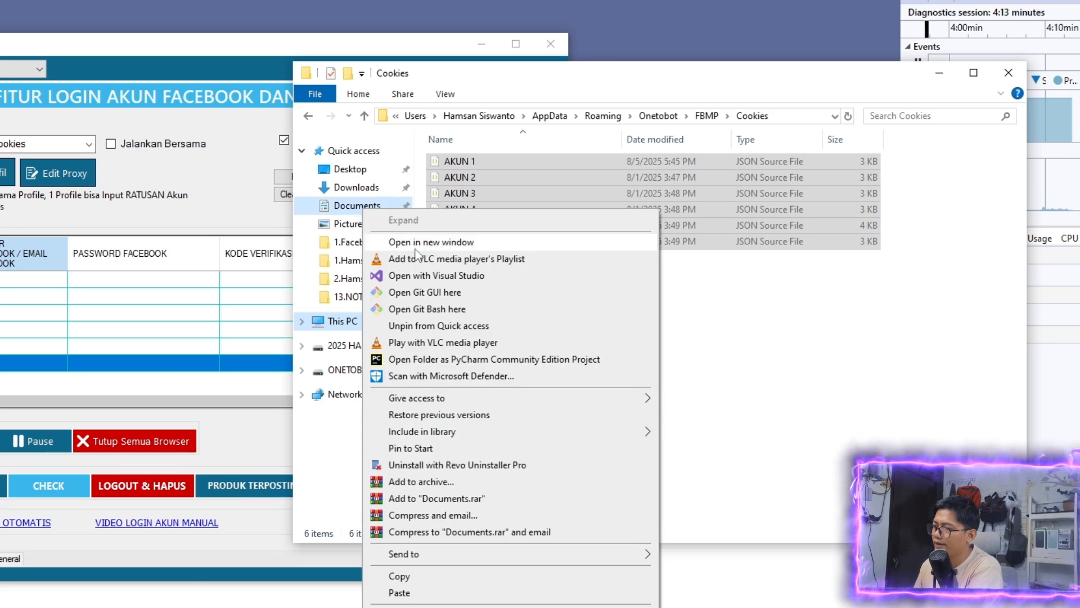
left_click(418, 242)
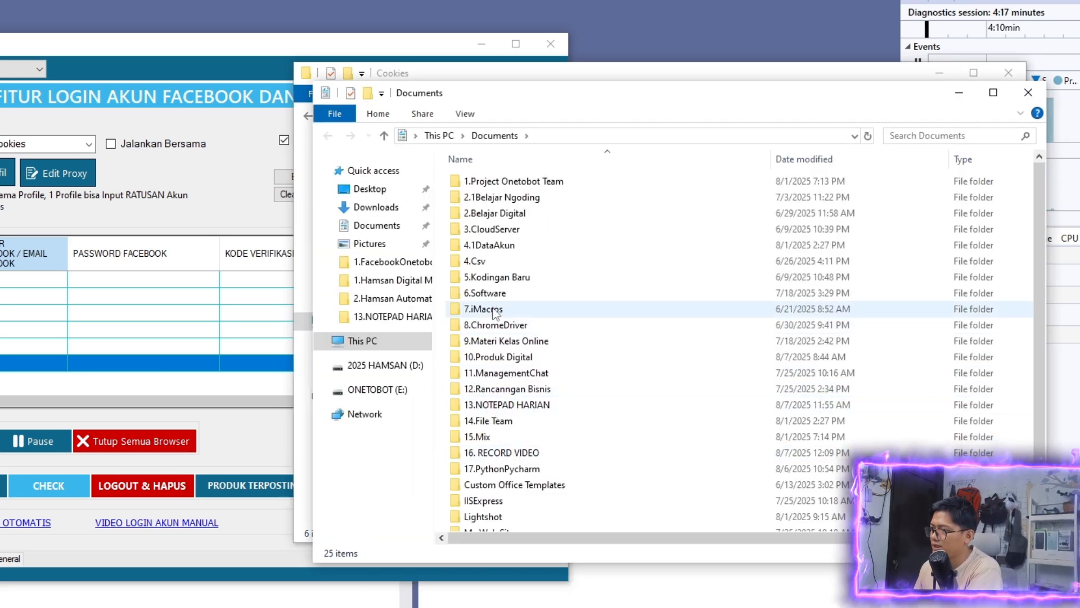
scroll(522, 247, "down", 1)
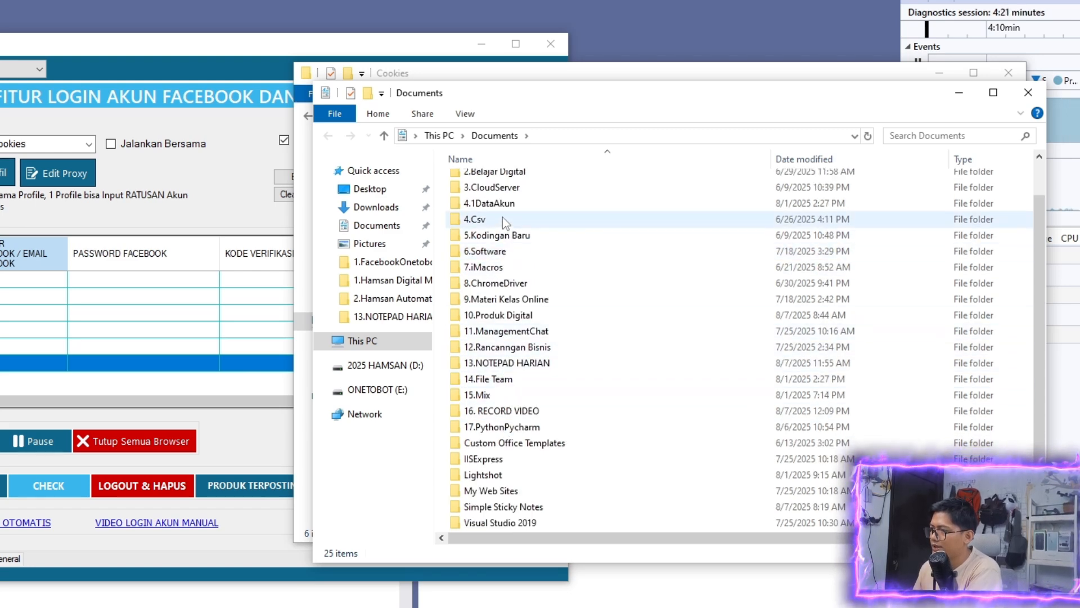
scroll(501, 217, "up", 1)
left_click(495, 262)
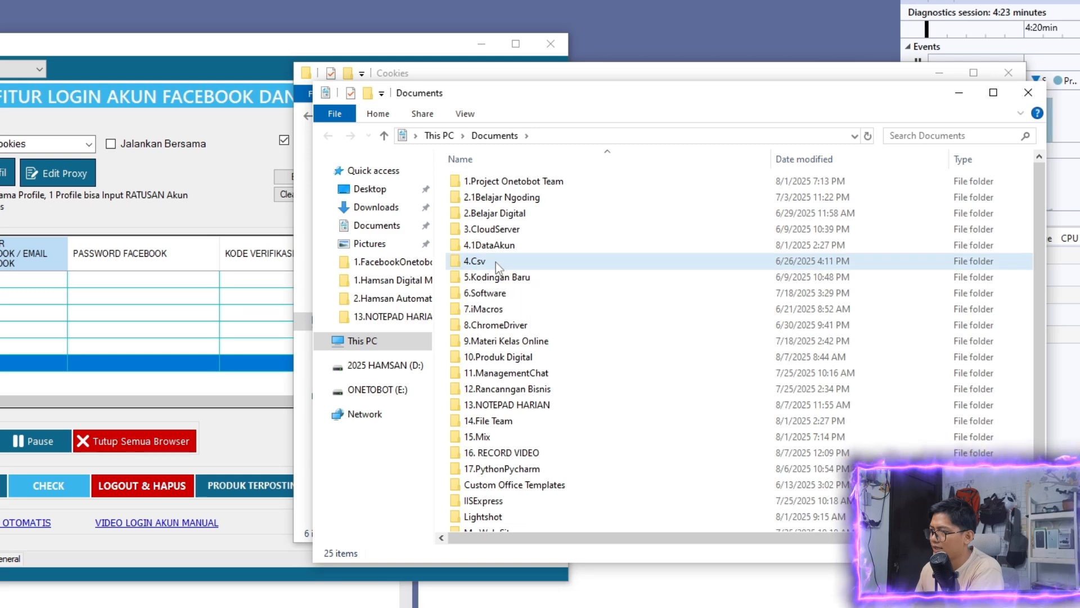
double_click(495, 262)
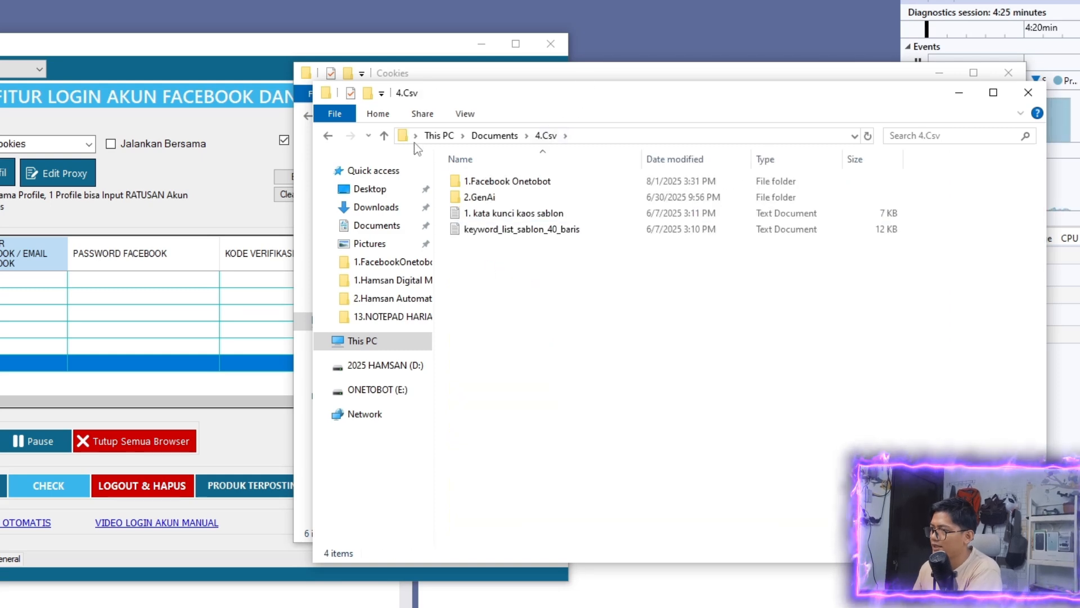
Create a folder named COOKIES inside 4.Csv
left_click(368, 94)
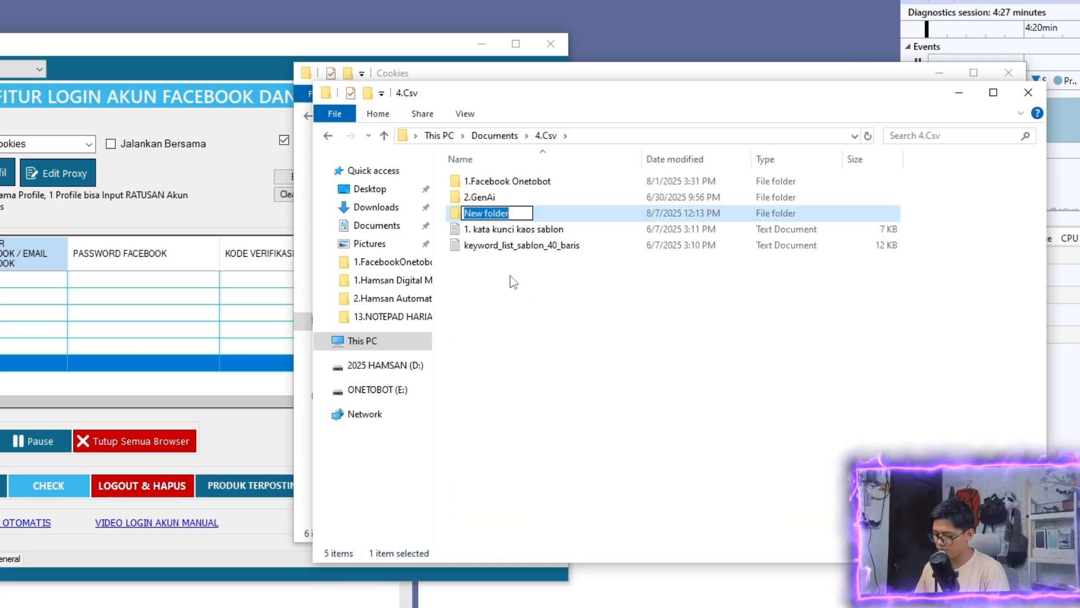
type("COOKIES")
key("Return")
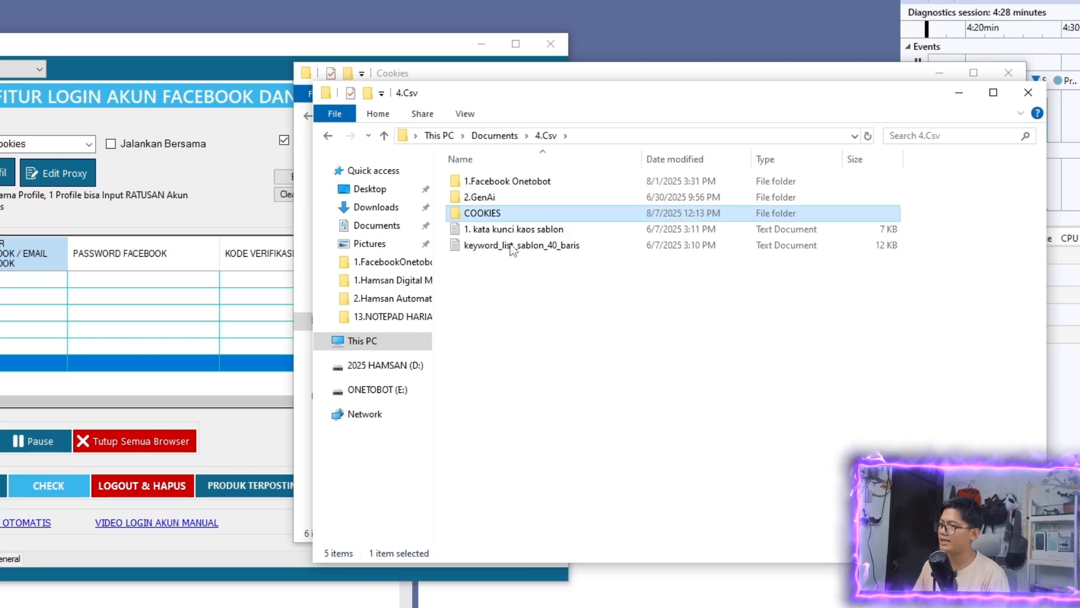
Inside the COOKIES folder, create a subfolder named 1.Rumah lama
double_click(504, 211)
left_click(368, 94)
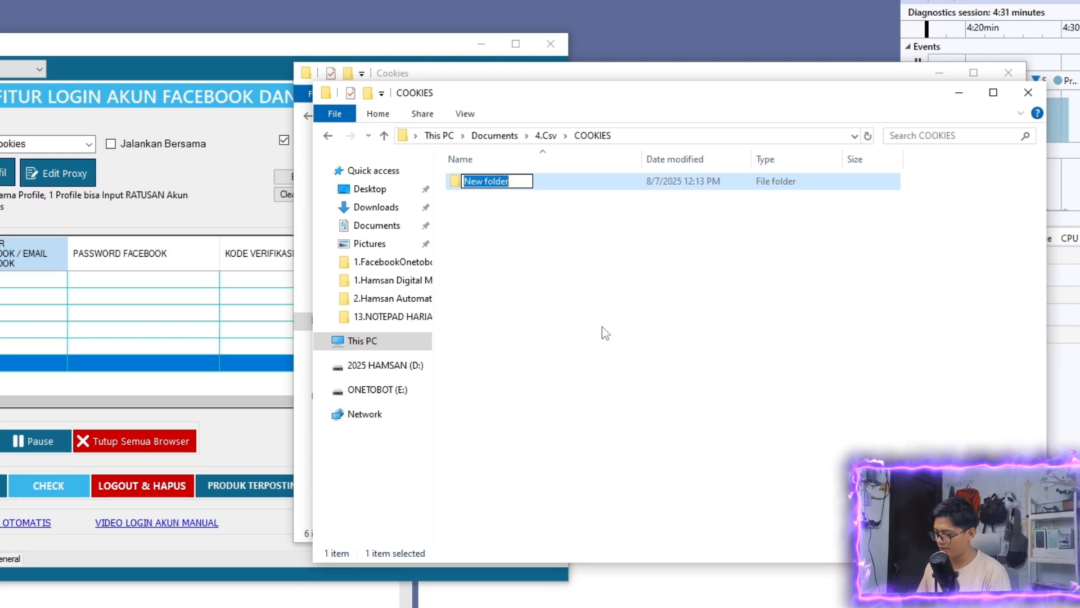
type("1.")
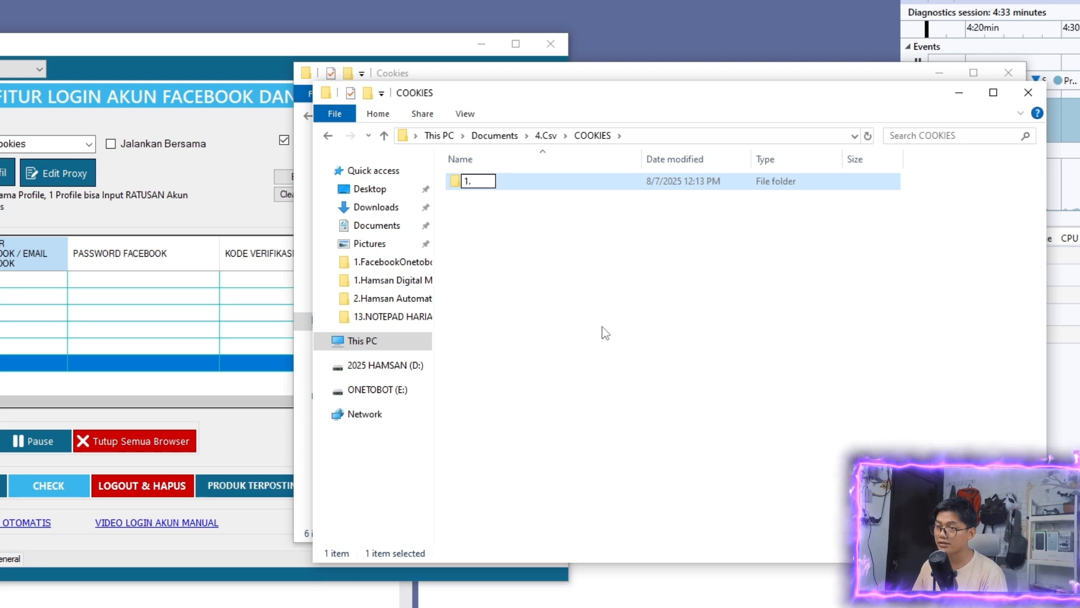
type("Rumah lama")
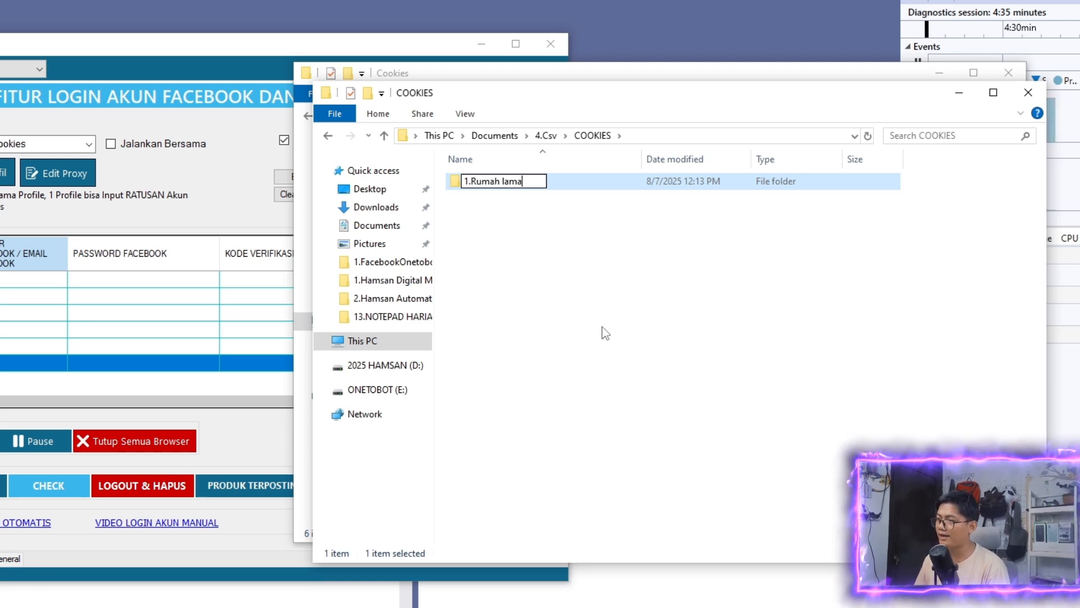
key("Return")
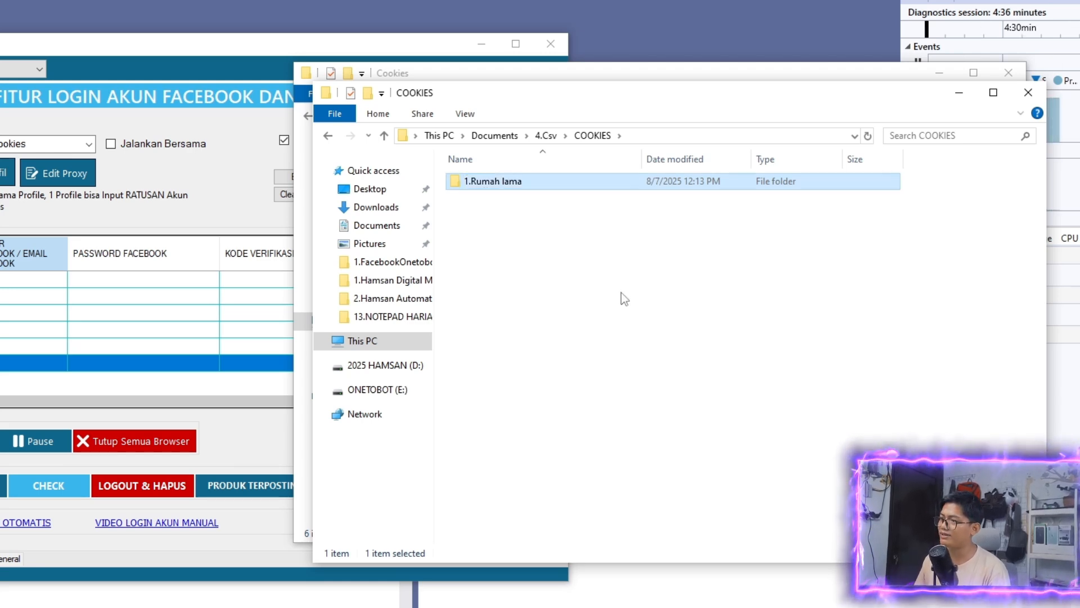
Paste the copied account files into the 1.Rumah lama folder and select all of them
double_click(522, 181)
key("ctrl+v")
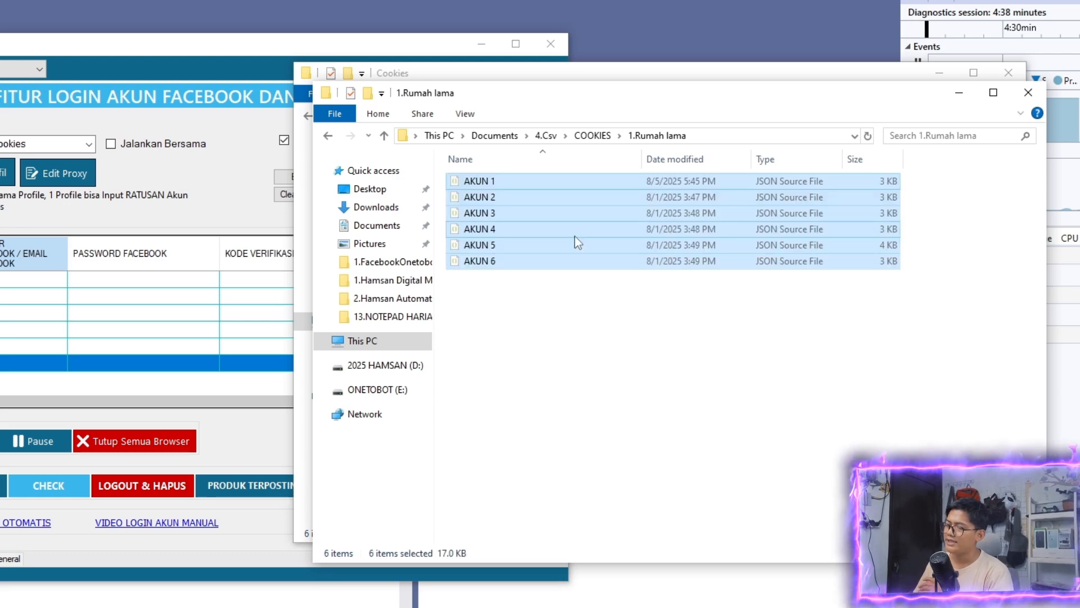
left_click(511, 308)
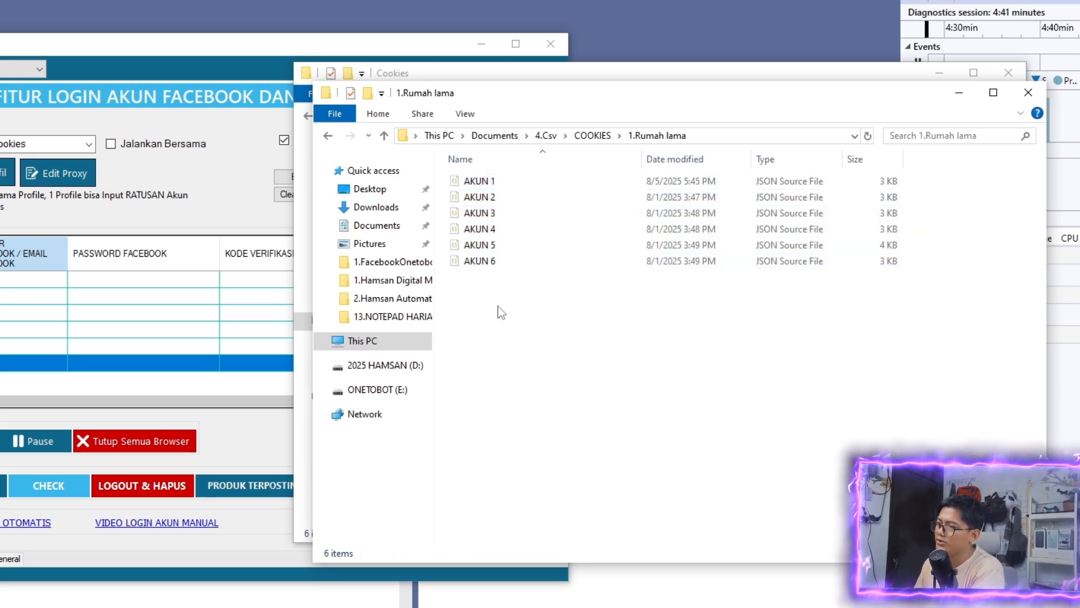
left_click_drag(498, 307, 468, 177)
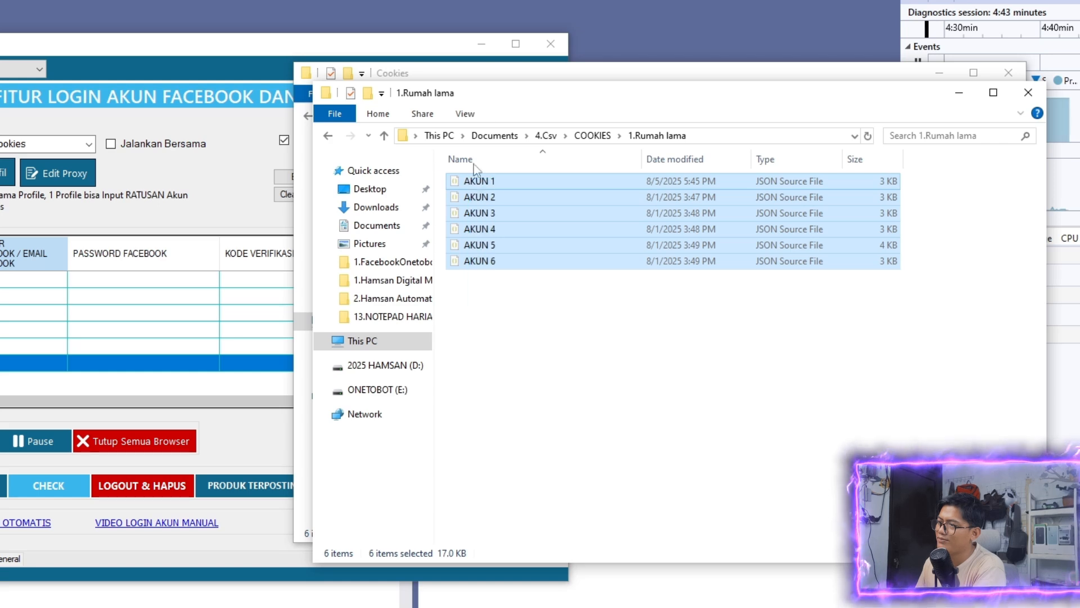
Move the 1.Rumah lama window aside and return the original File Explorer window from Cookies to the FBMP folder
left_click_drag(508, 91, 424, 200)
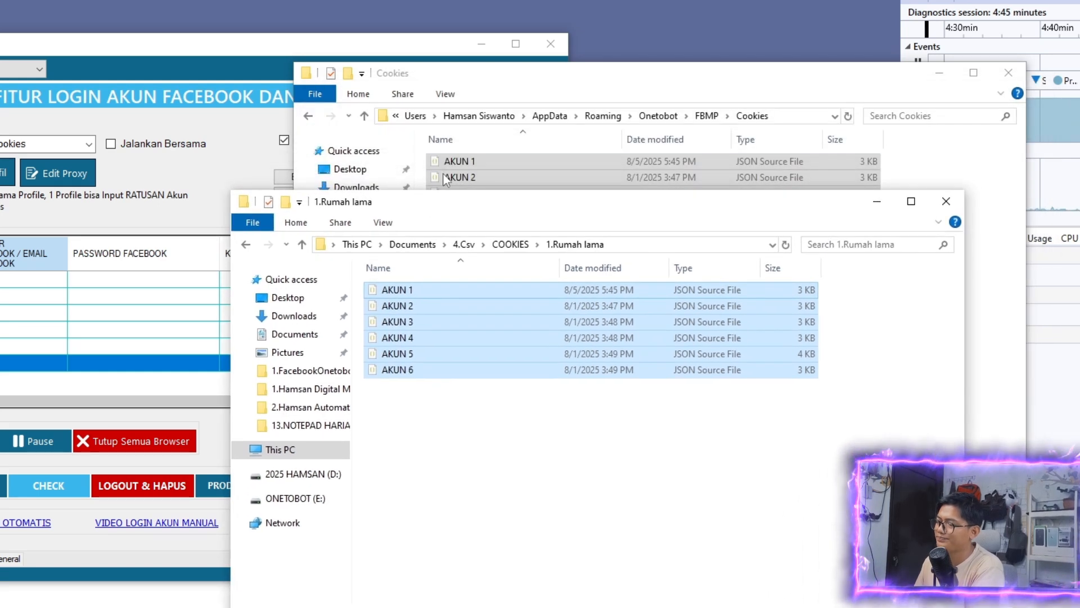
left_click(522, 78)
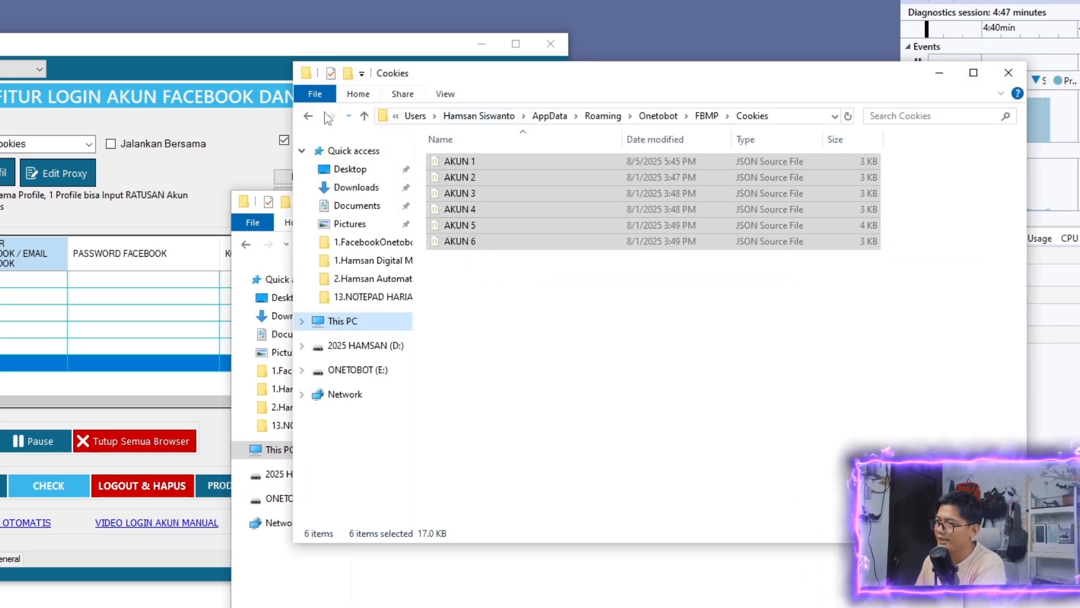
left_click(308, 116)
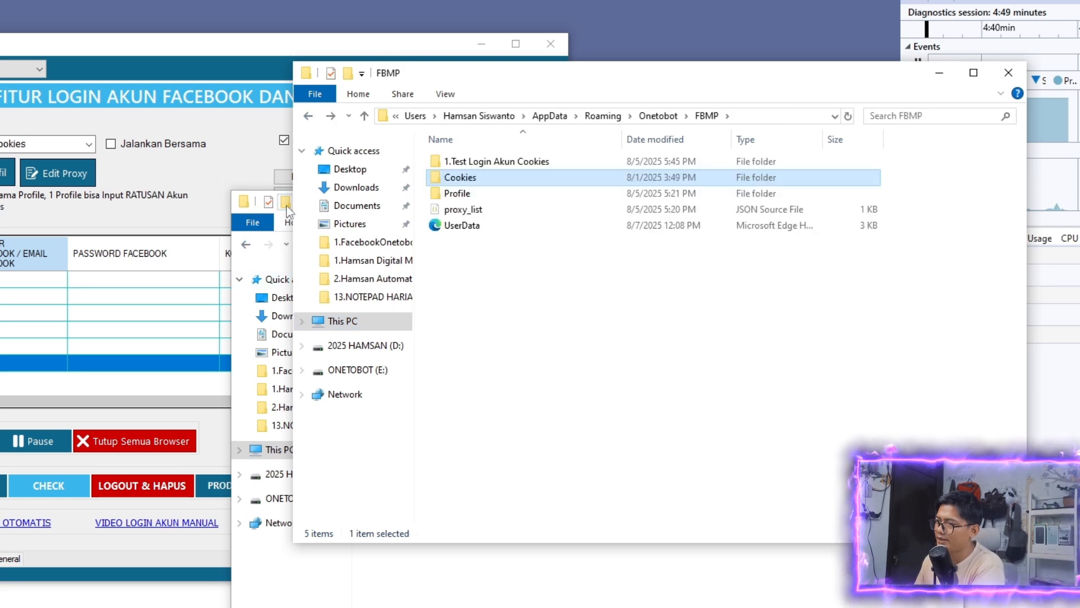
left_click(770, 116)
Clear the 1.Rumah lama and FBMP windows out of the way and switch to Onetobot's Facebook login page
key("alt+Tab")
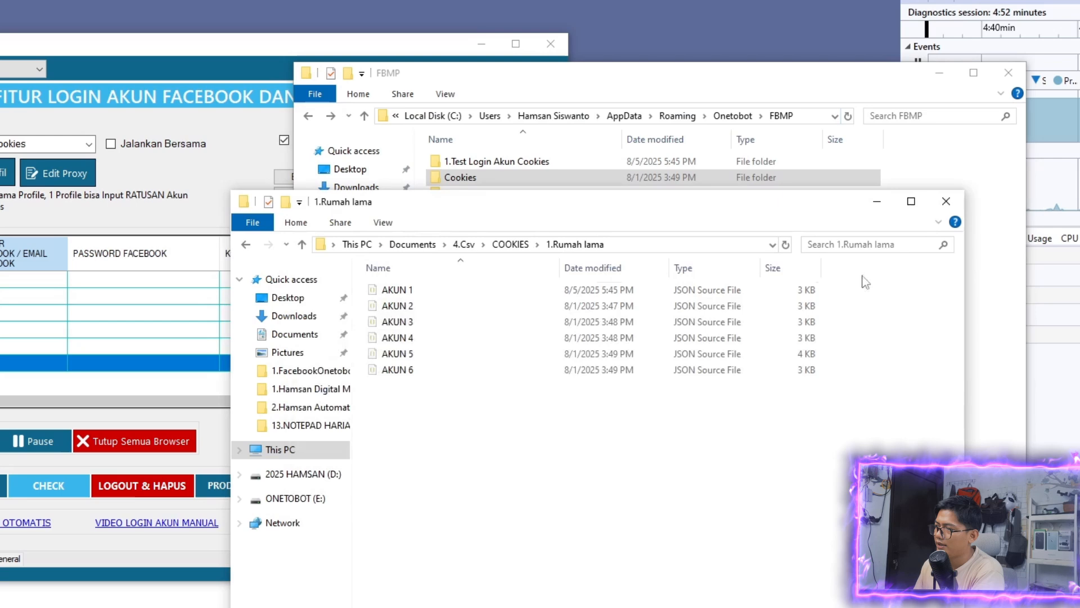
left_click(885, 203)
left_click_drag(692, 84, 633, 230)
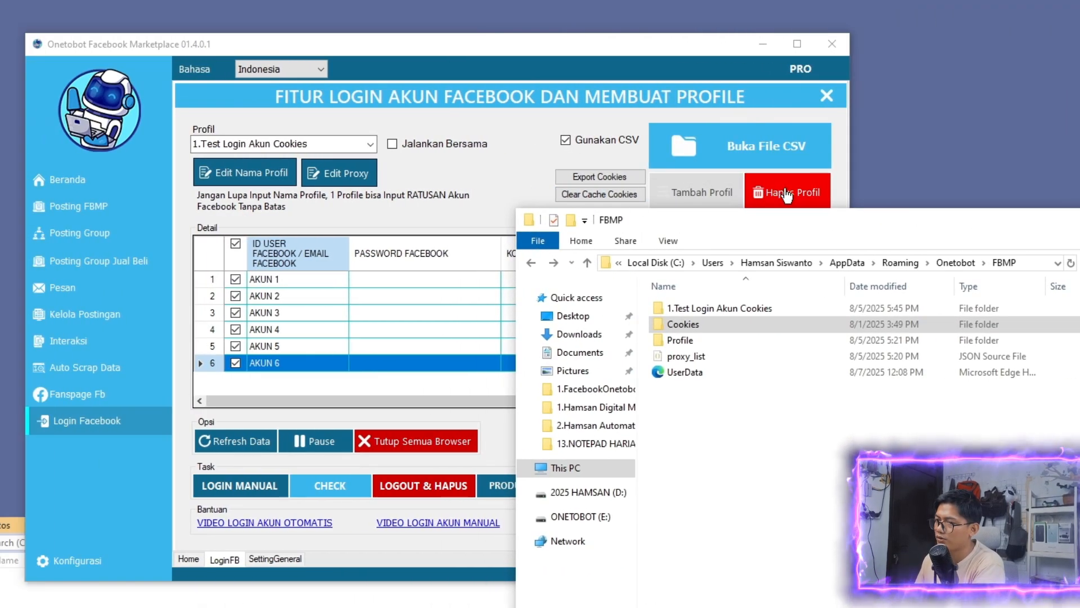
left_click(786, 196)
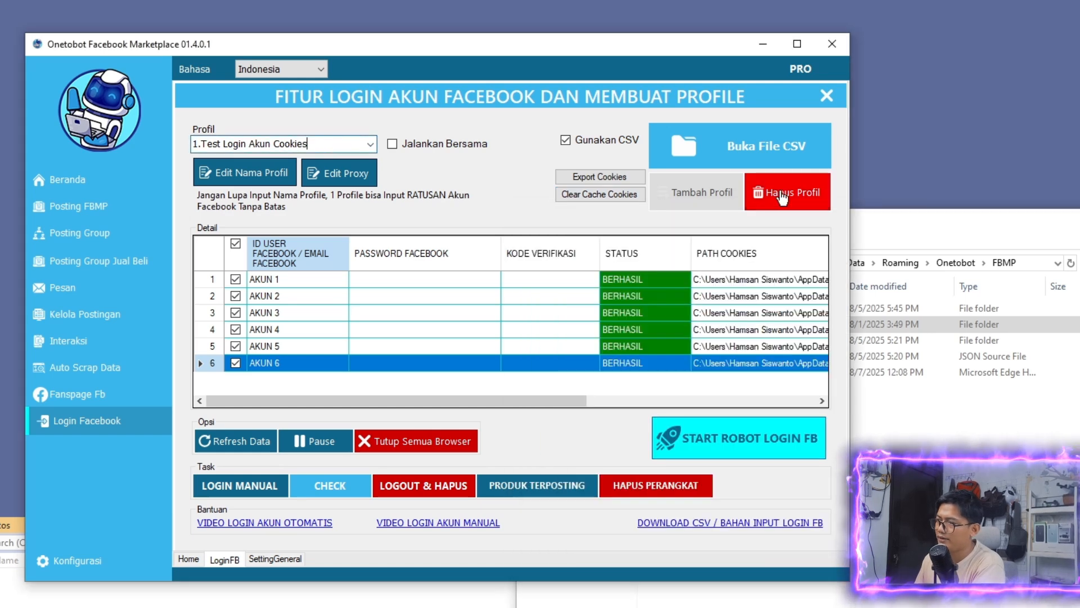
Delete the profile 1.Test Login Akun Cookies, confirming the deletion twice, and stop the debug session
left_click(781, 197)
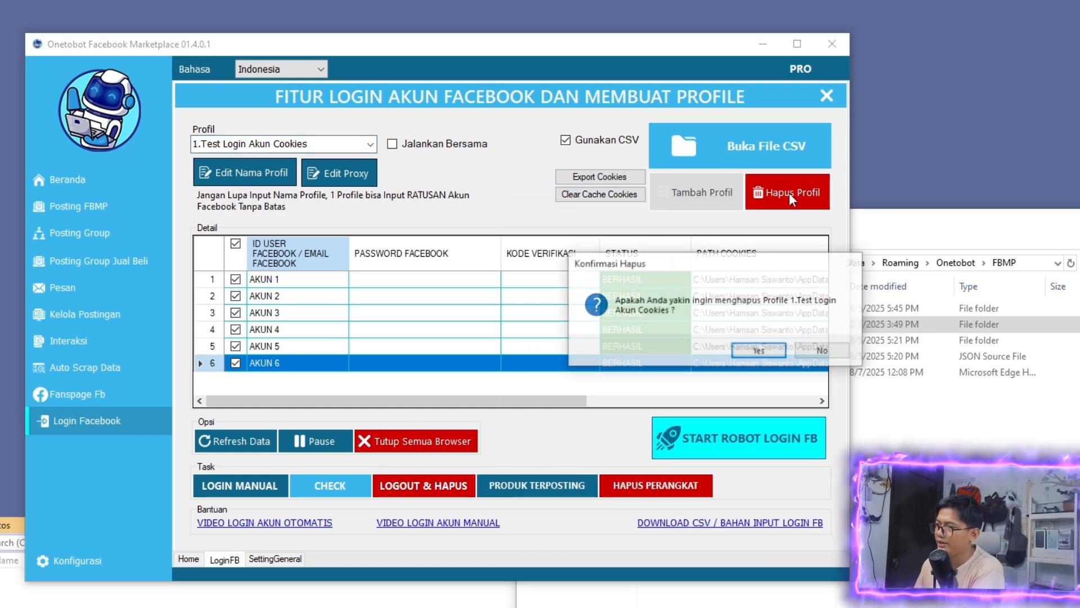
left_click(758, 351)
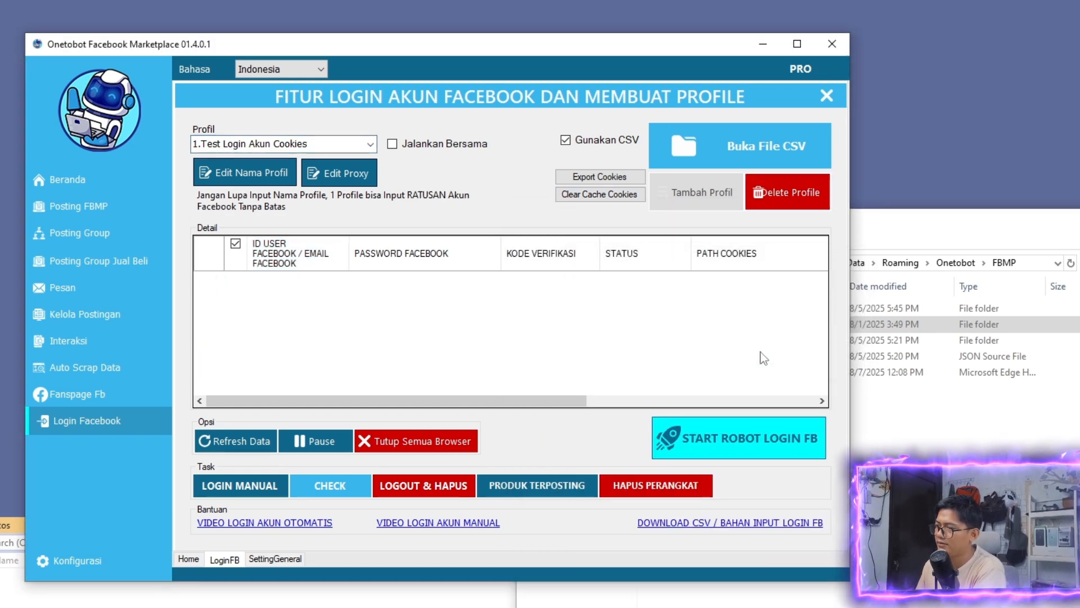
left_click(784, 197)
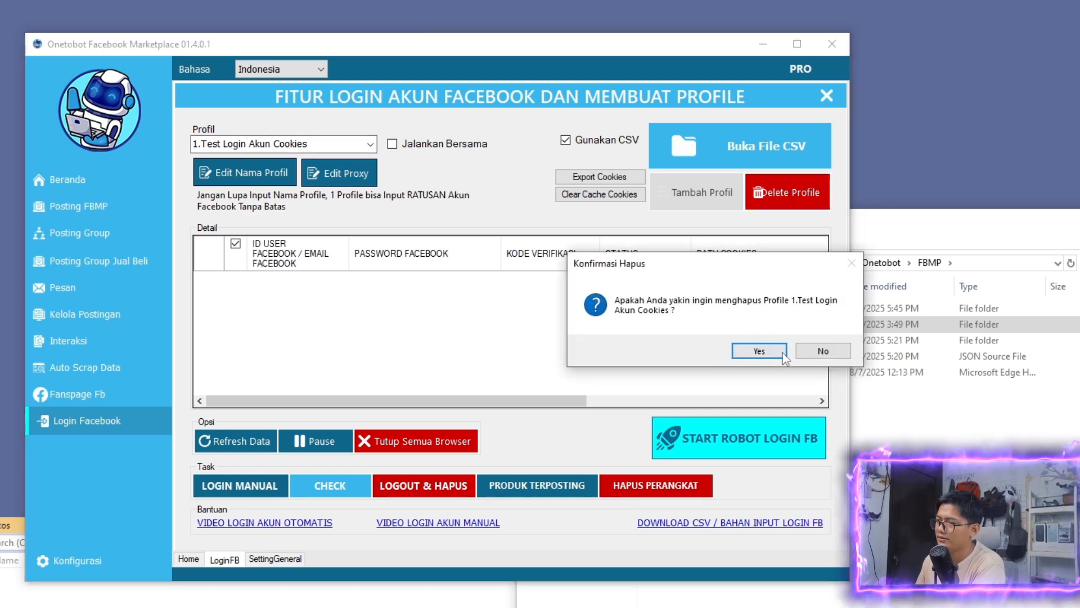
left_click(757, 348)
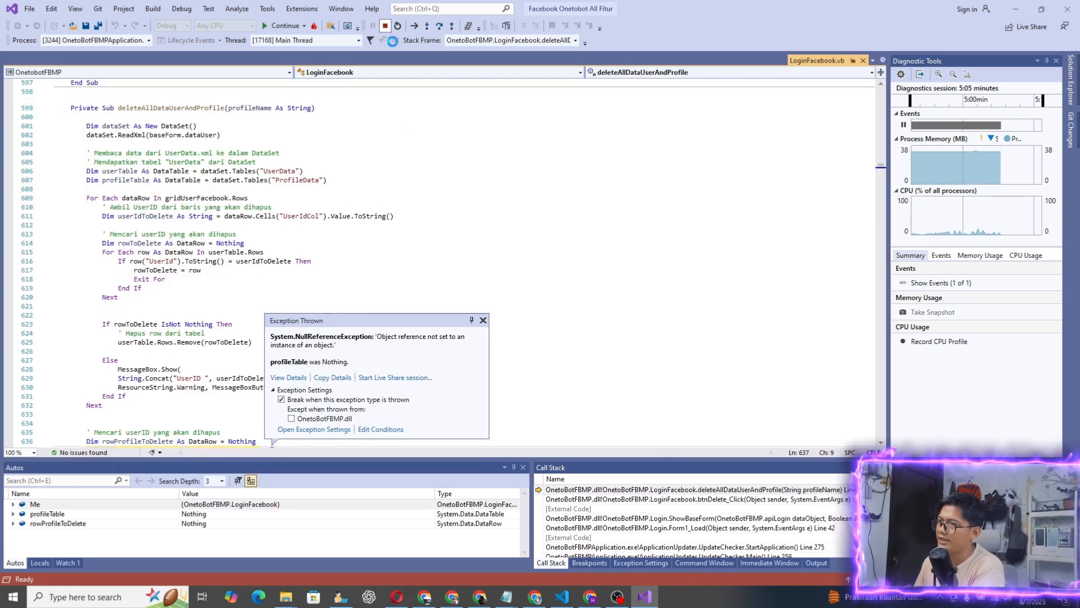
key("shift+F5")
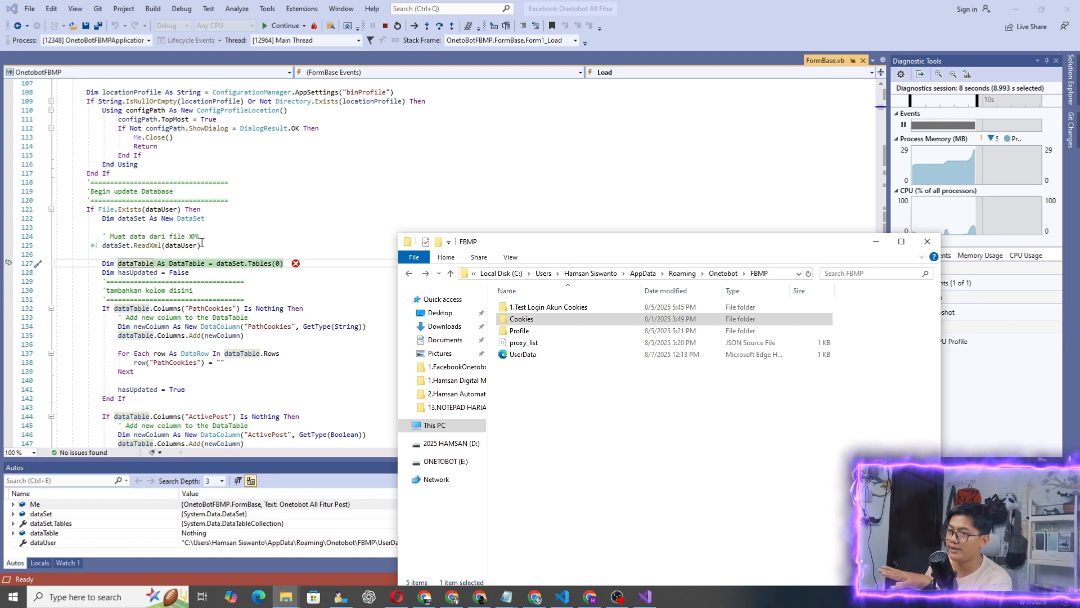
Open the UserData file from the FBMP folder in Notepad++ and select its whole content for inspection
left_click(518, 353)
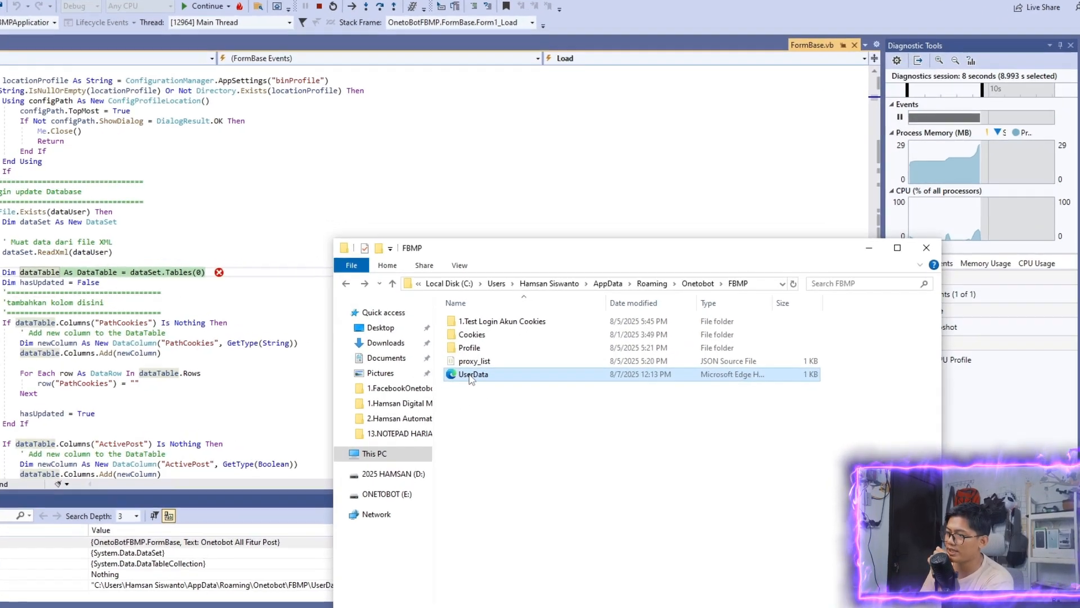
right_click(518, 353)
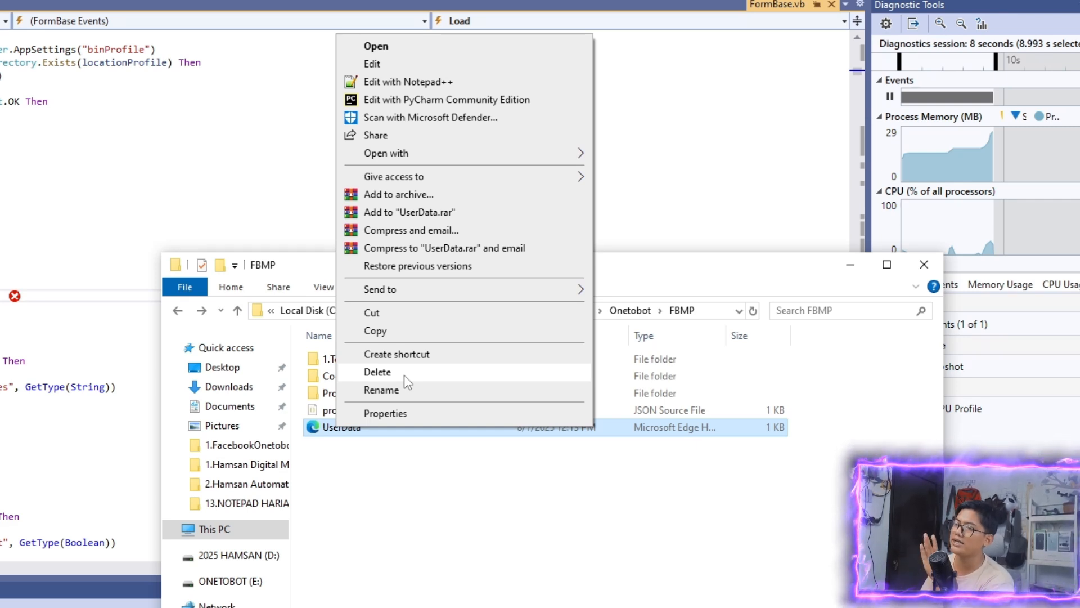
right_click(322, 429)
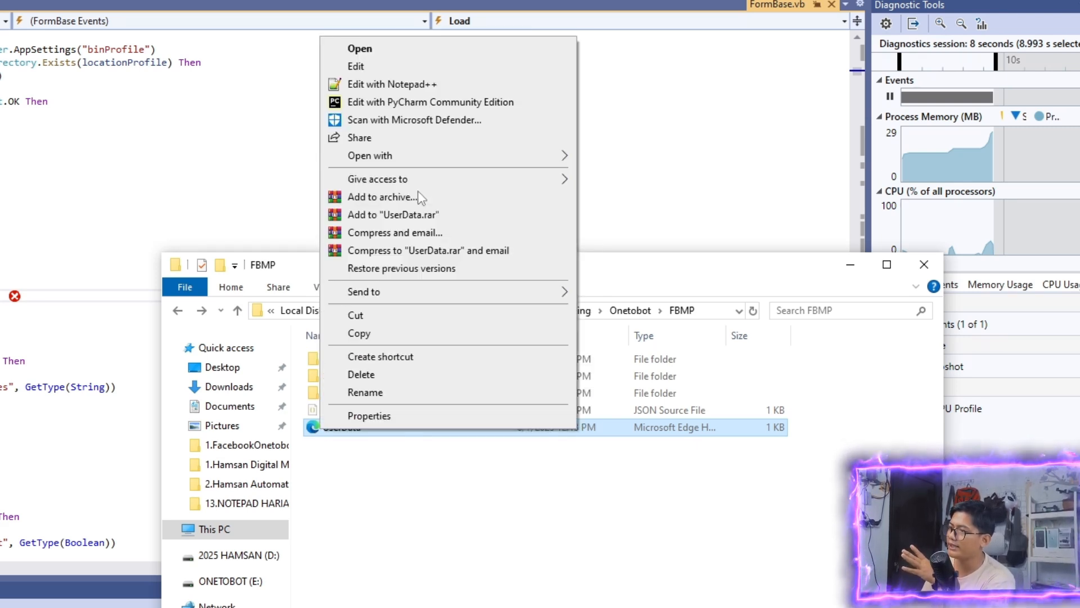
left_click(388, 84)
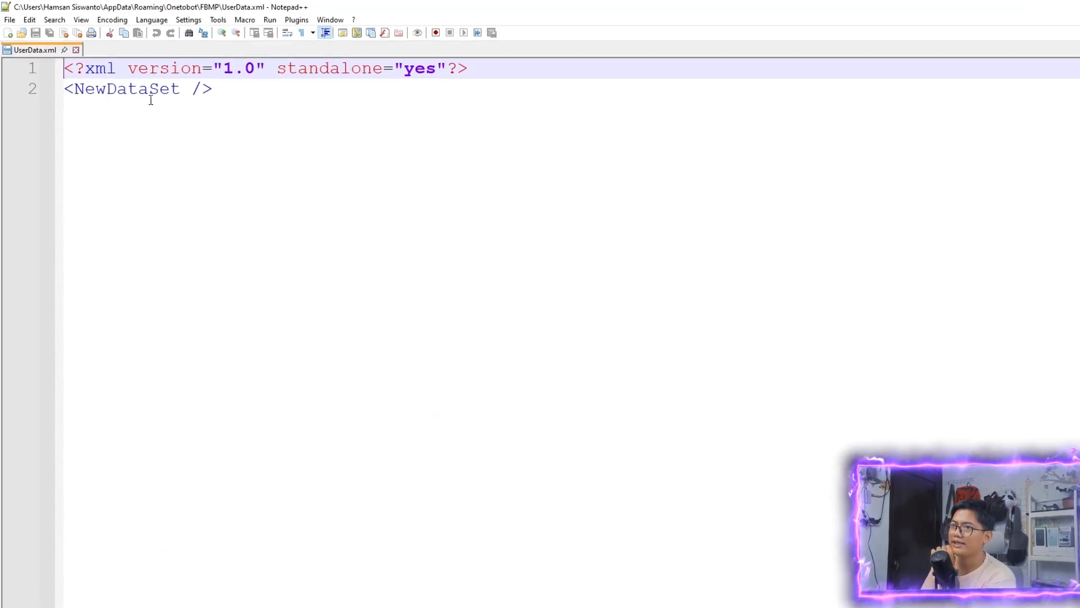
key("ctrl+a")
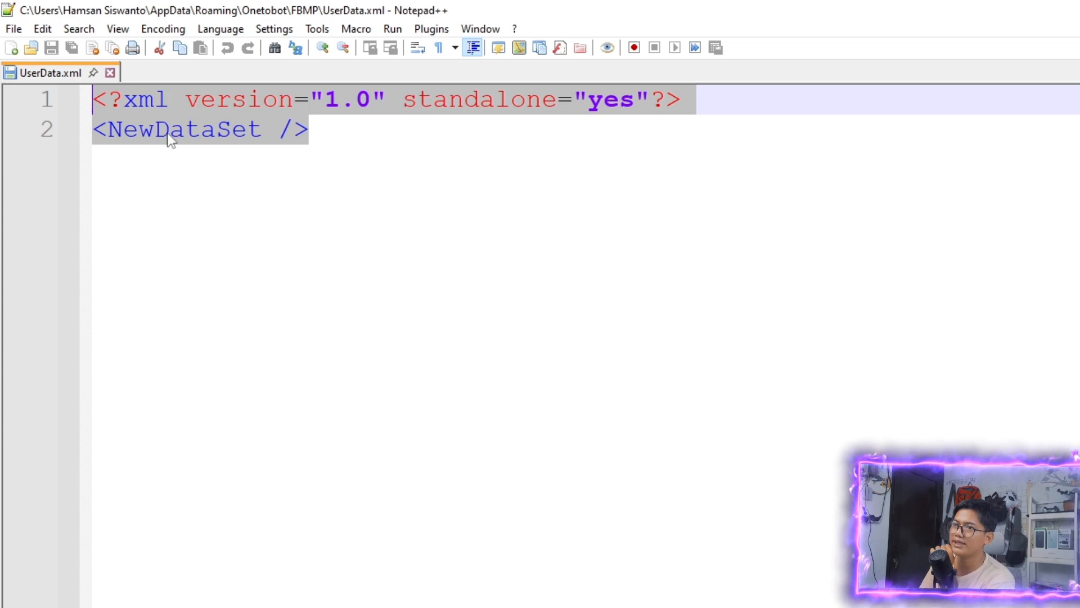
left_click(349, 146)
key("ctrl+a")
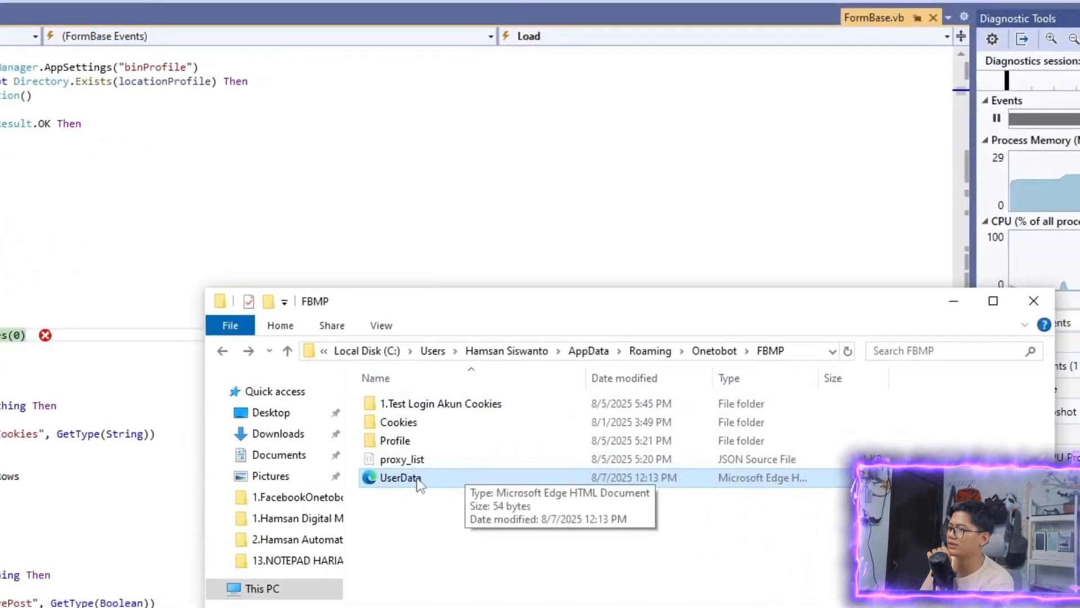
Delete the UserData file from the FBMP folder
right_click(725, 537)
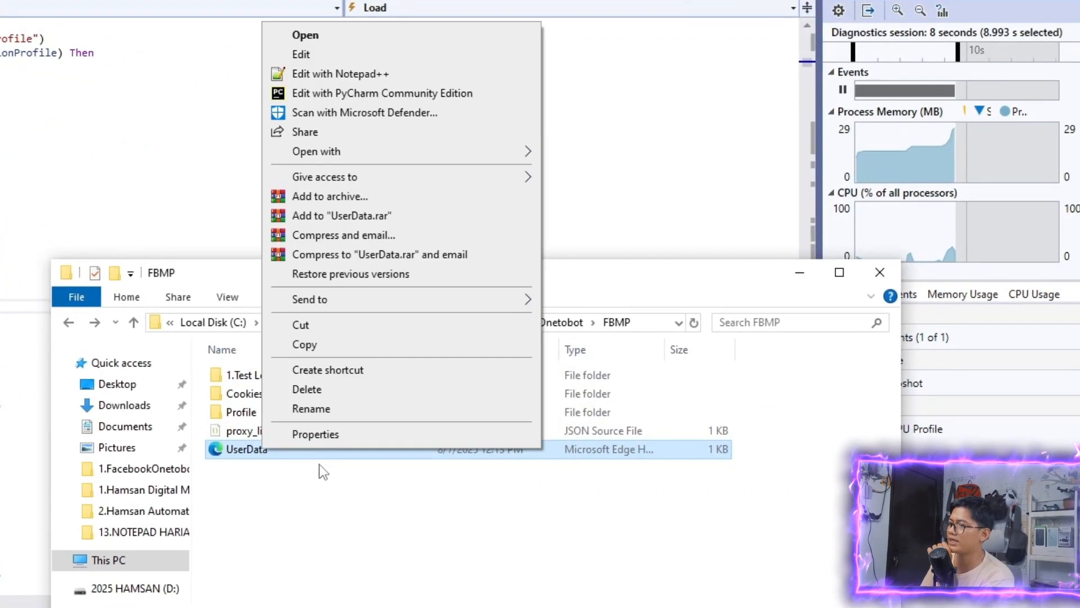
left_click(339, 390)
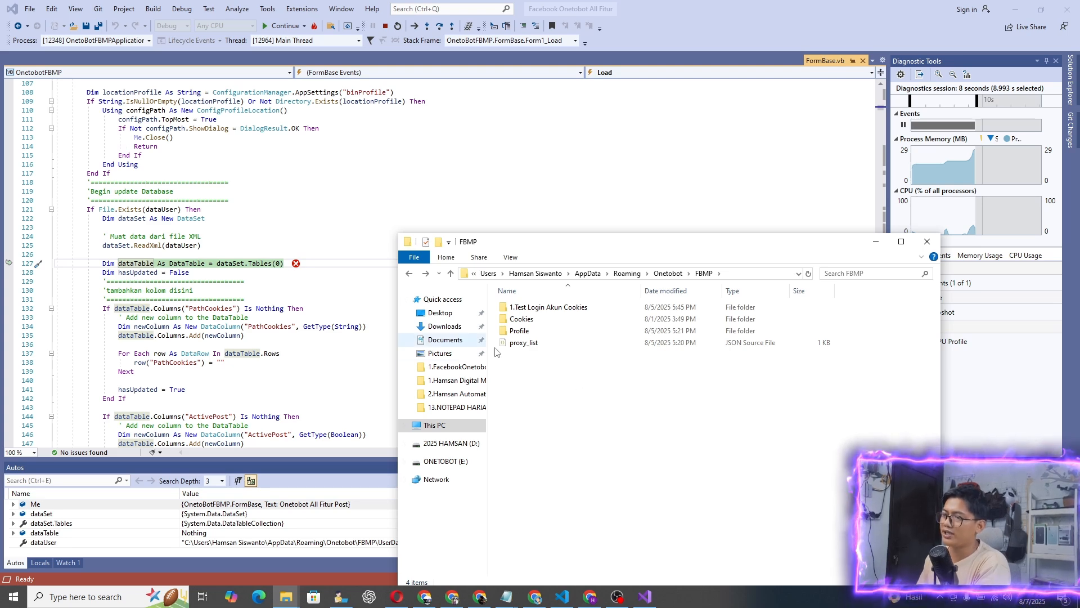
left_click_drag(505, 361, 607, 400)
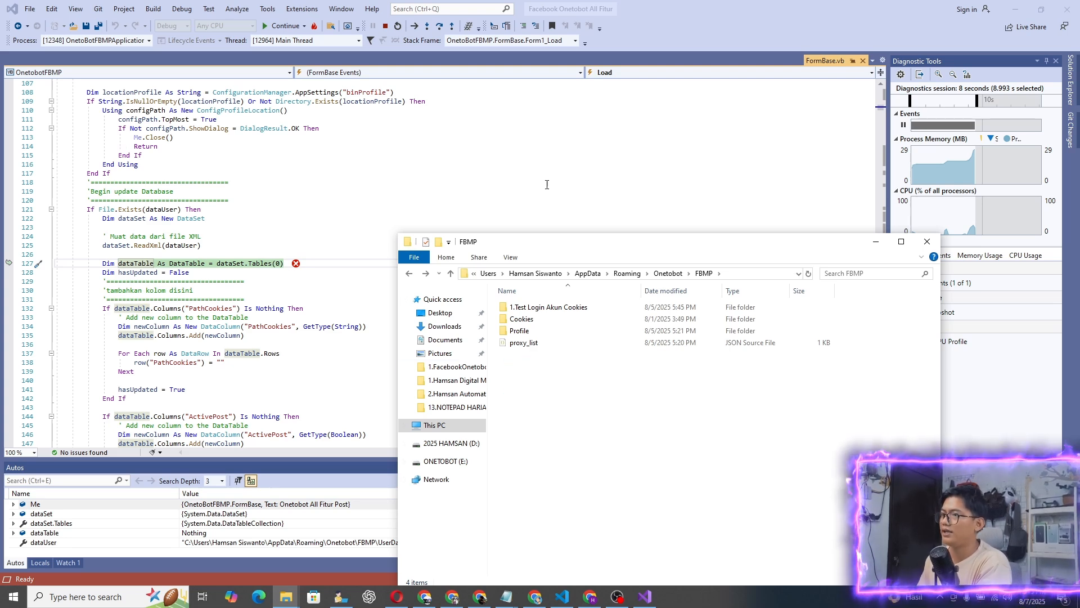
Restart the Onetobot debug session, bring up the FBMP folder window and decline the offered version update
left_click(385, 26)
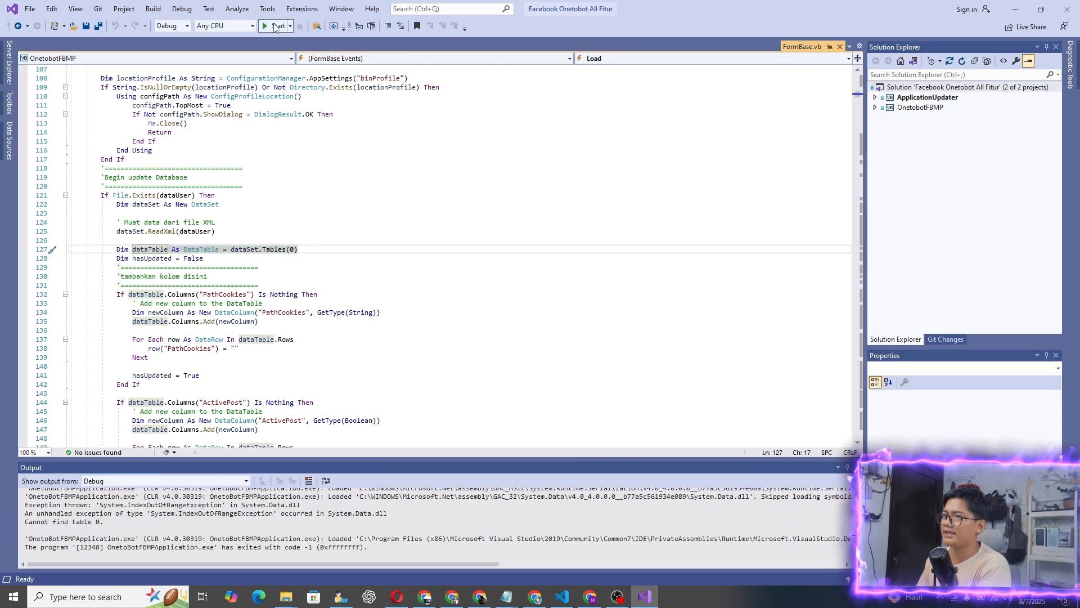
key("F5")
mouse_move(287, 596)
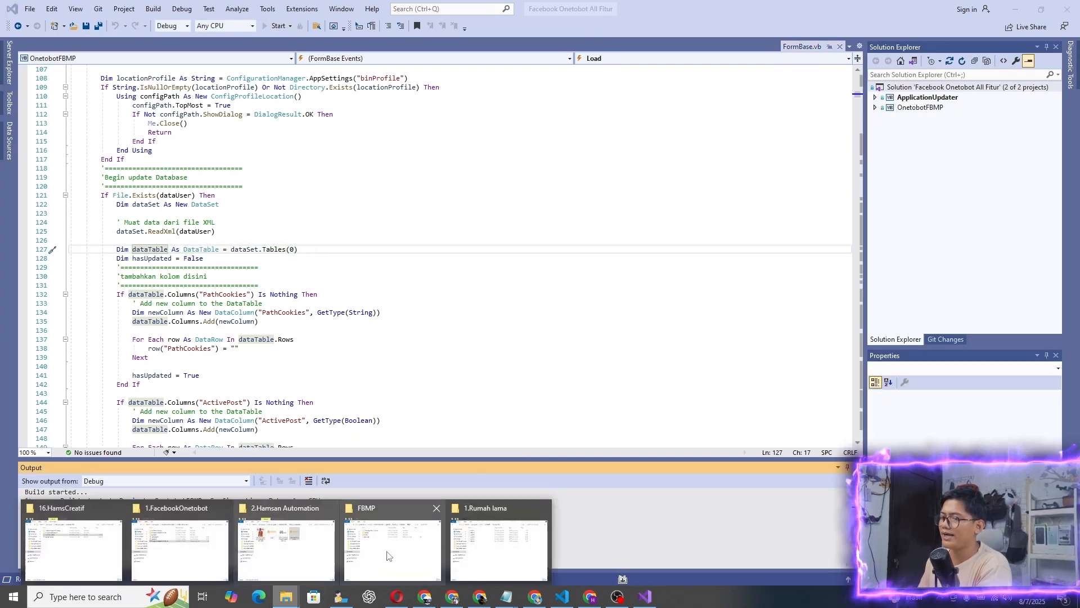
left_click(405, 549)
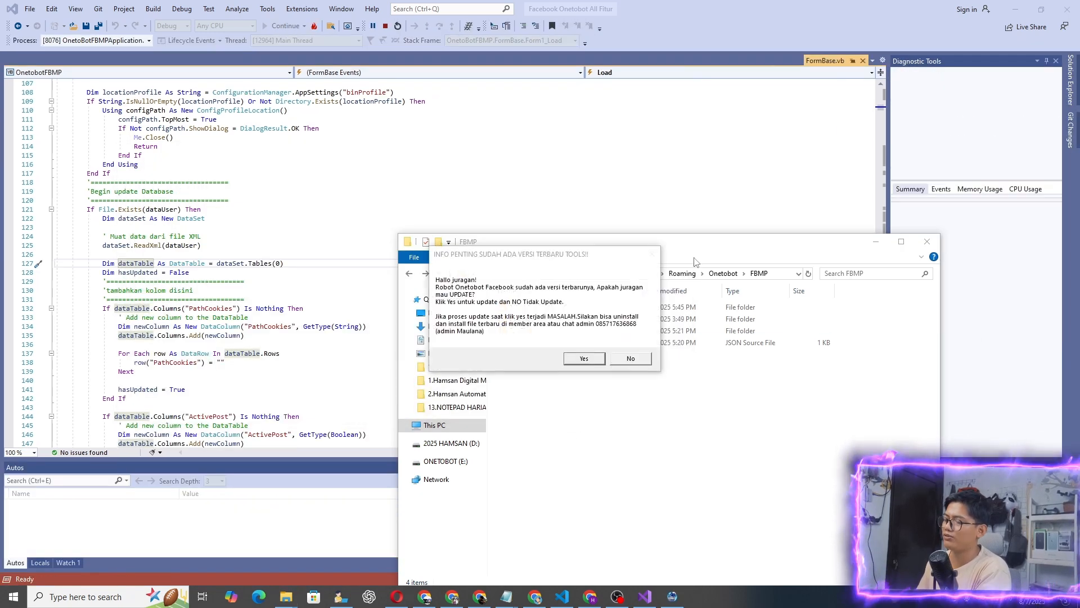
left_click(627, 359)
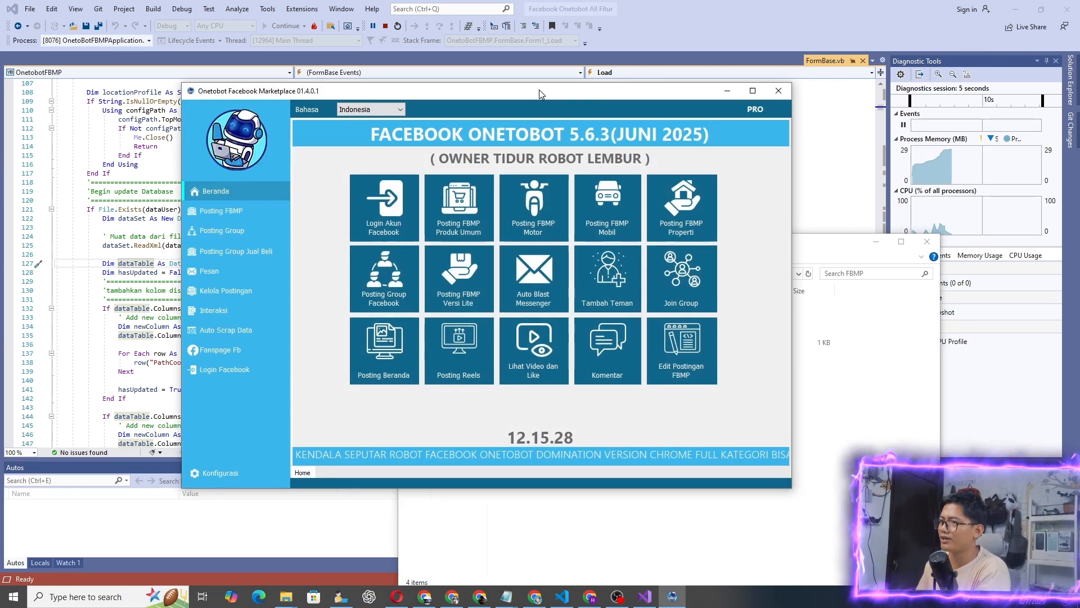
Rearrange the Onetobot and FBMP folder windows so the main menu and the folder contents are both accessible
left_click_drag(539, 92, 376, 68)
left_click(682, 243)
left_click_drag(682, 244, 726, 148)
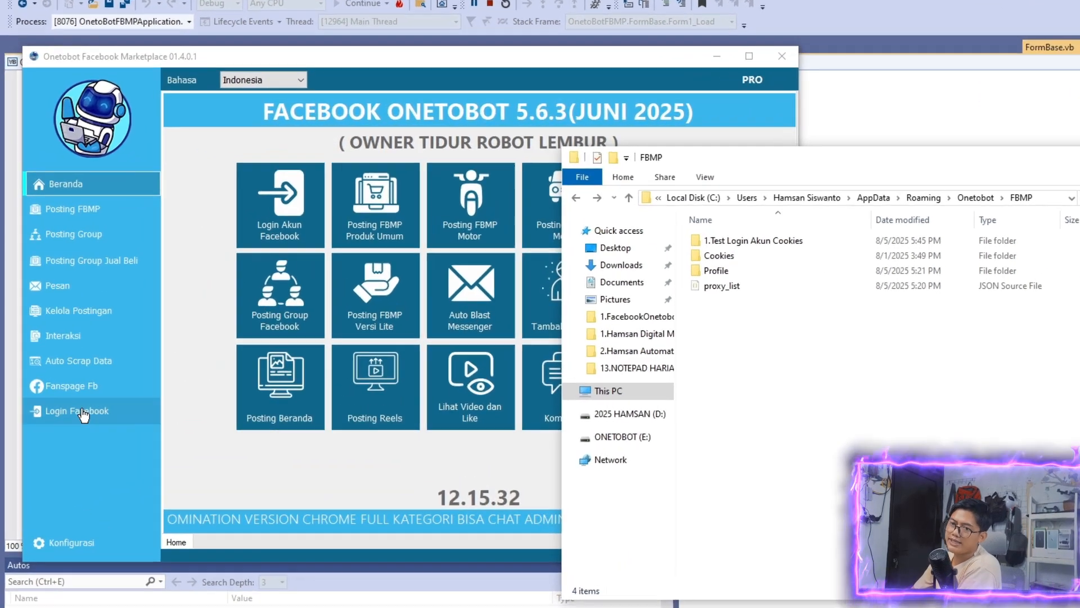
Open Onetobot's Facebook login page and dismiss the Google Sheet warning
left_click(80, 347)
left_click(100, 409)
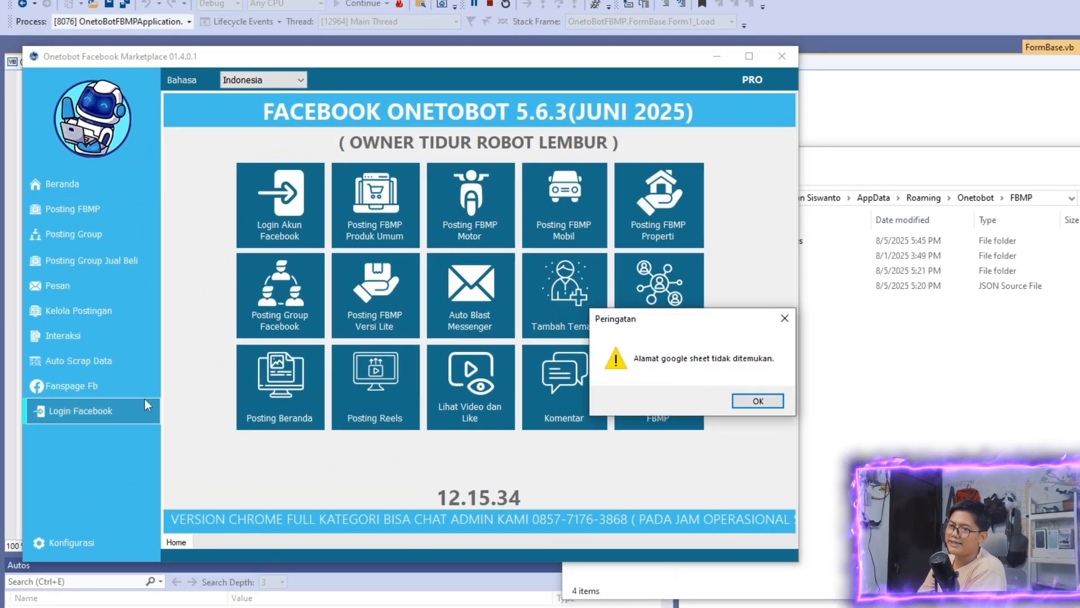
left_click(759, 404)
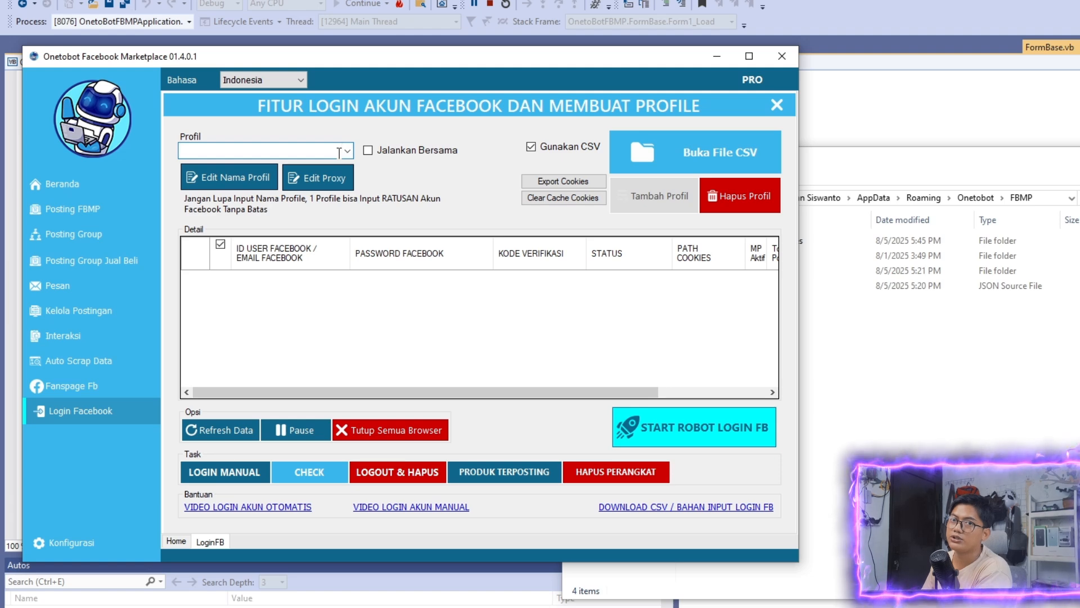
Examine the contents of the Cookies and 1.Test Login Akun Cookies folders inside FBMP
left_click(963, 380)
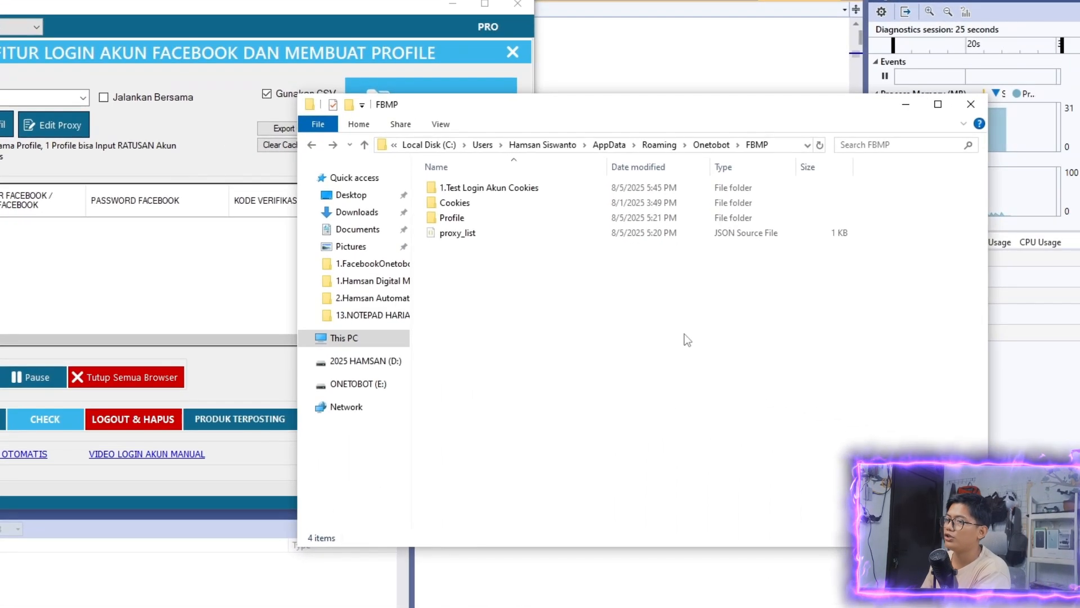
left_click_drag(547, 273, 729, 378)
left_click_drag(620, 356, 537, 371)
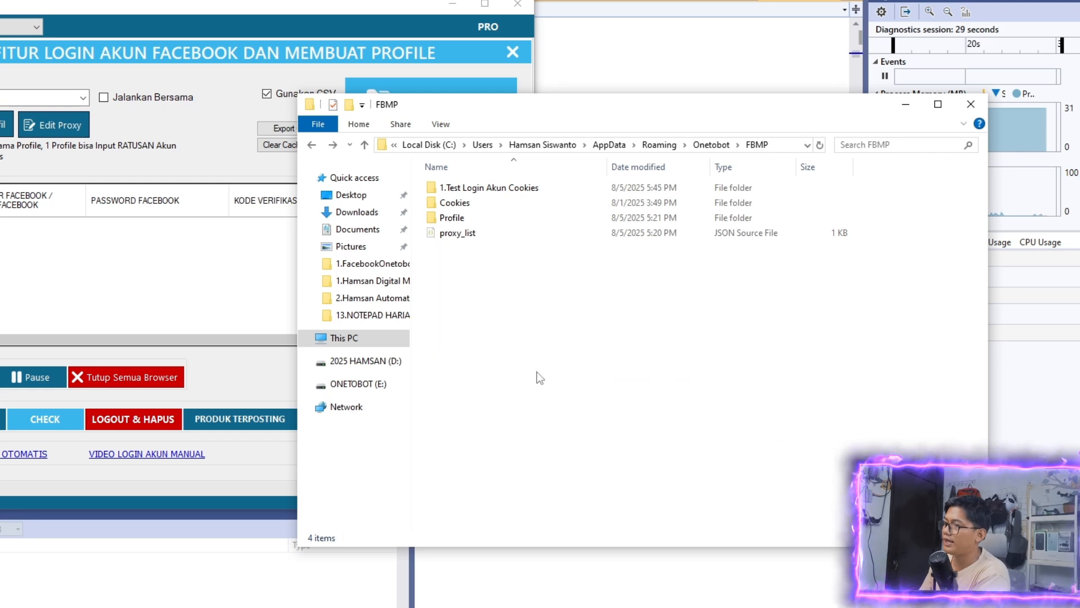
left_click(453, 205)
double_click(453, 203)
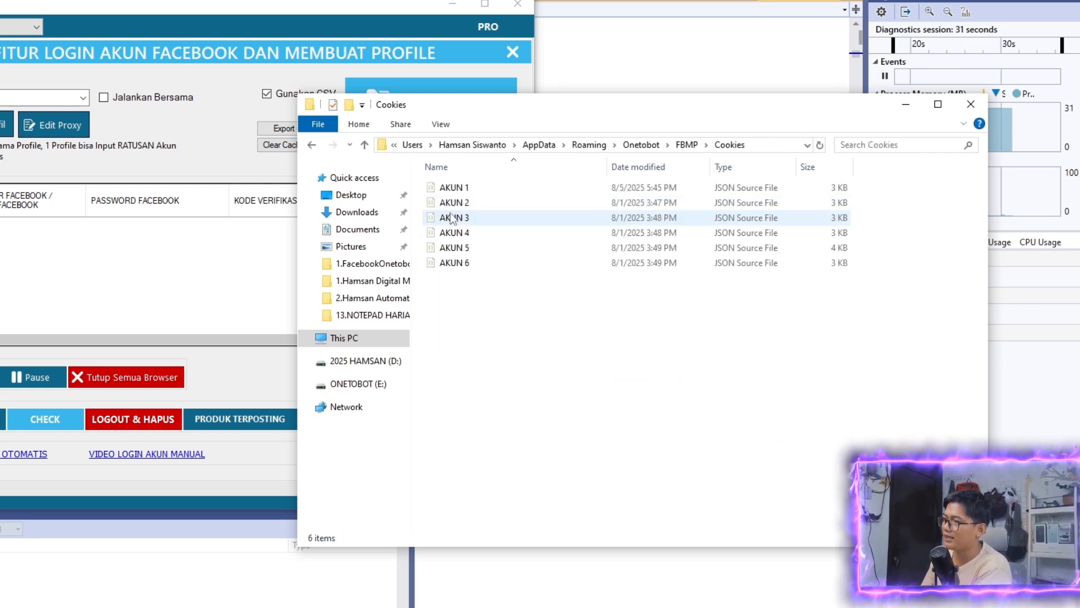
key("alt+Left")
double_click(471, 189)
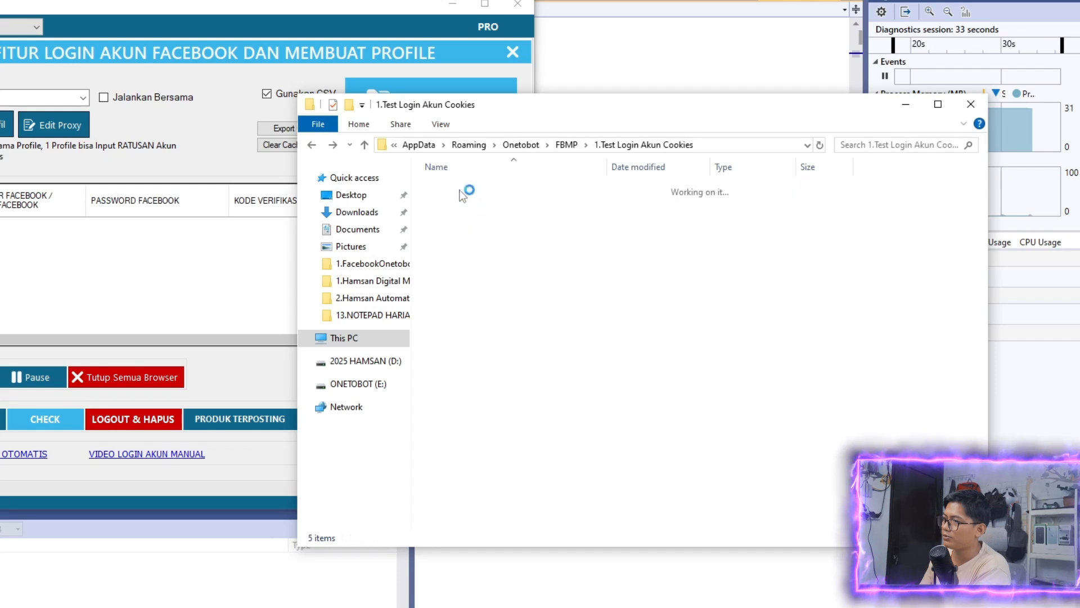
left_click(311, 144)
Delete all the account cookie files, AKUN 1 to AKUN 6, from the Cookies folder inside FBMP
left_click(448, 203)
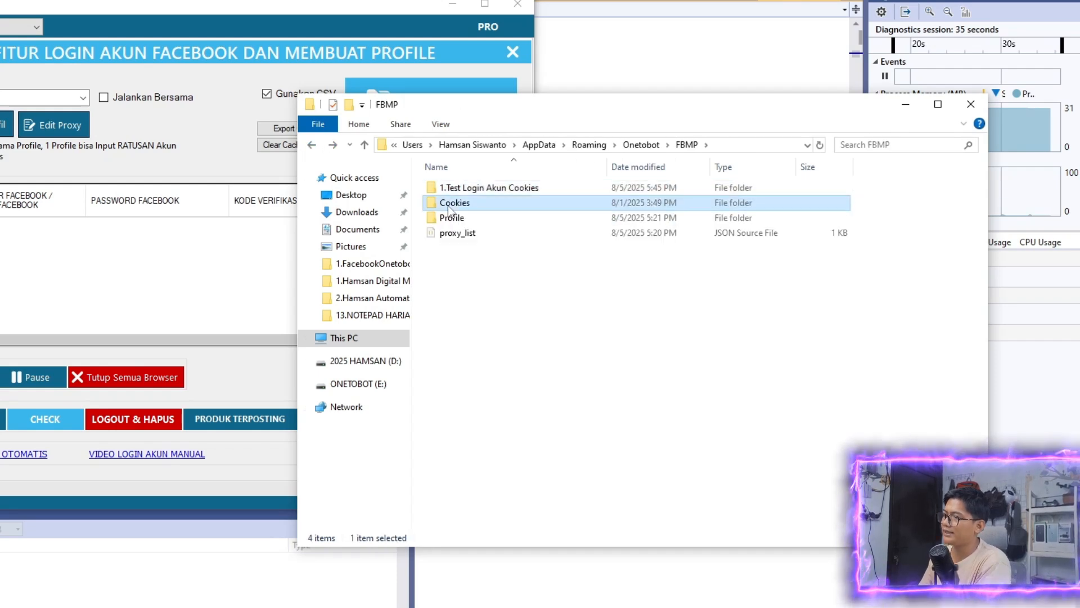
double_click(448, 204)
key("ctrl+a")
right_click(464, 189)
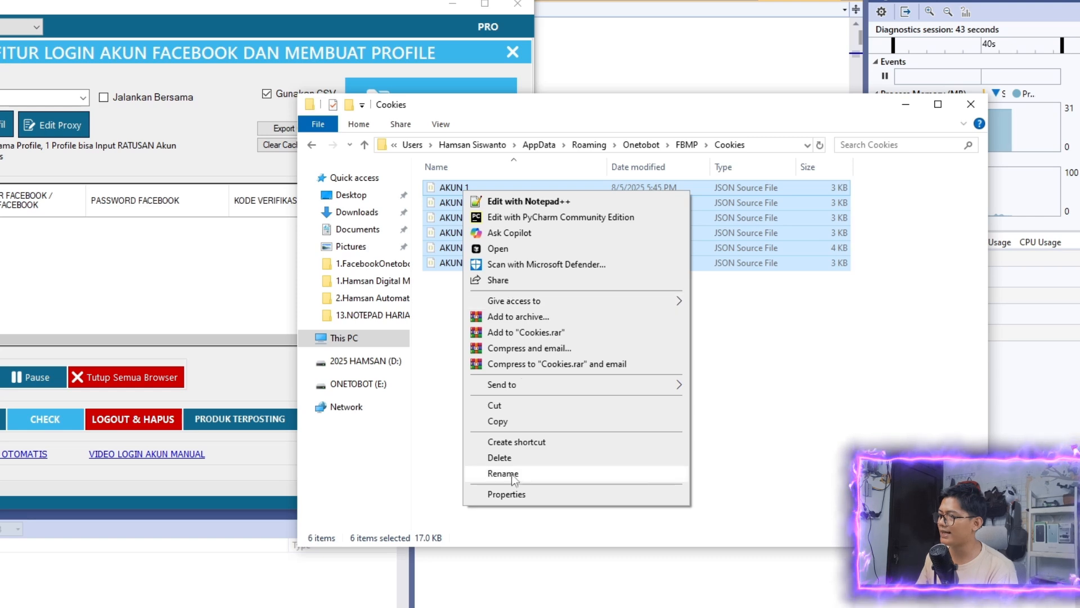
left_click(509, 457)
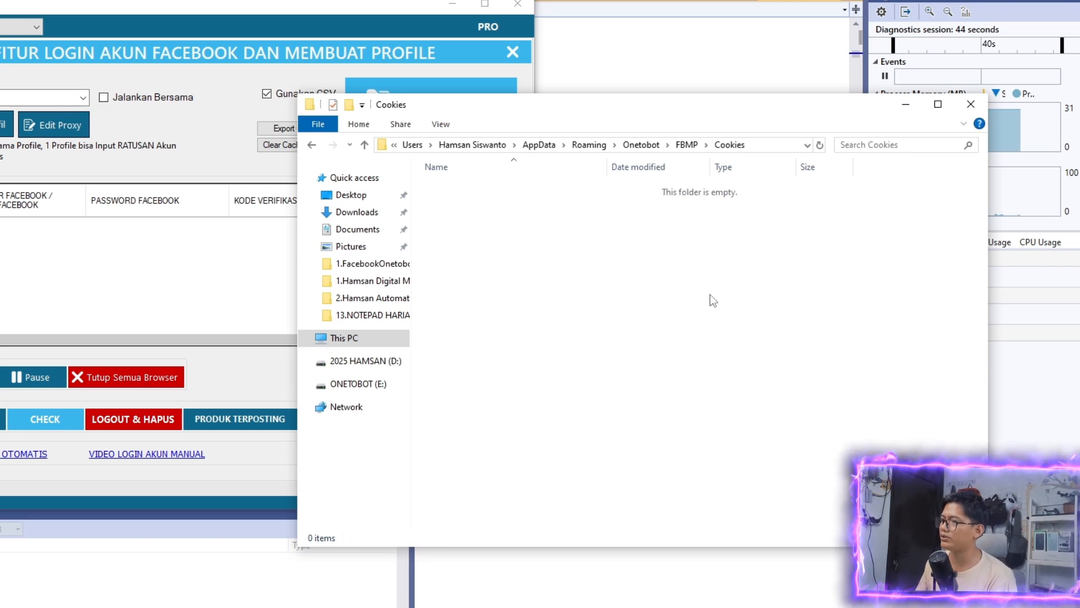
Return to the FBMP folder and delete the 1.Test Login Akun Cookies folder
left_click(313, 144)
left_click(469, 187)
right_click(468, 189)
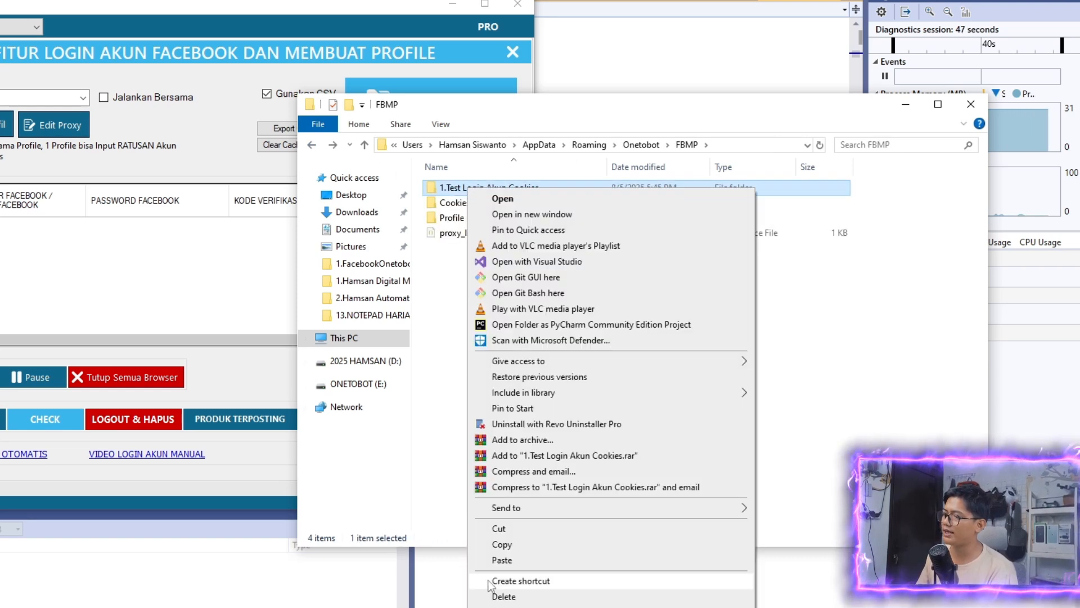
left_click(502, 596)
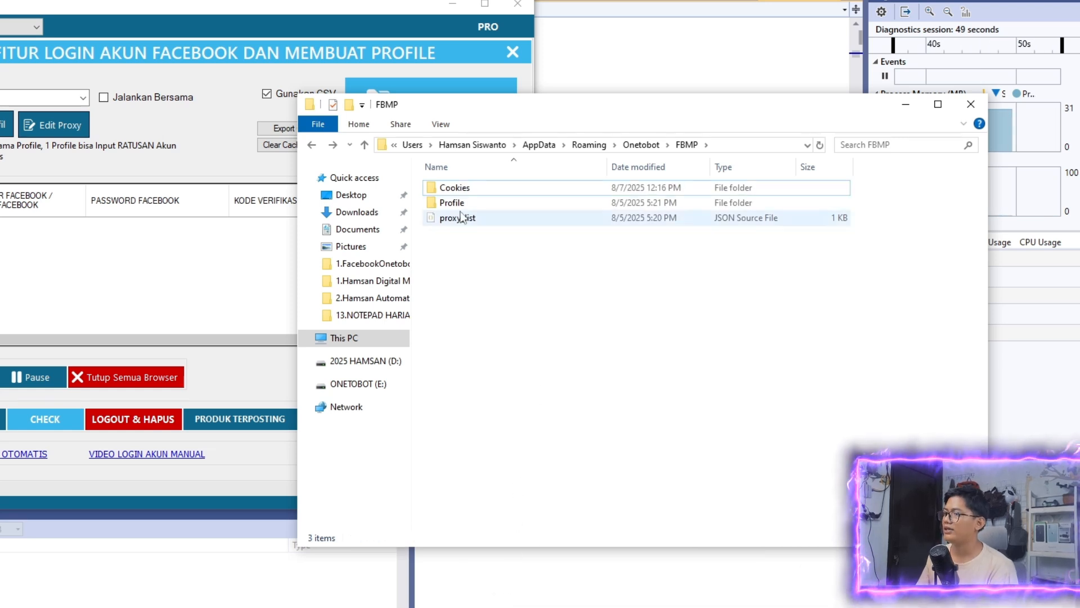
left_click(455, 188)
left_click(453, 203)
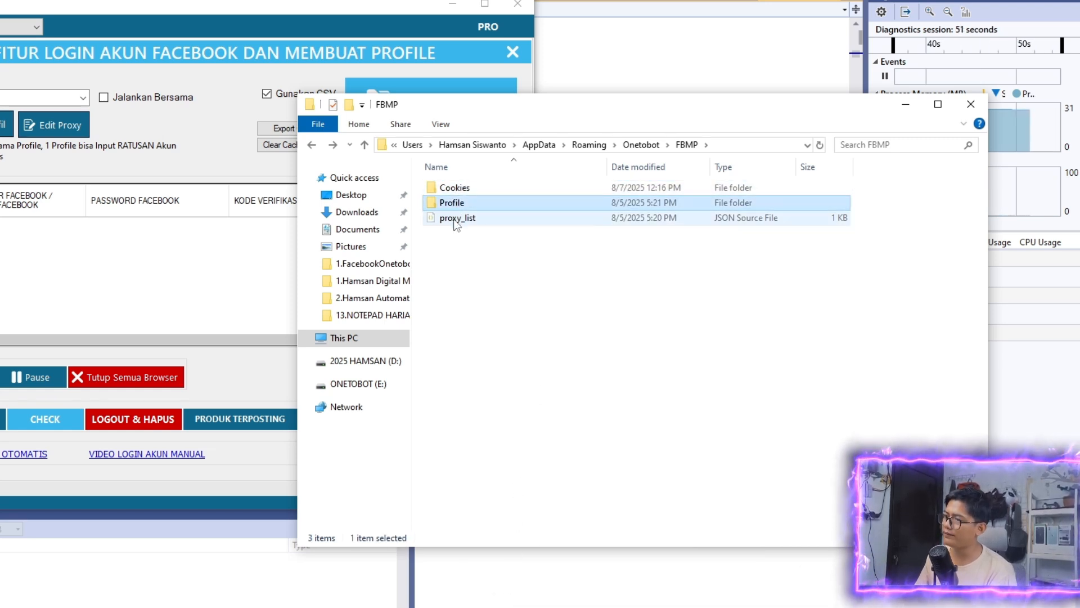
left_click(455, 219)
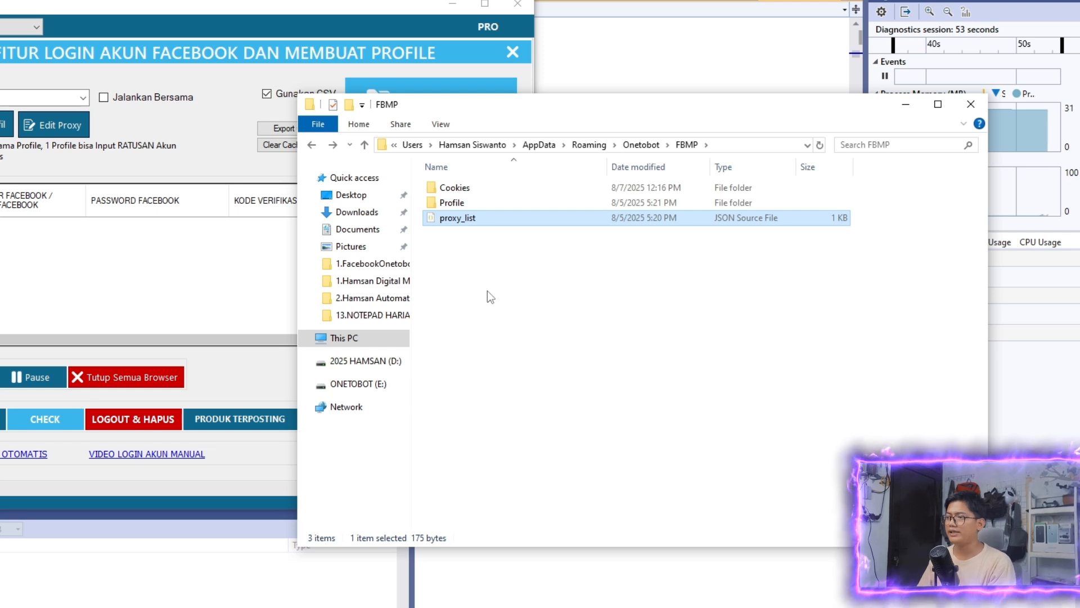
left_click(457, 251)
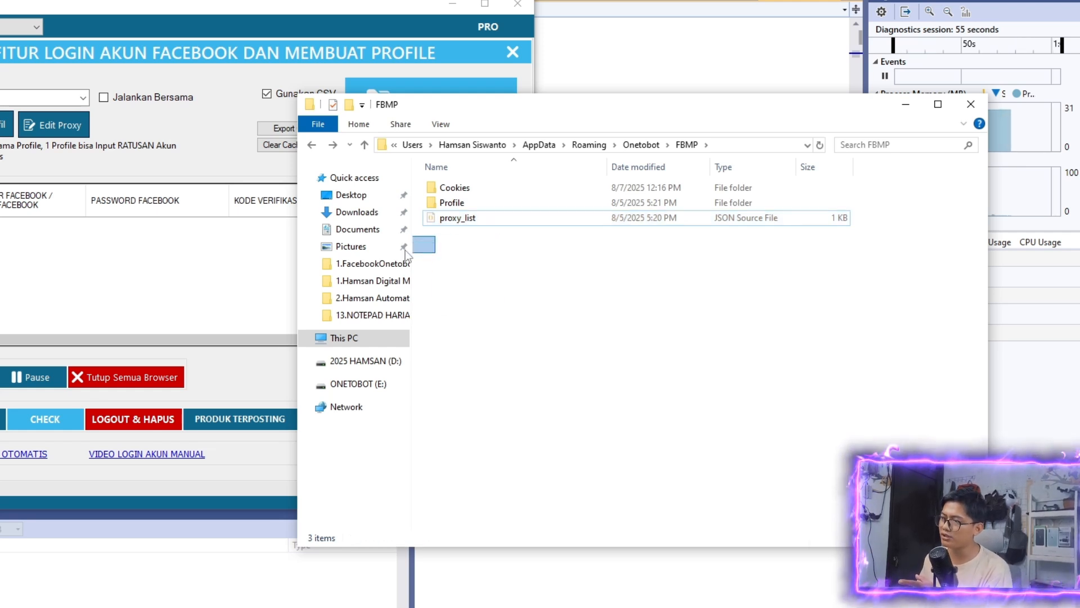
Place the FBMP folder window beside the Onetobot login page without overlap
left_click_drag(579, 109, 685, 84)
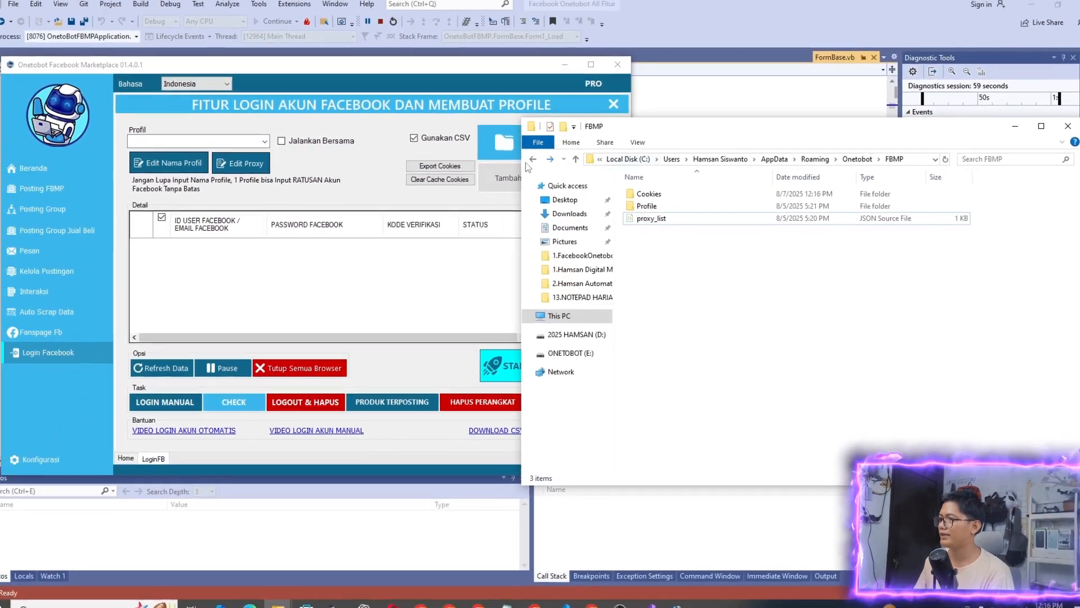
left_click_drag(531, 165, 651, 134)
left_click_drag(791, 69, 802, 68)
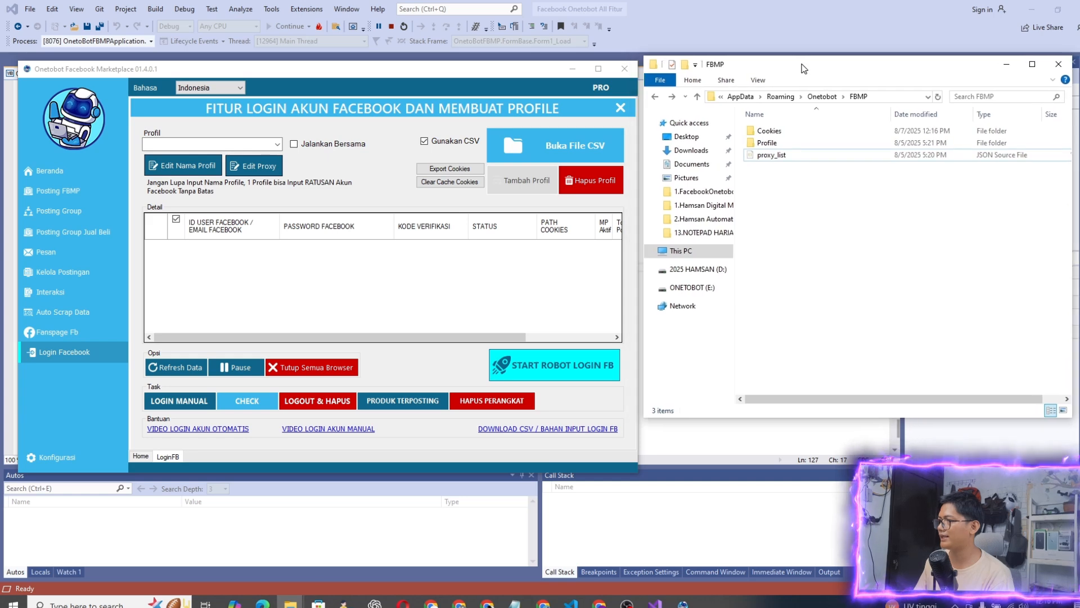
Enter RUMAH BARU as the profile name and download the Facebook login CSV template as 1.Login Akun Rumah baru
left_click(207, 145)
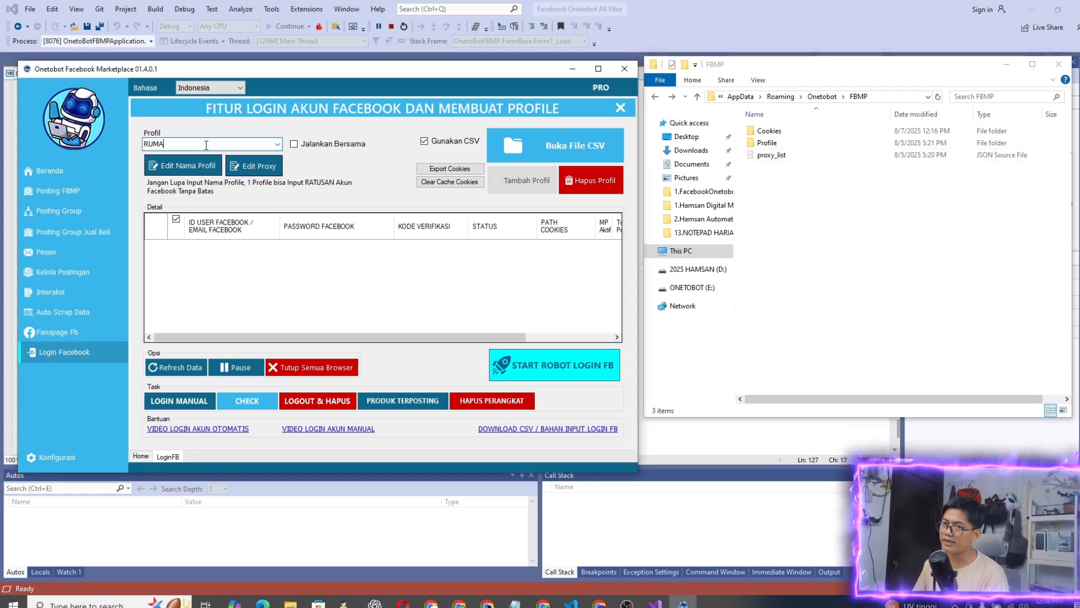
type("RUMAH BARU")
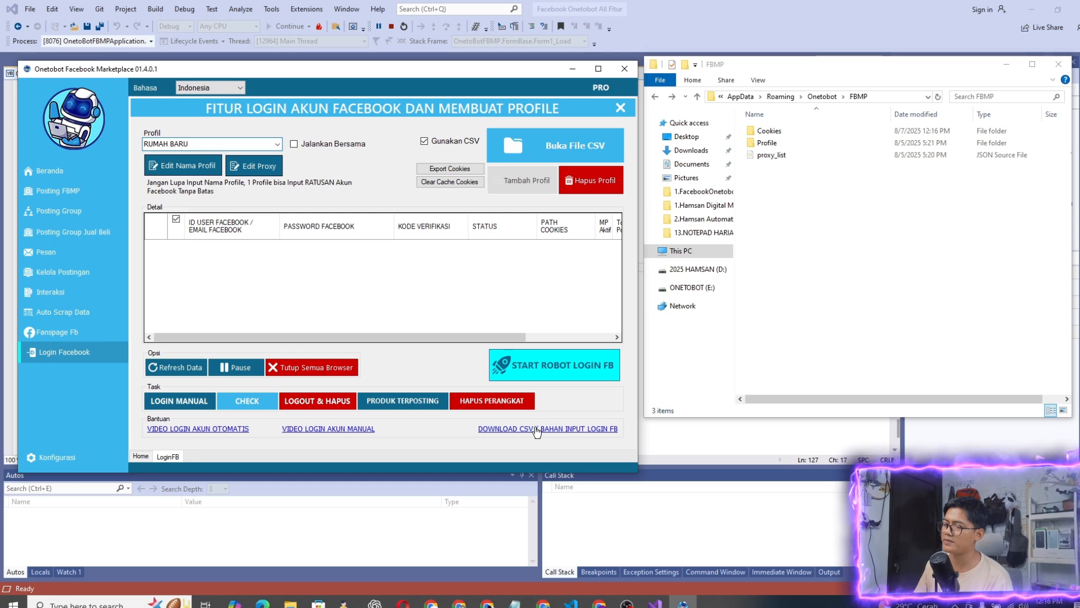
left_click(536, 429)
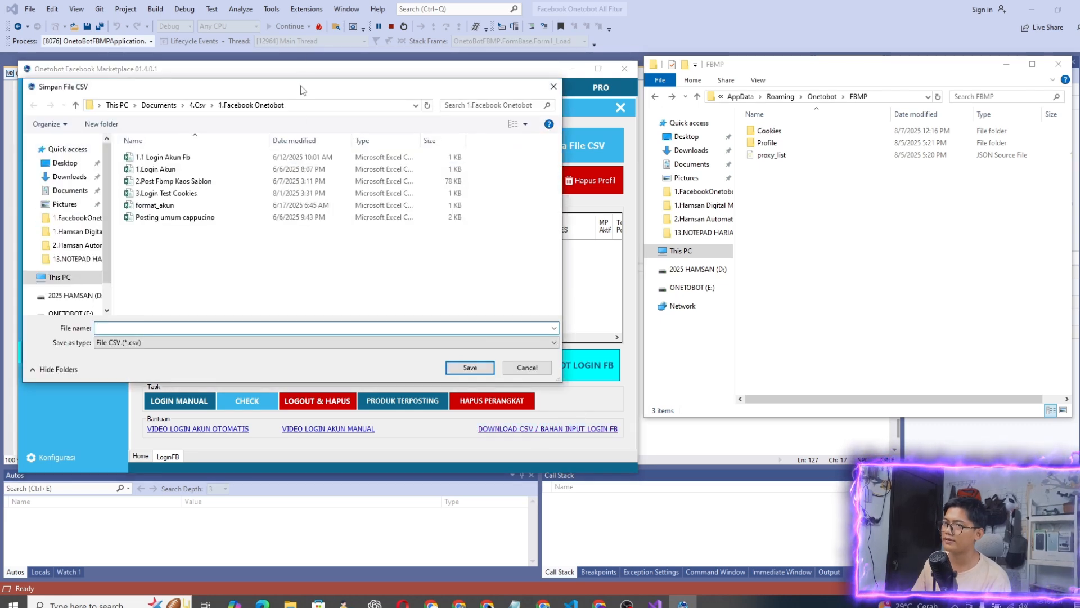
left_click_drag(300, 90, 445, 149)
left_click(300, 228)
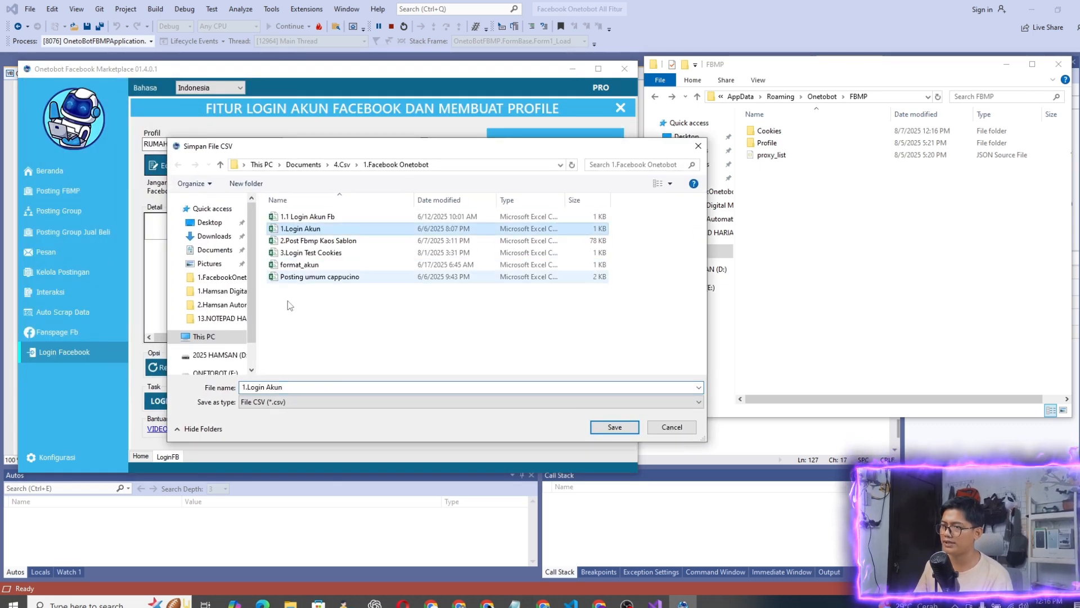
left_click(311, 387)
type("Ru")
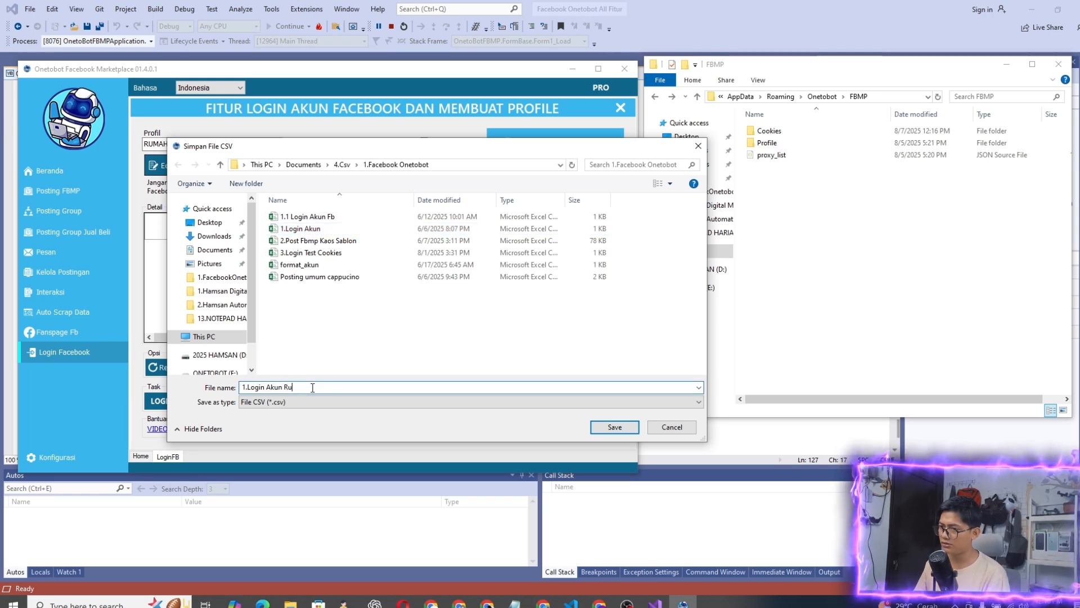
type("mah baru")
key("Return")
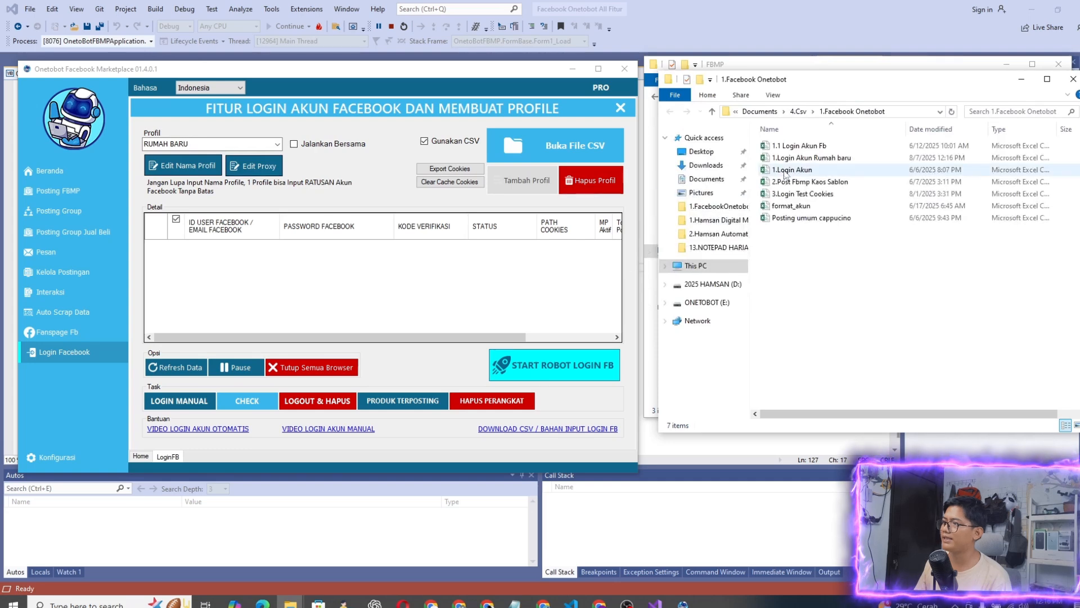
Open the 1.Login Akun Rumah baru CSV file in Excel and get its folder window out of the way
left_click(811, 159)
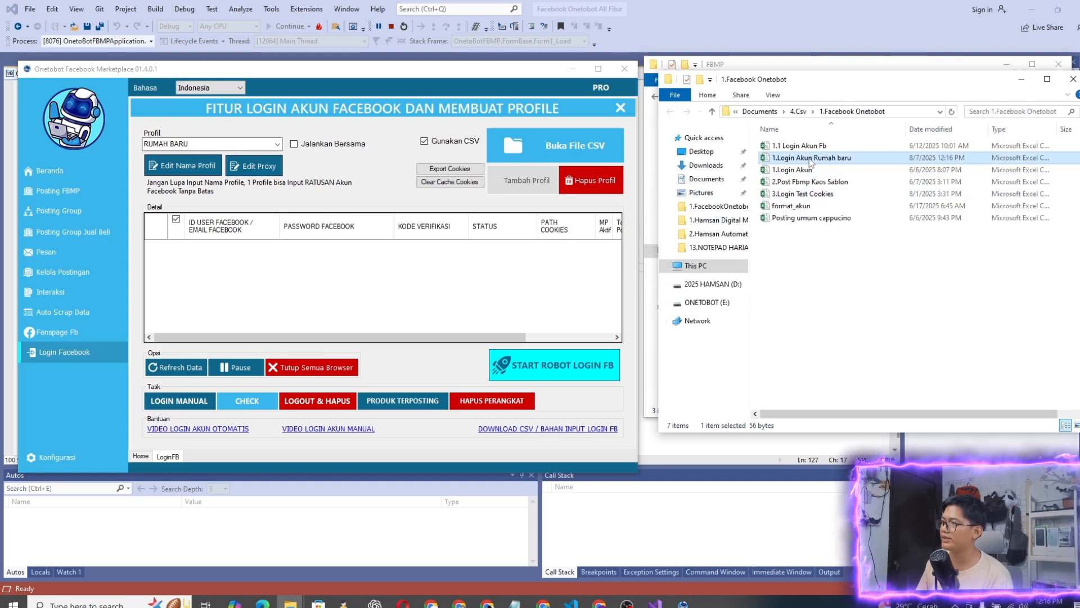
double_click(810, 159)
left_click(1022, 80)
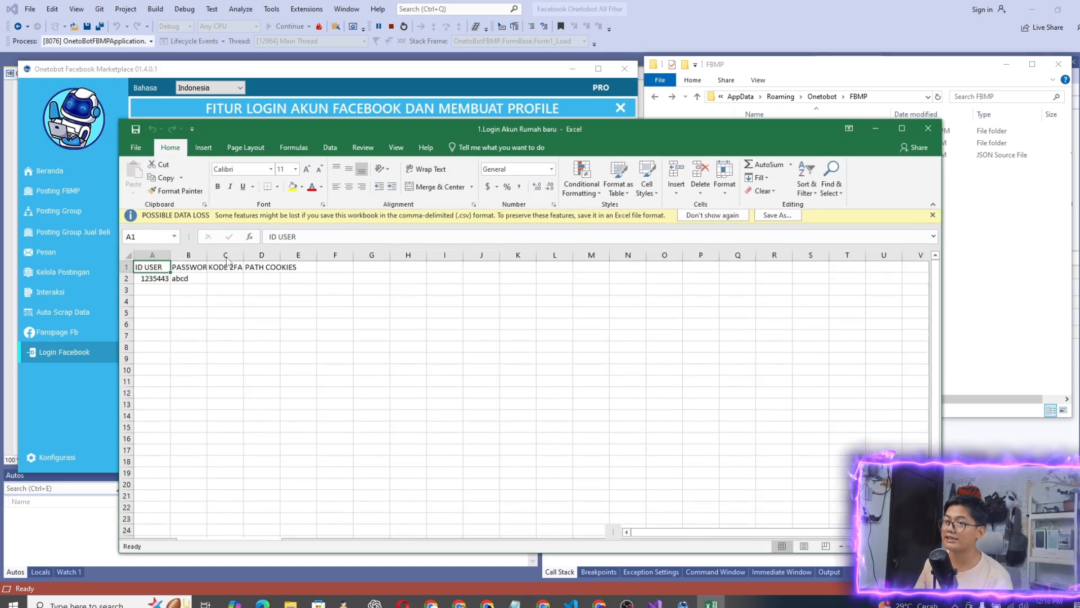
Clear the sample user ID and password from row 2 of the login sheet
left_click_drag(151, 280, 178, 281)
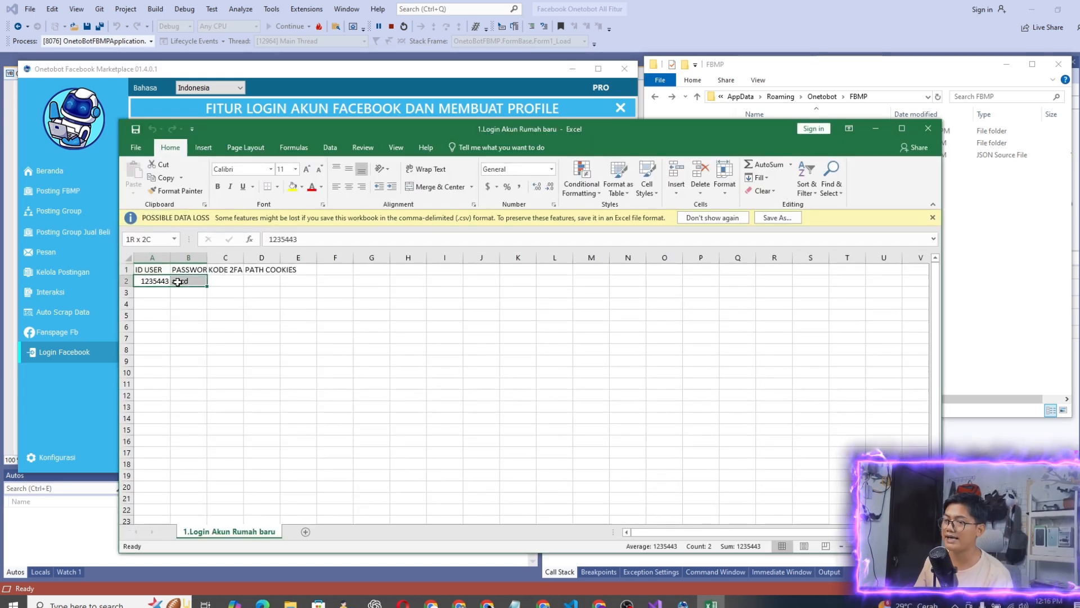
key("BackSpace")
left_click(181, 281)
left_click(193, 329)
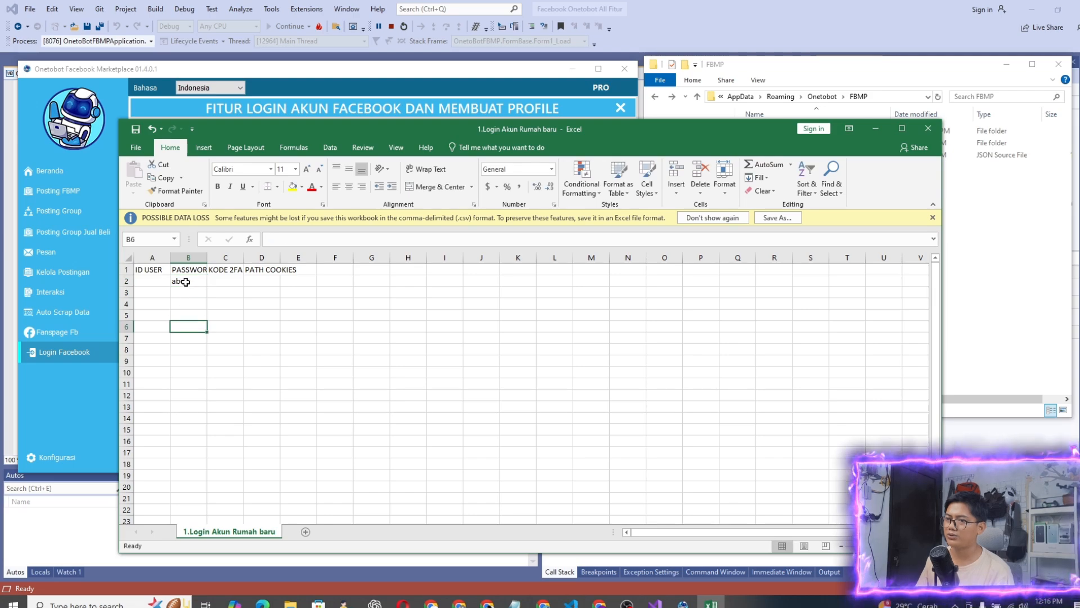
left_click(186, 281)
key("BackSpace")
left_click_drag(573, 128, 476, 59)
Switch to File Explorer and open the 1.Rumah lama folder inside 4.Csv > COOKIES
mouse_move(290, 602)
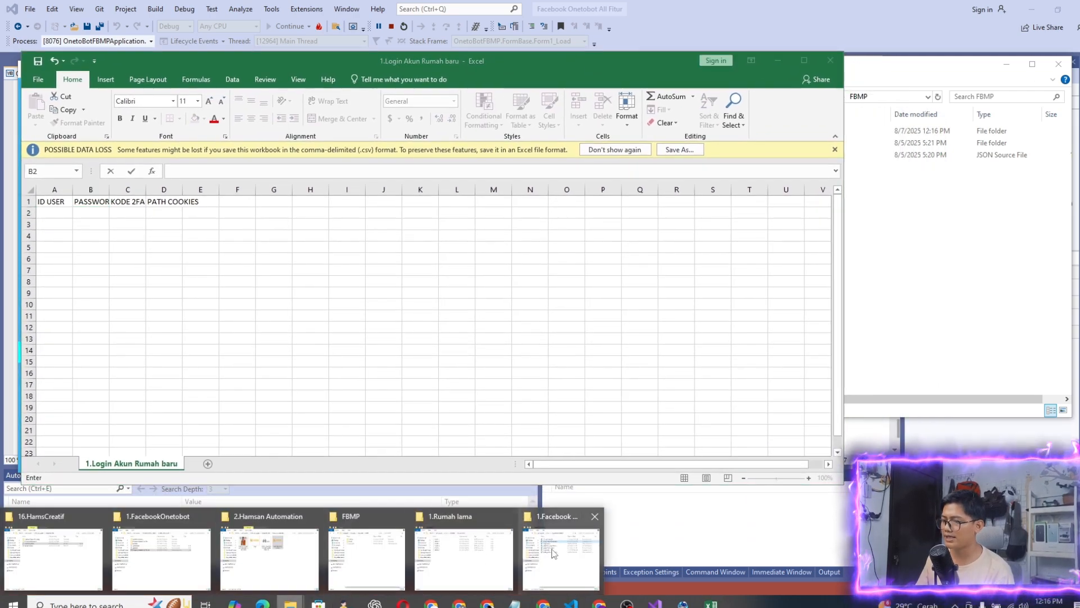
mouse_move(357, 565)
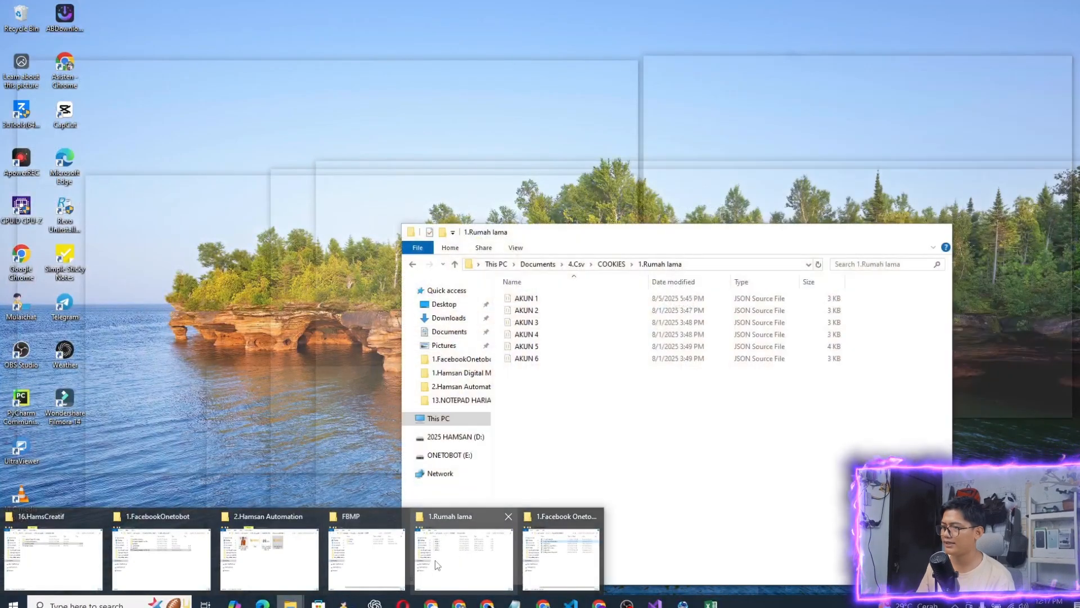
left_click(434, 559)
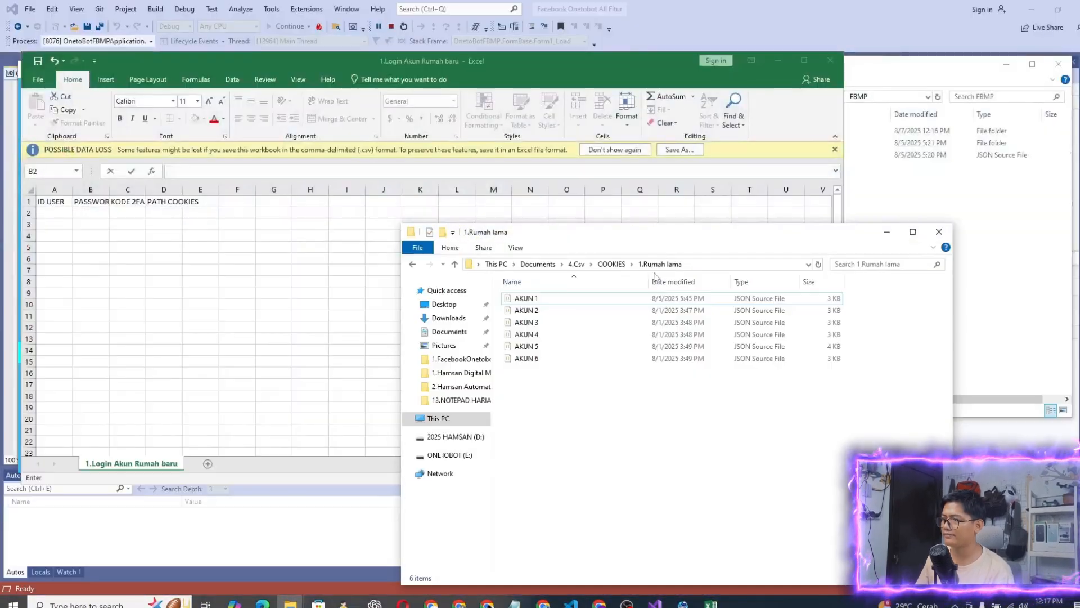
left_click(608, 264)
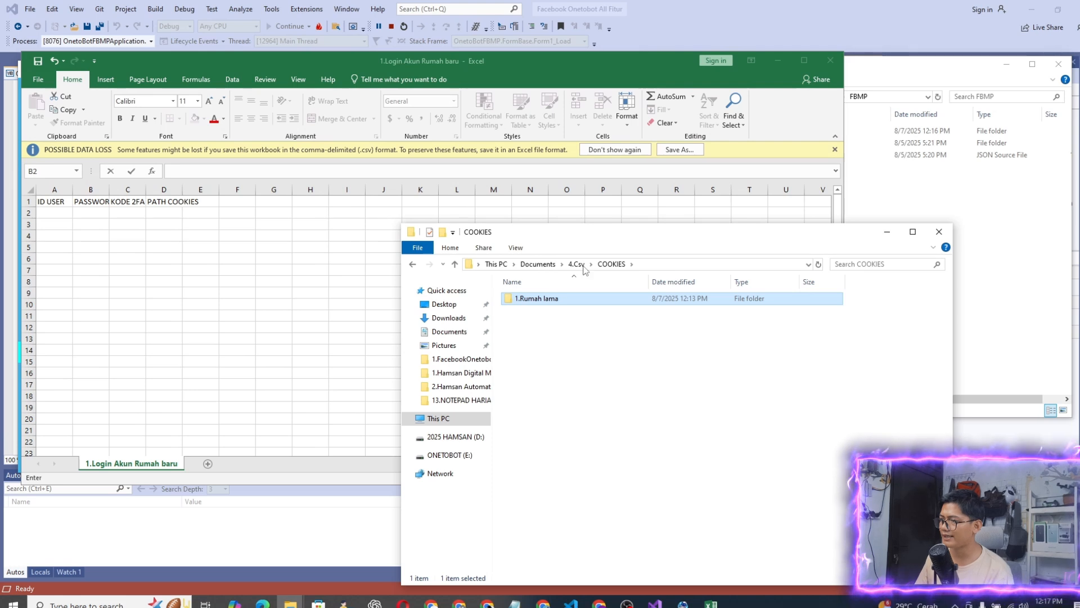
left_click(577, 264)
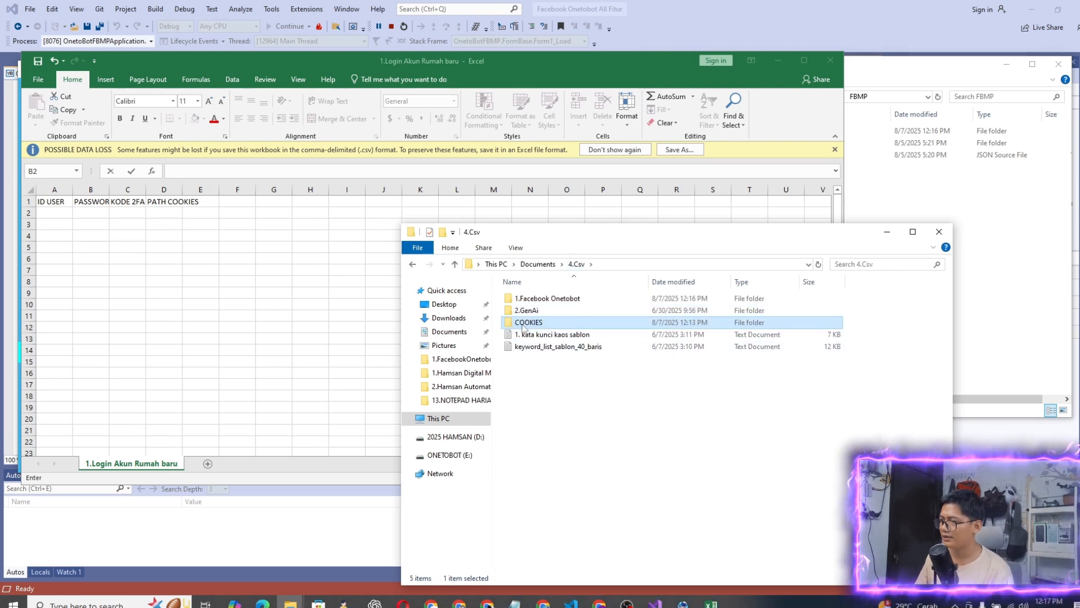
double_click(523, 323)
double_click(526, 299)
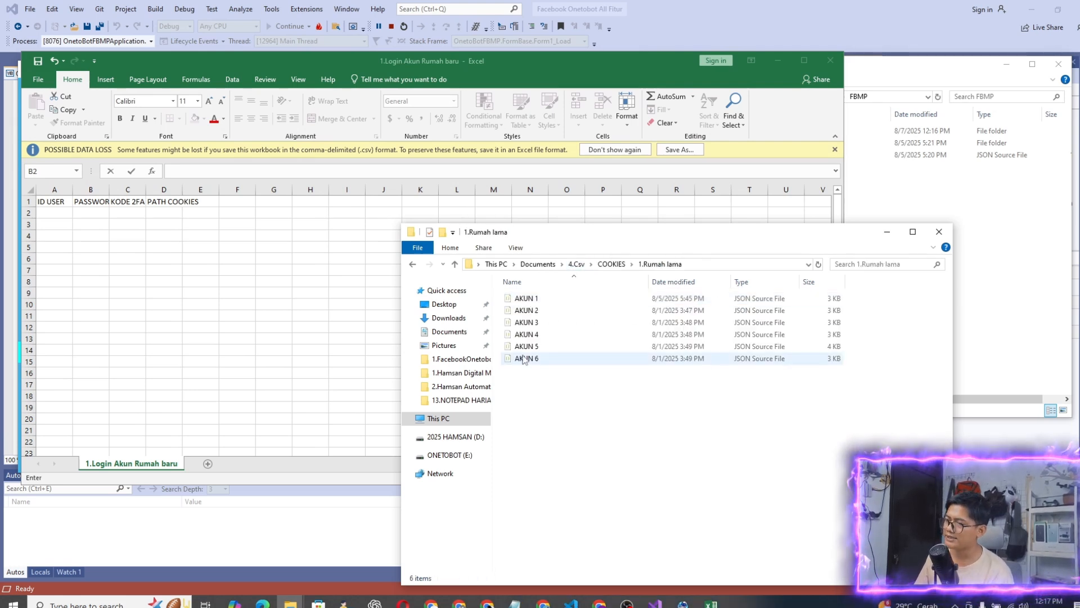
Copy the full file paths of all the cookie files, AKUN 1 to AKUN 6, from the 1.Rumah lama folder
left_click_drag(525, 390, 552, 296)
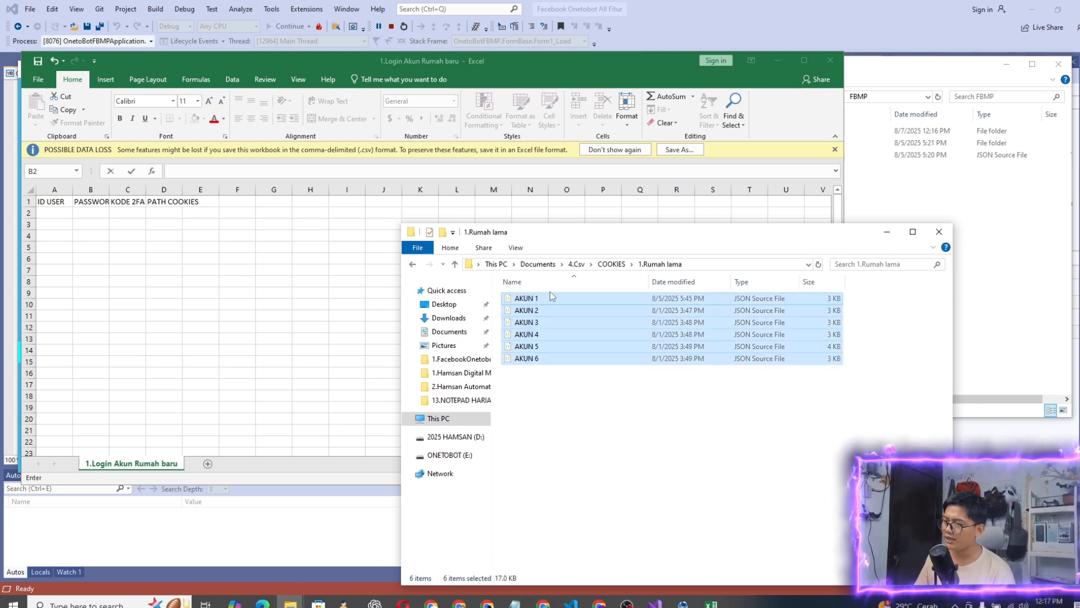
right_click(525, 325, "shift")
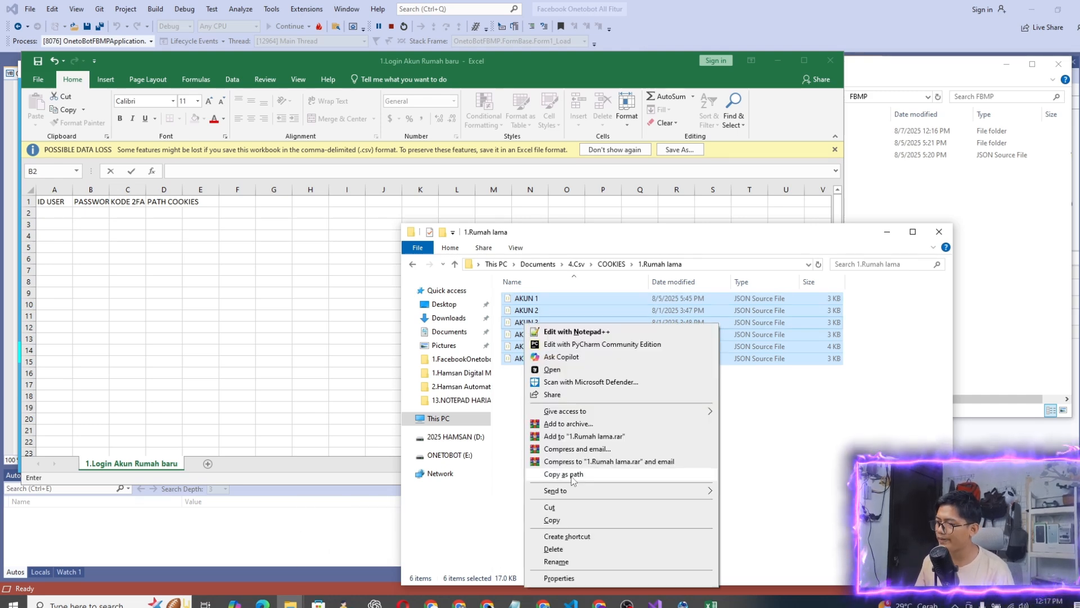
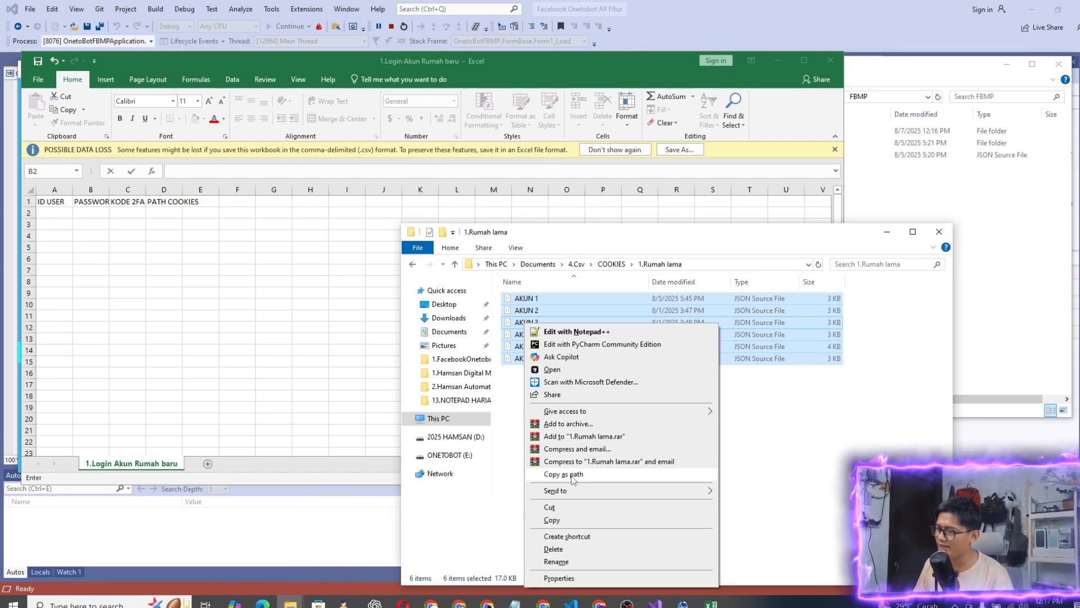
left_click(788, 438)
left_click_drag(559, 394, 556, 279)
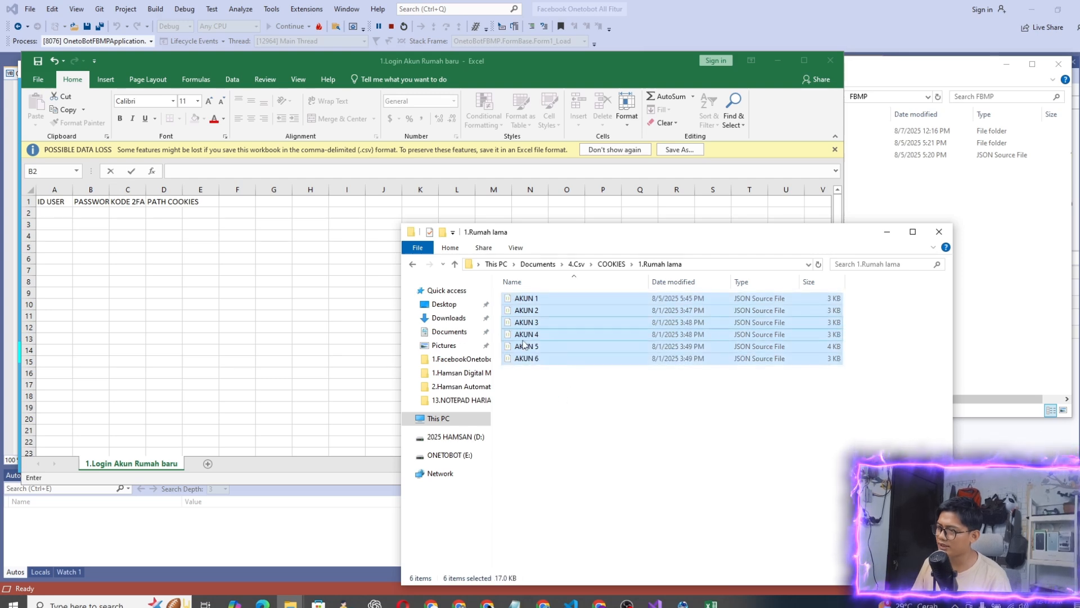
right_click(524, 340, "shift")
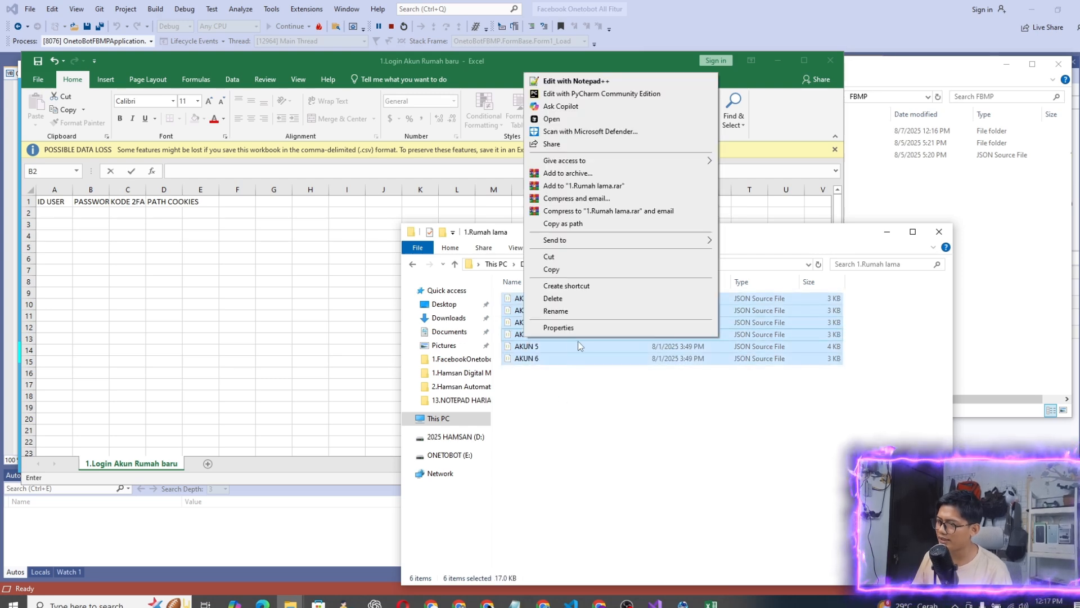
left_click(562, 223)
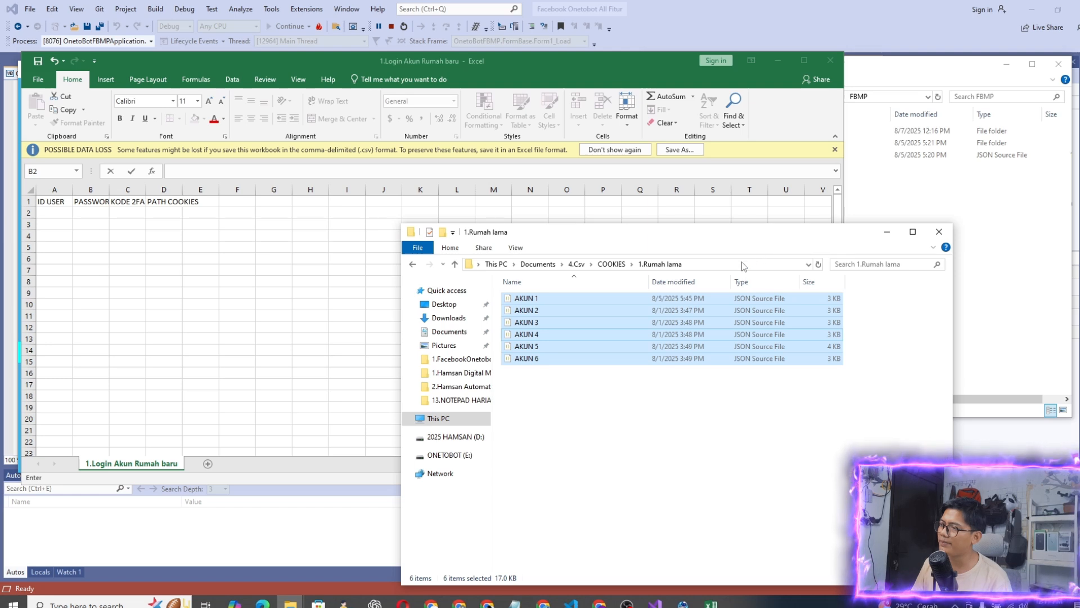
left_click(742, 263)
left_click(743, 262)
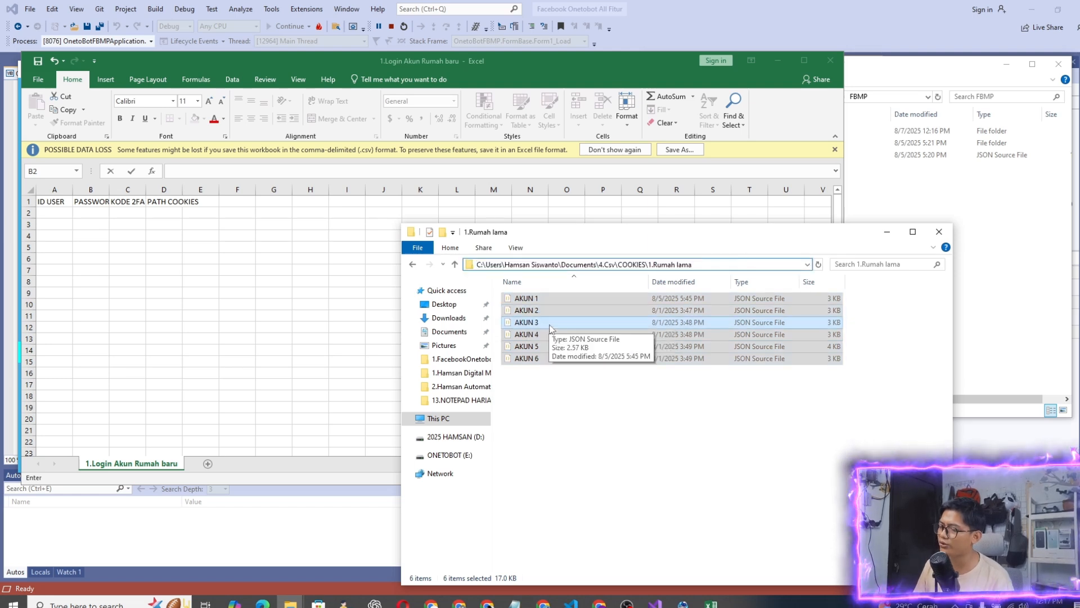
left_click_drag(546, 423, 450, 283)
Paste the copied cookie file paths into the PATH COOKIES column of the Excel sheet, starting at cell D2
left_click(166, 217)
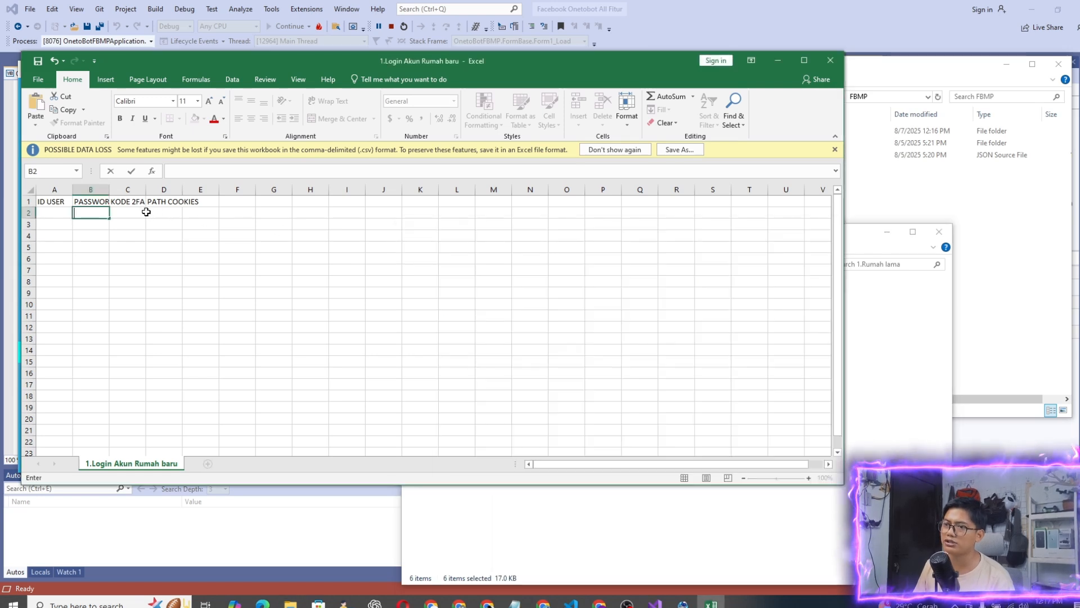
left_click(178, 210)
right_click(172, 210)
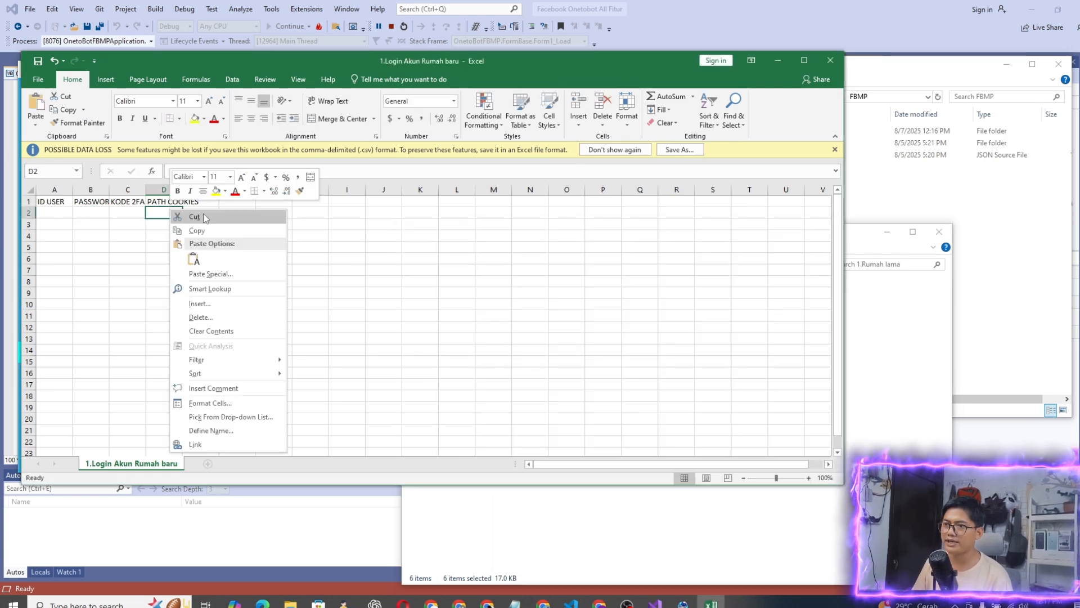
left_click(193, 259)
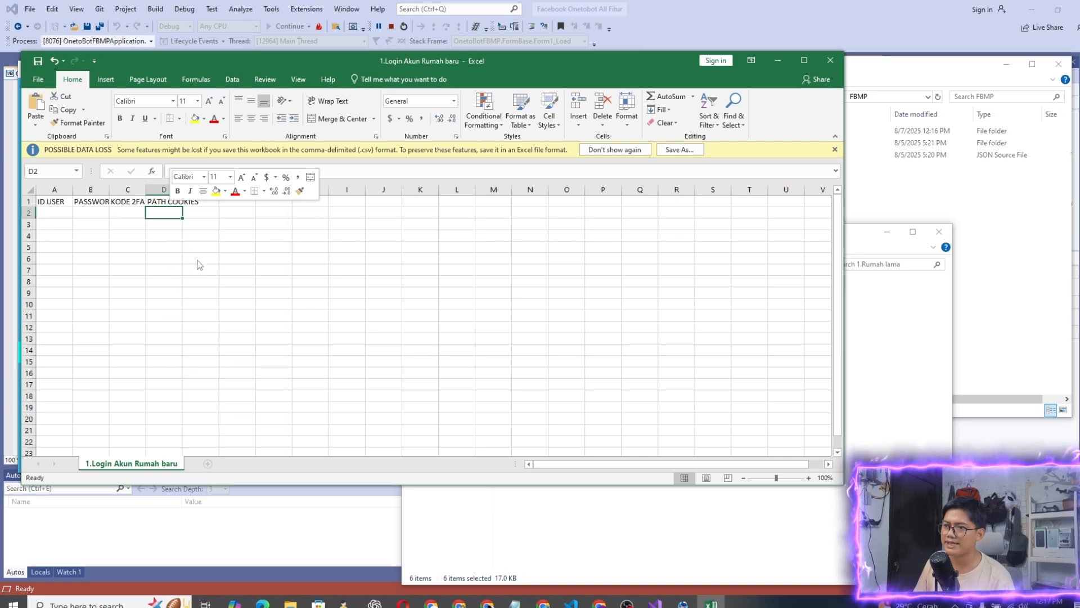
Fill the ID USER column from A2 to A7 with the series ORANG 1 to ORANG 6
left_click(54, 216)
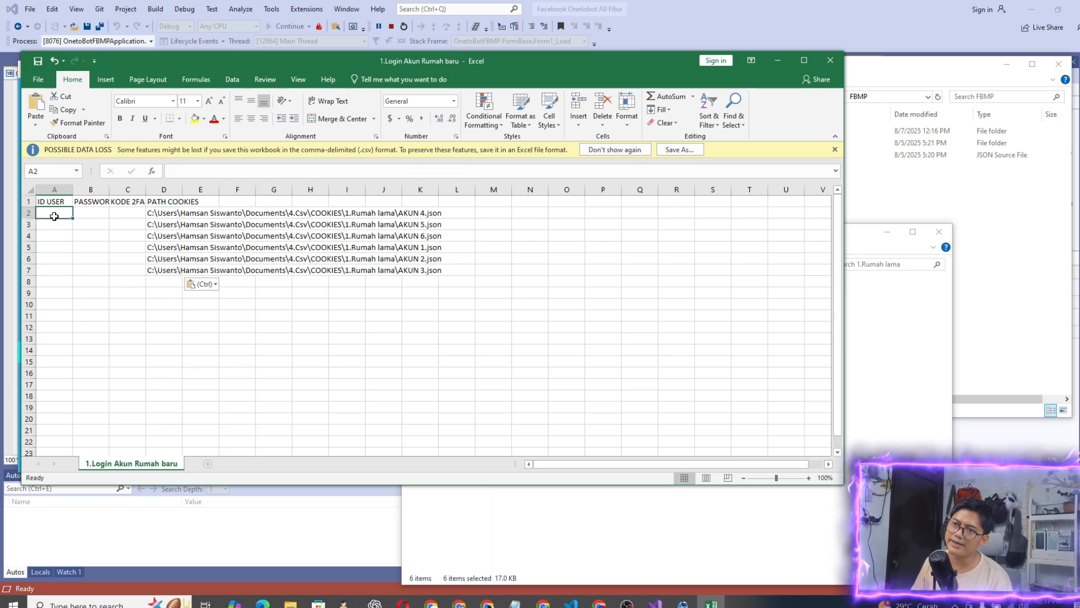
left_click(623, 561)
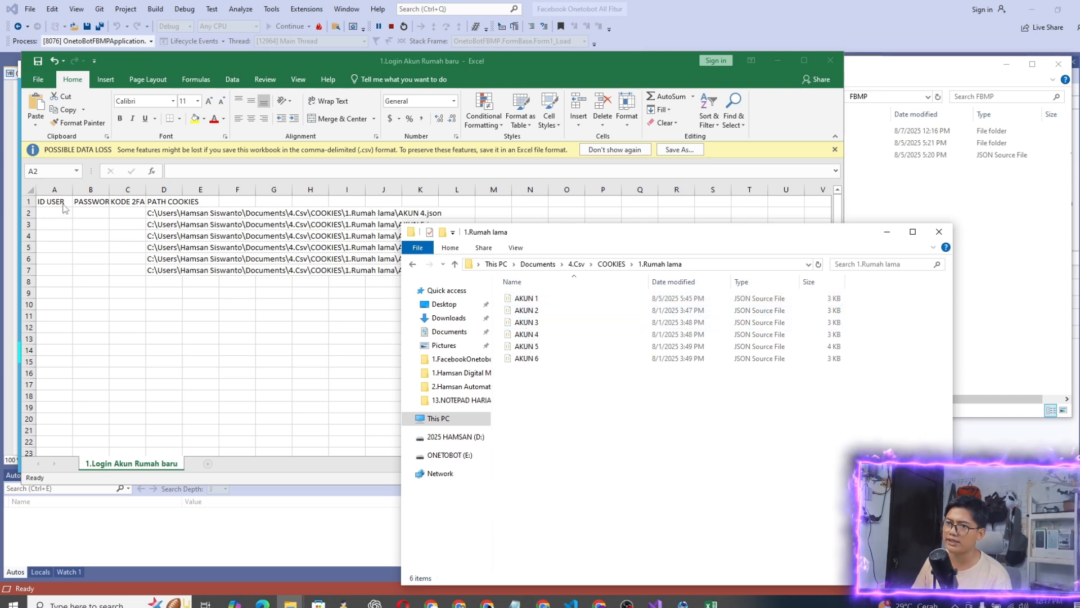
left_click(47, 211)
type("ORANG 1")
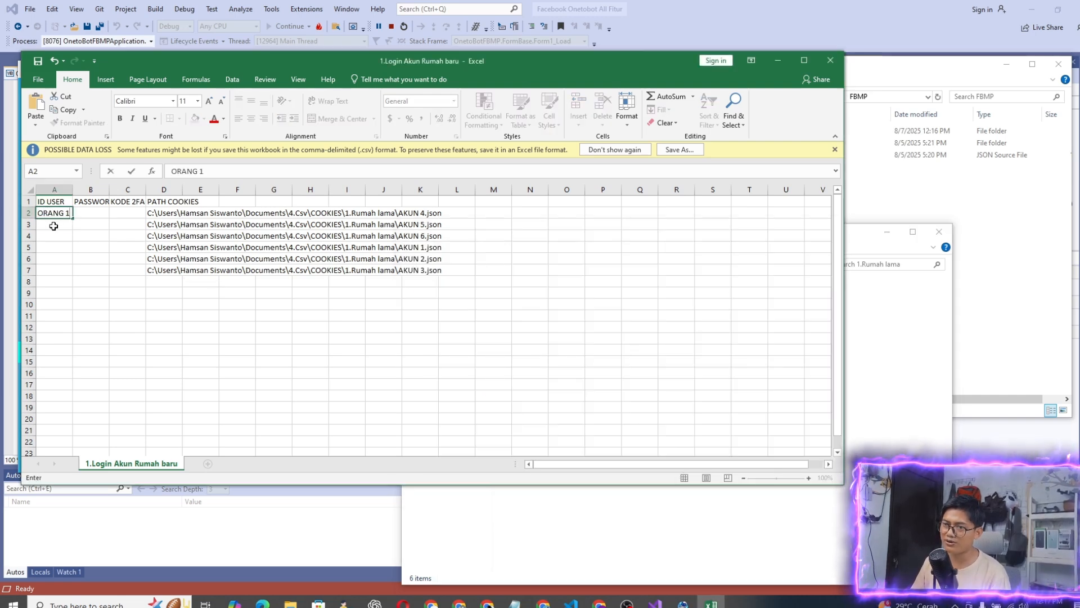
key("Return")
type("O")
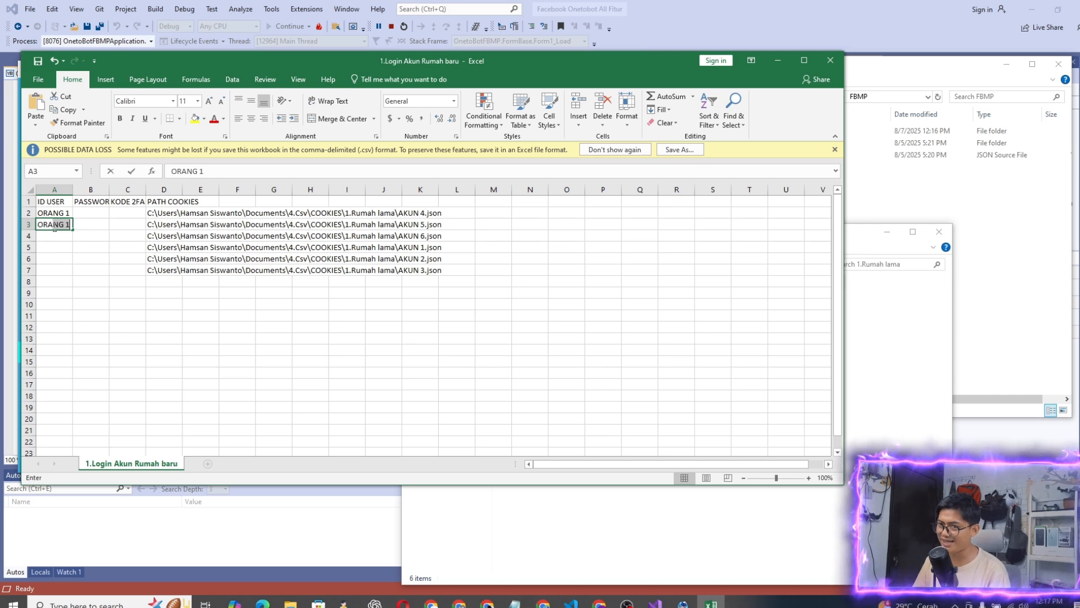
type("RANG 1")
left_click(56, 257)
double_click(68, 225)
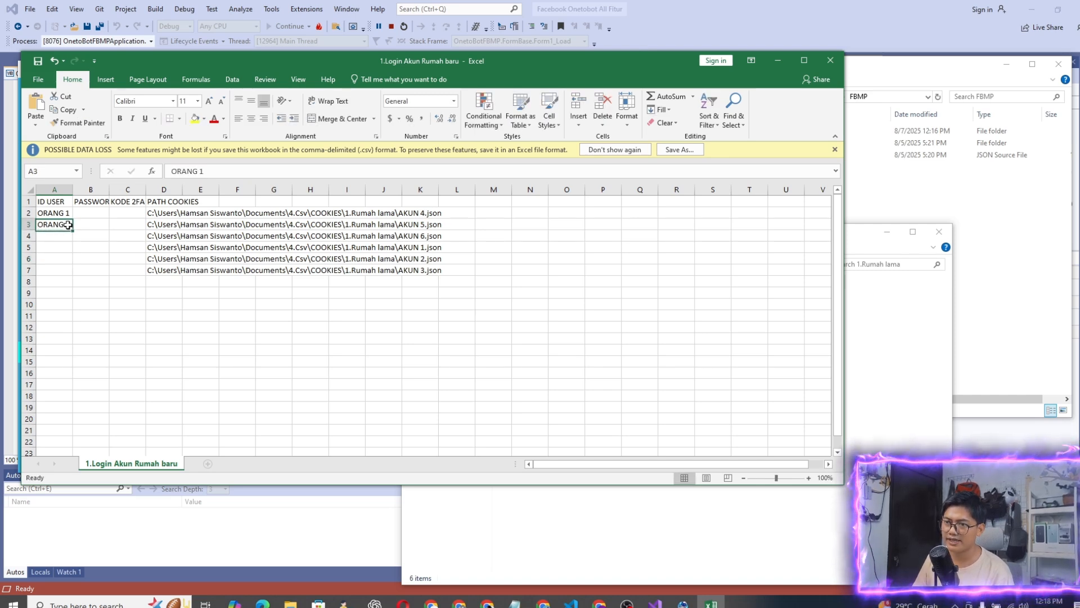
left_click_drag(74, 214, 72, 275)
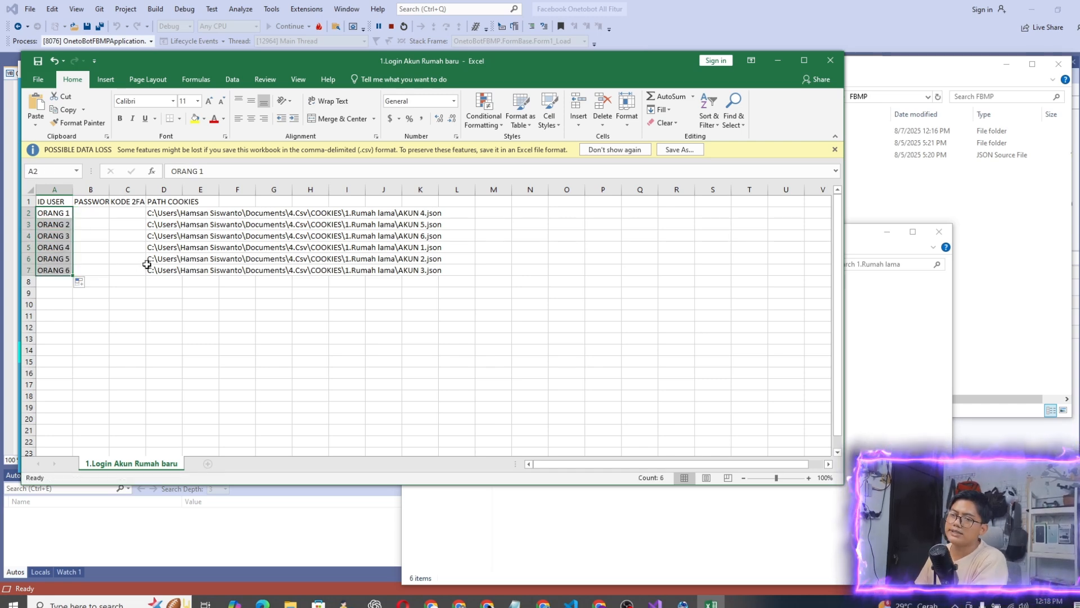
left_click(147, 258)
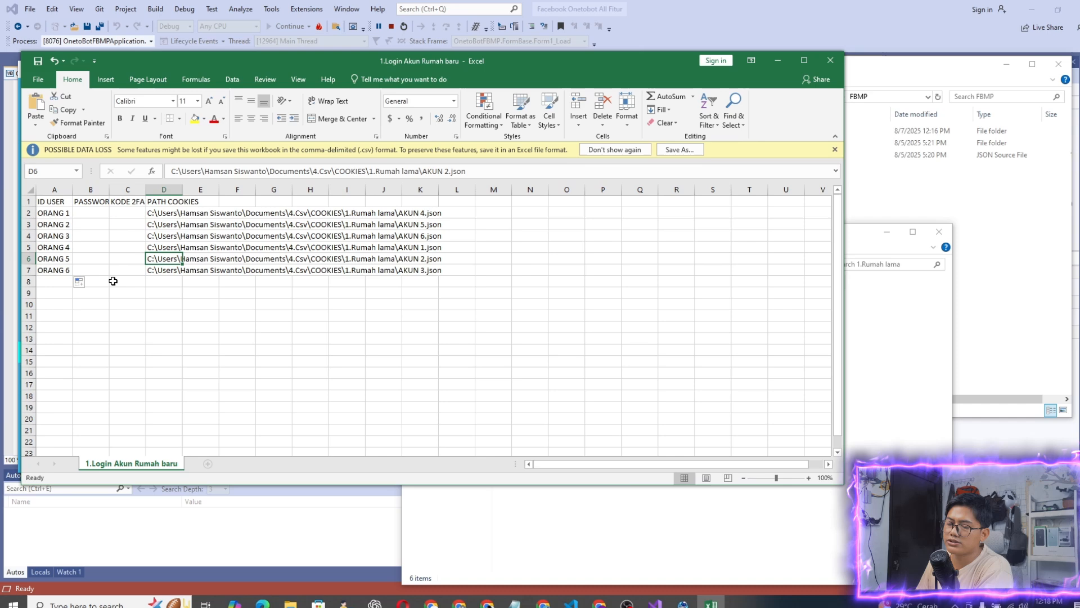
left_click(96, 213)
left_click_drag(116, 212, 140, 262)
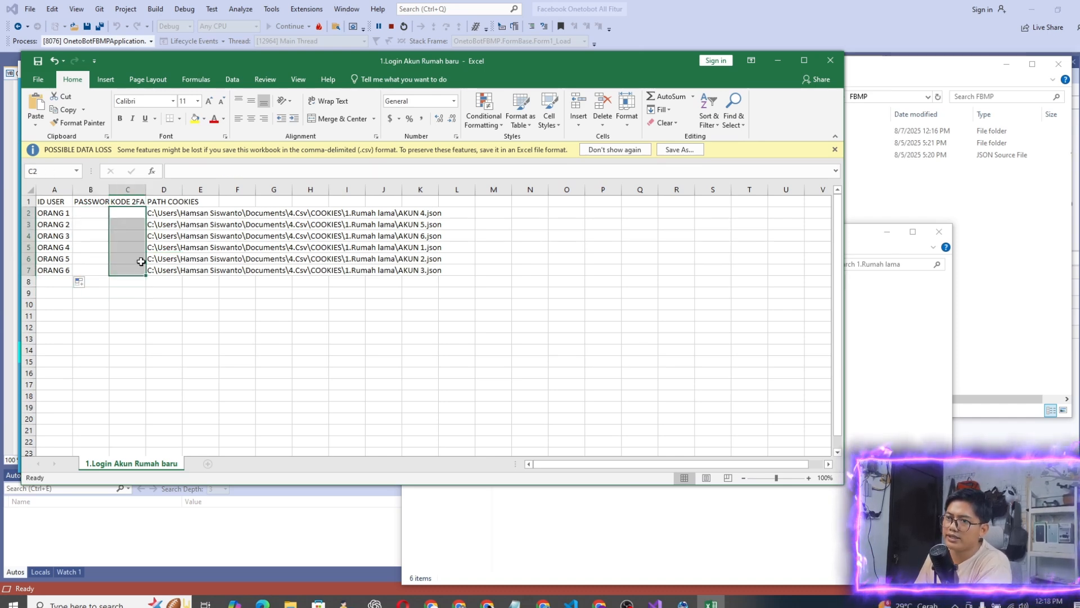
left_click(50, 213)
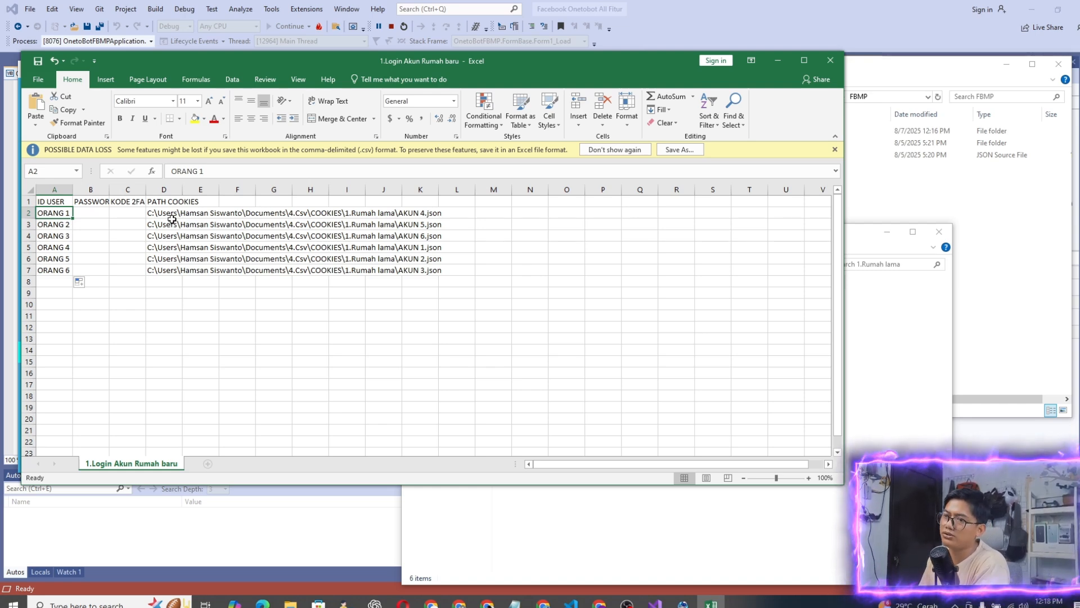
Minimize the Excel sheet and the open folder windows, and bring the FBMP folder back up beside Onetobot
left_click_drag(166, 214, 160, 269)
left_click(86, 223)
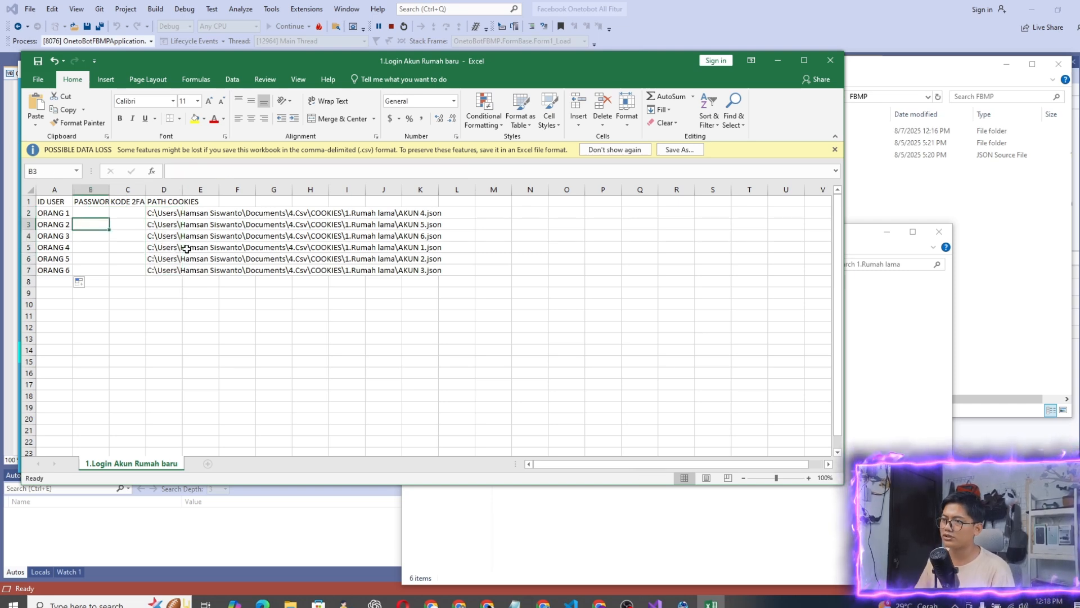
left_click(1006, 65)
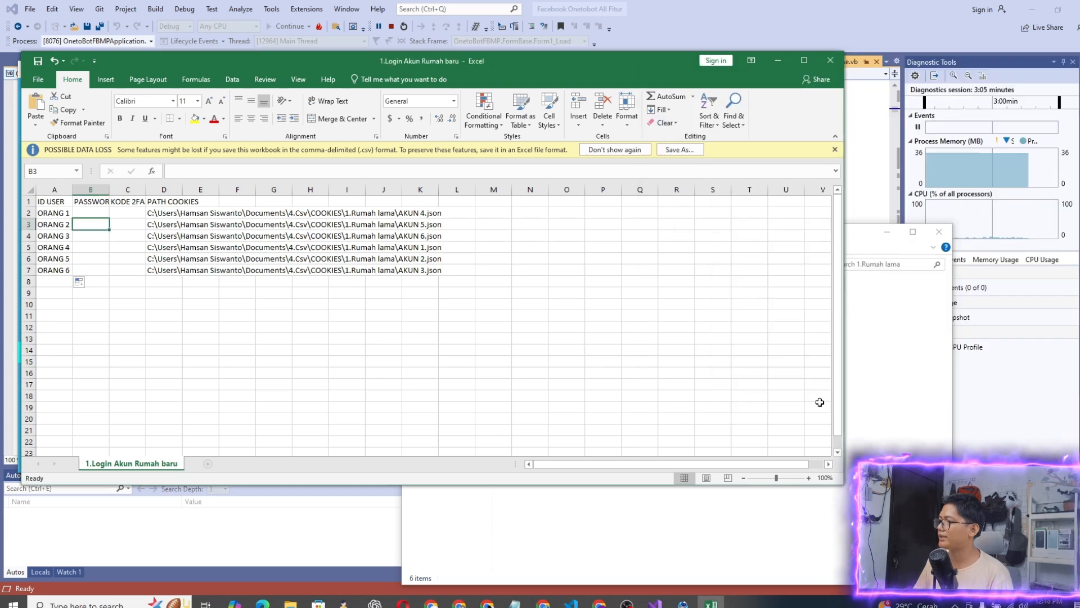
left_click(887, 232)
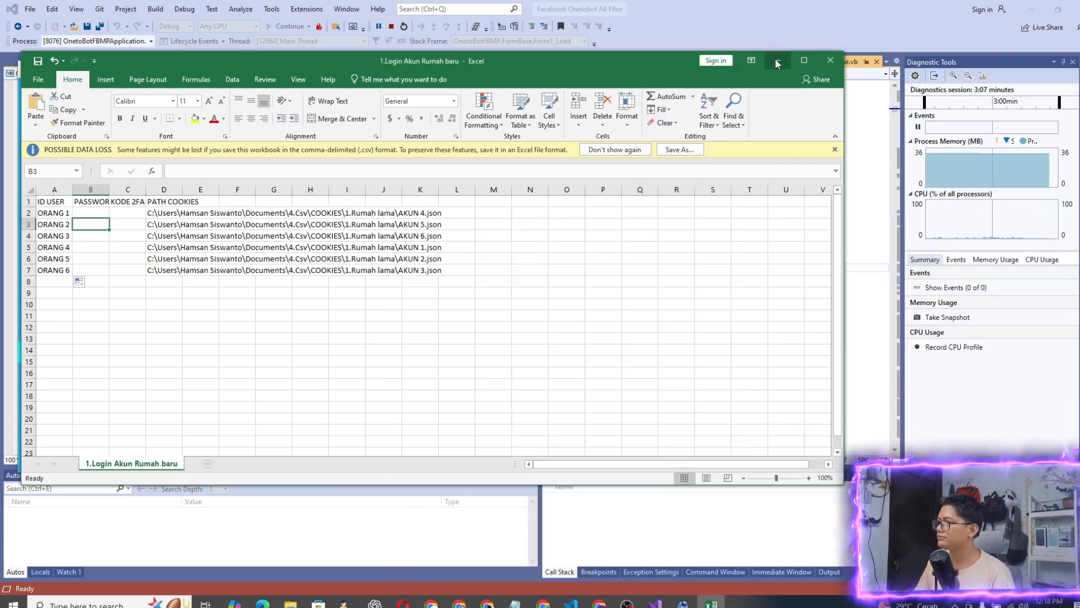
left_click(778, 61)
mouse_move(290, 603)
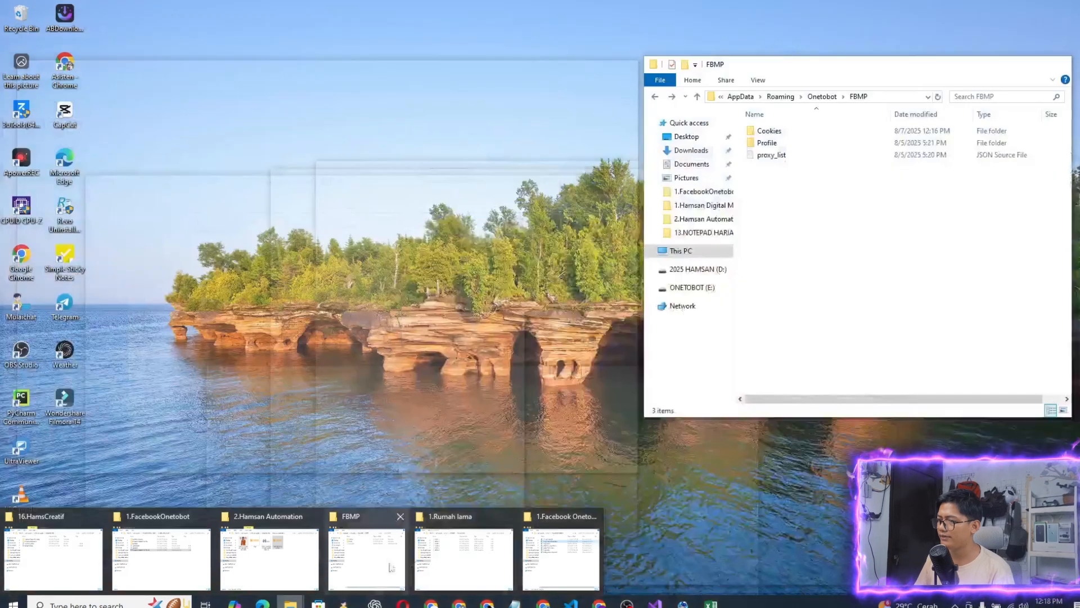
left_click(367, 556)
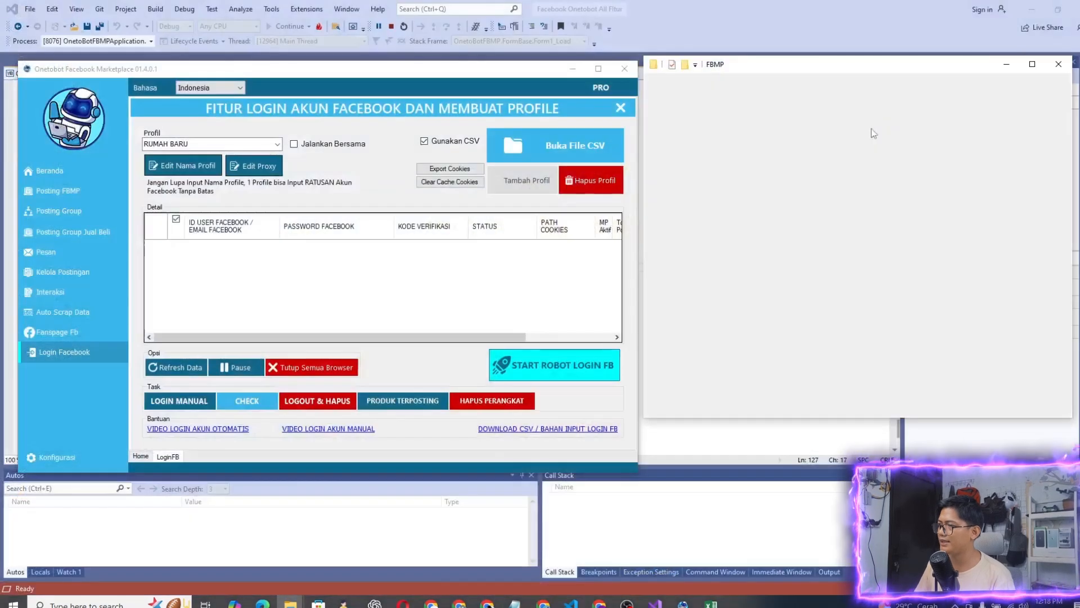
left_click_drag(748, 172, 949, 329)
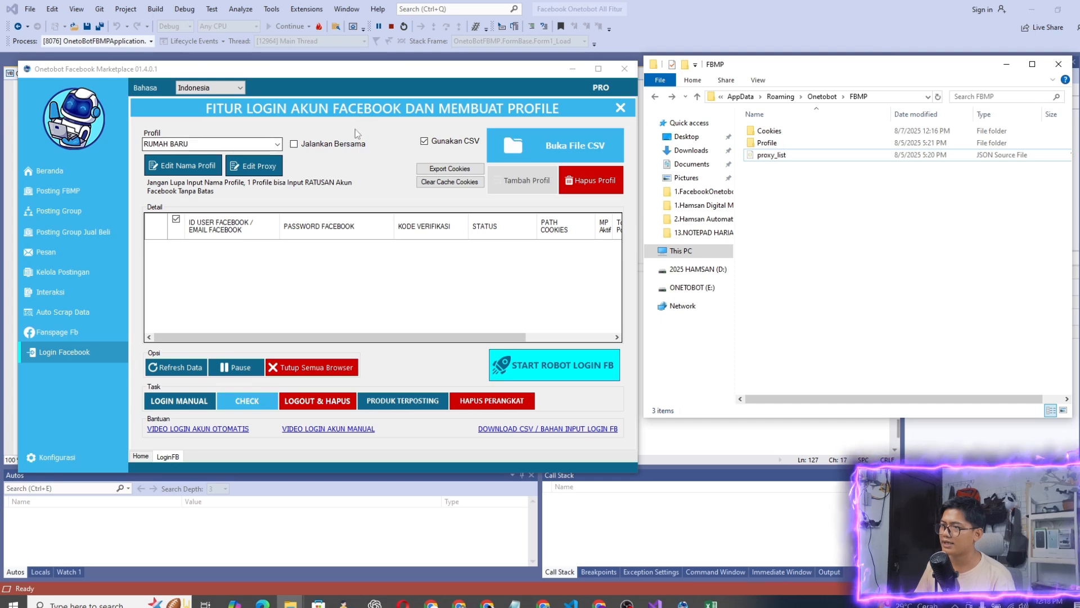
Load the CSV file 1.Login Akun Rumah baru into Onetobot's Facebook login page
left_click(543, 146)
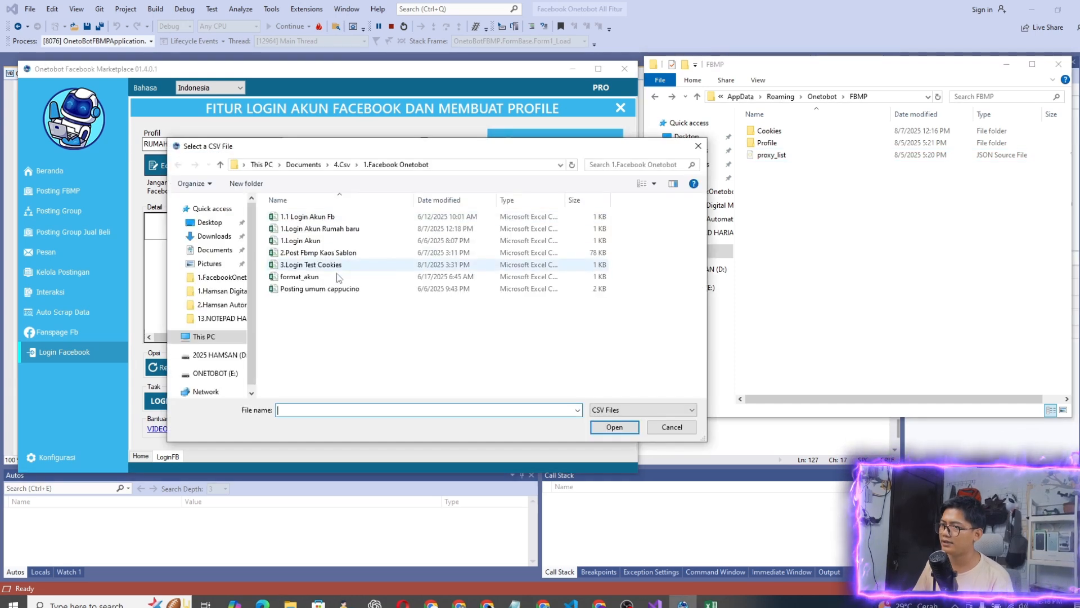
left_click(307, 254)
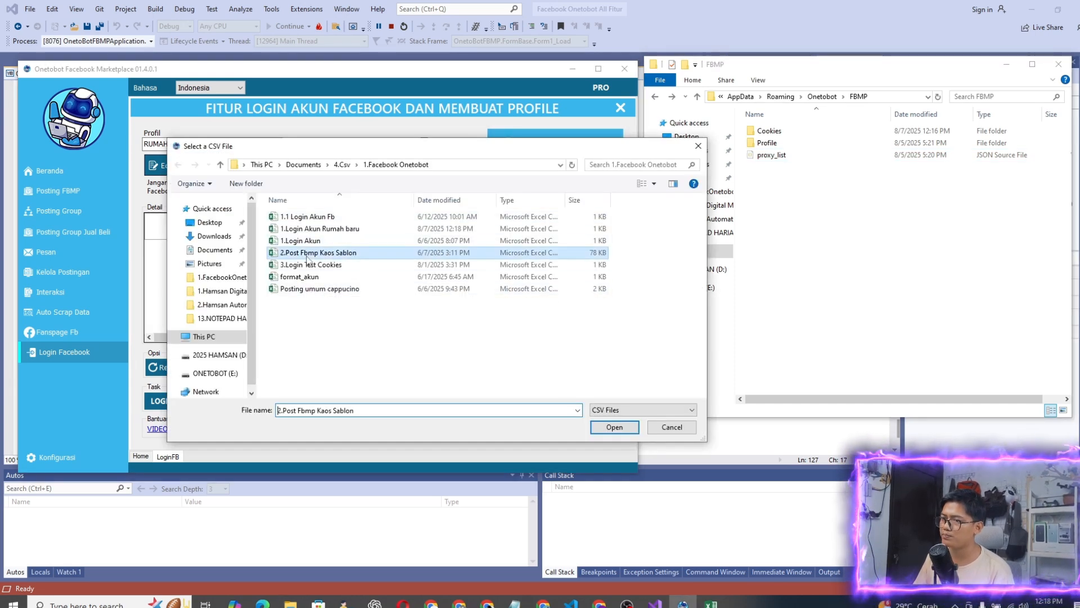
left_click(315, 229)
left_click(635, 426)
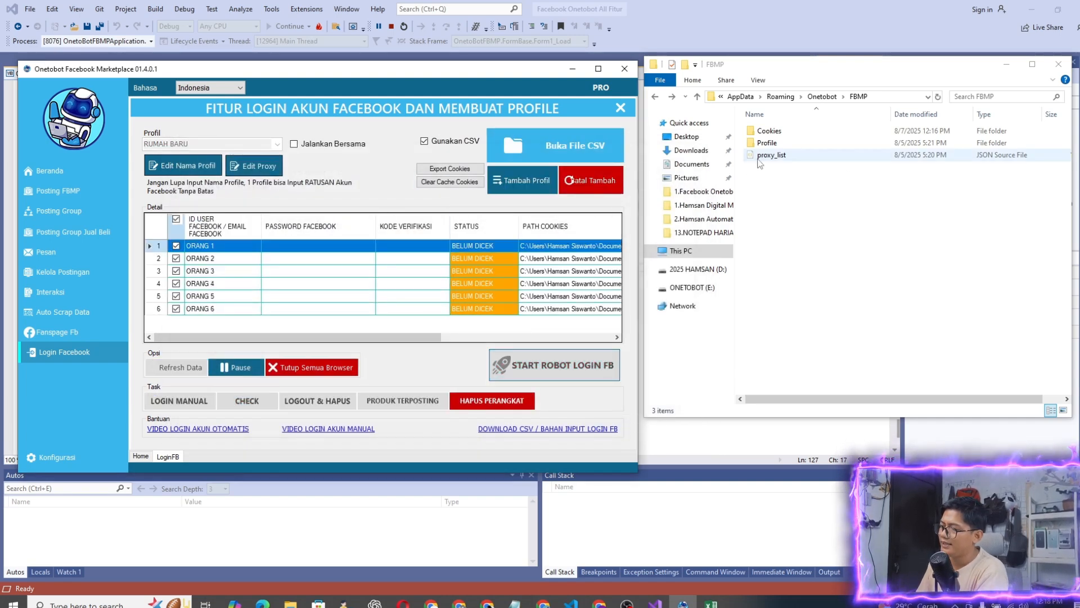
Add the loaded accounts ORANG 1 to ORANG 6 to the RUMAH BARU profile and acknowledge the save
left_click_drag(747, 168, 846, 204)
left_click(197, 258)
left_click(201, 272)
left_click(205, 297)
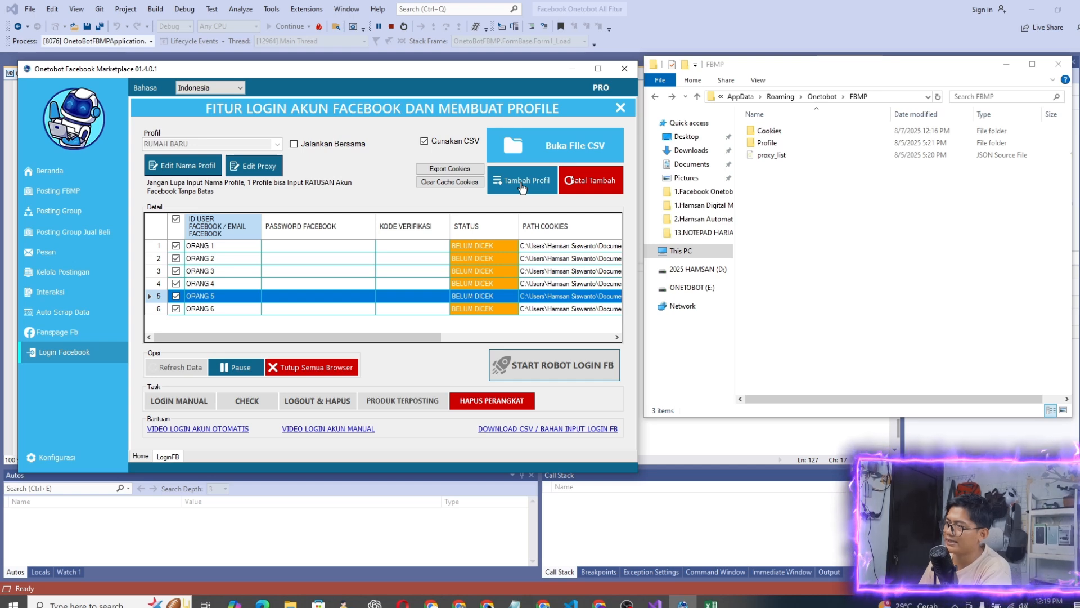
left_click_drag(765, 176, 827, 227)
left_click(540, 183)
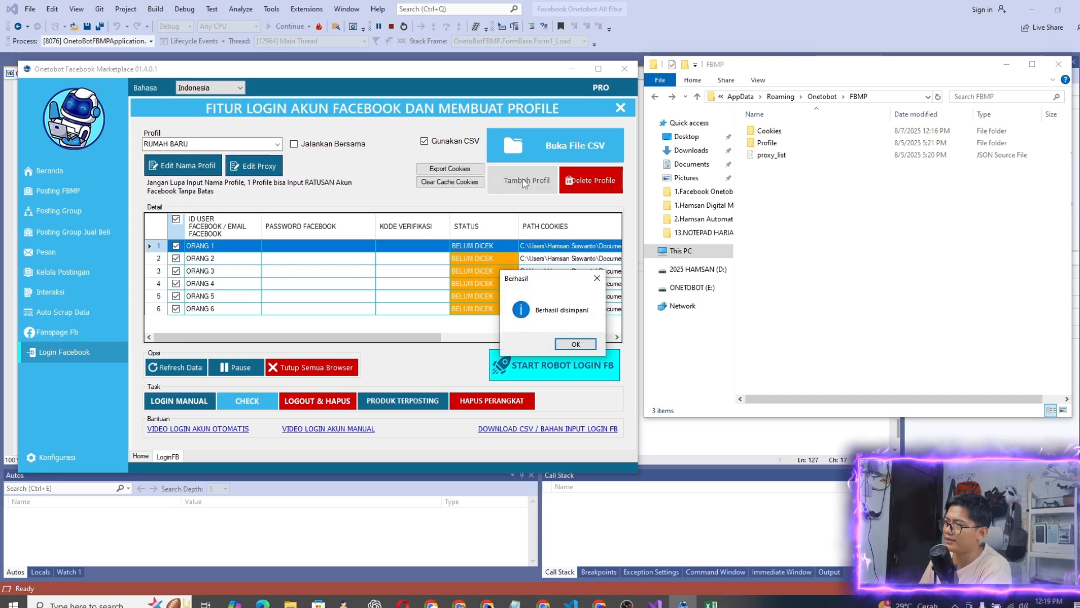
left_click(576, 345)
Open the UserData file from the FBMP folder in Notepad++, review the ORANG entries with their profile and cookie paths, and close it
left_click(769, 167)
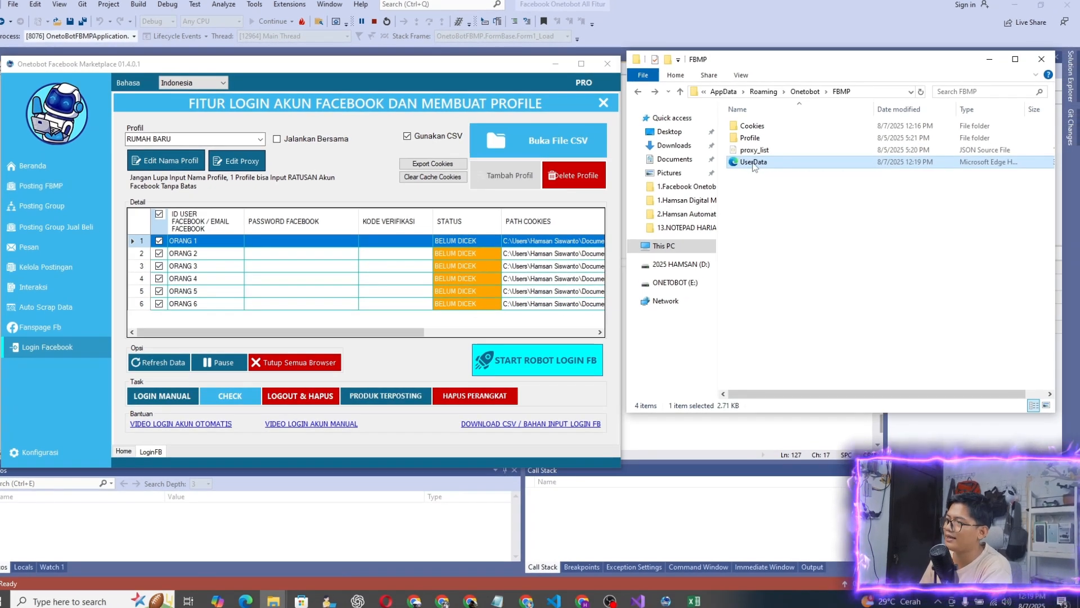
right_click(753, 164)
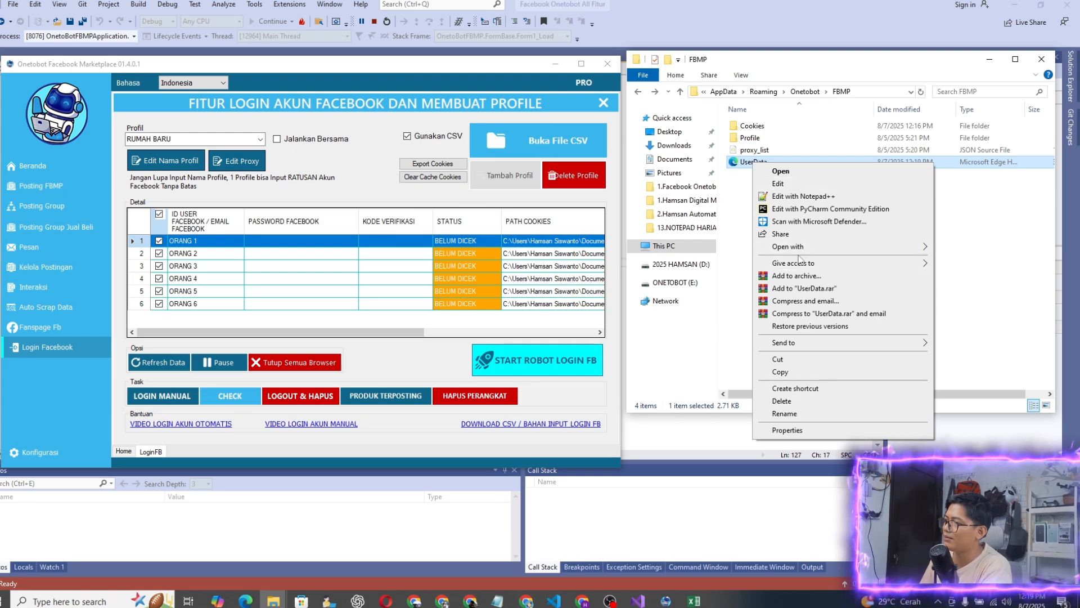
left_click(800, 197)
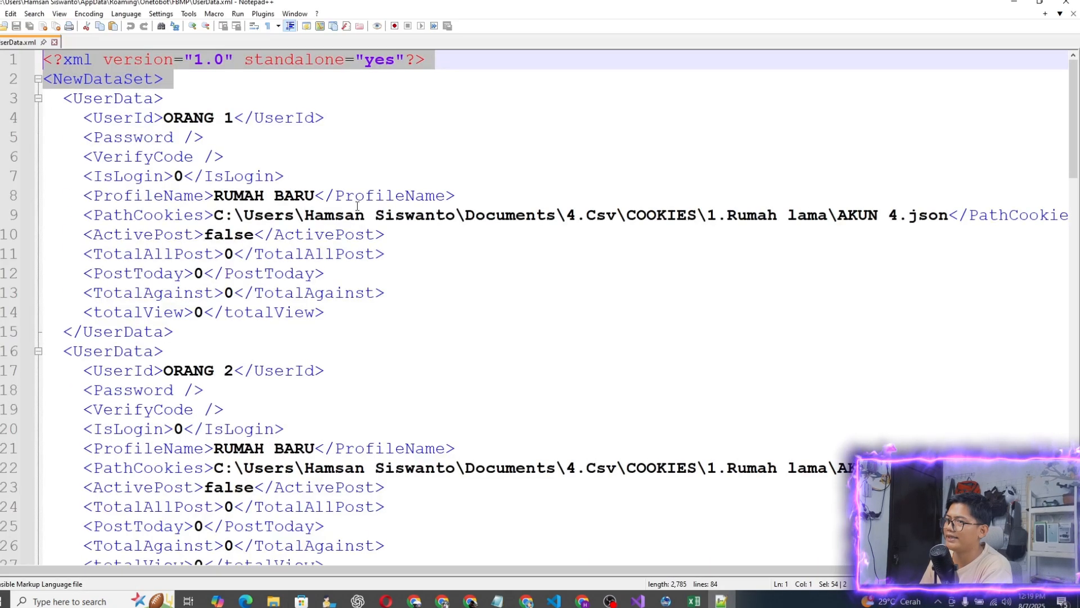
scroll(202, 135, "down", 4)
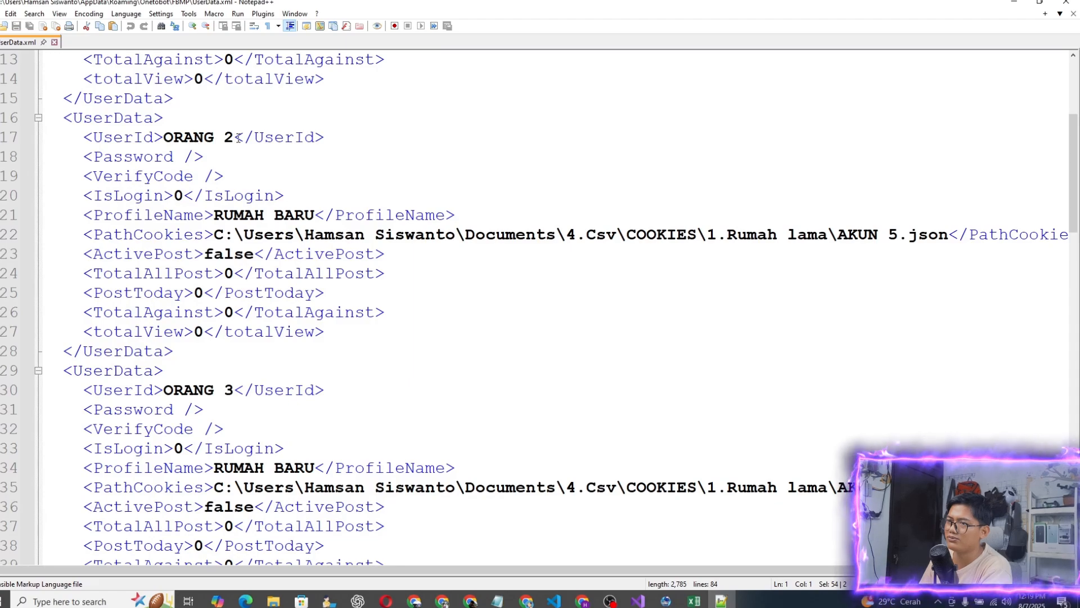
scroll(238, 138, "down", 5)
scroll(209, 162, "down", 18)
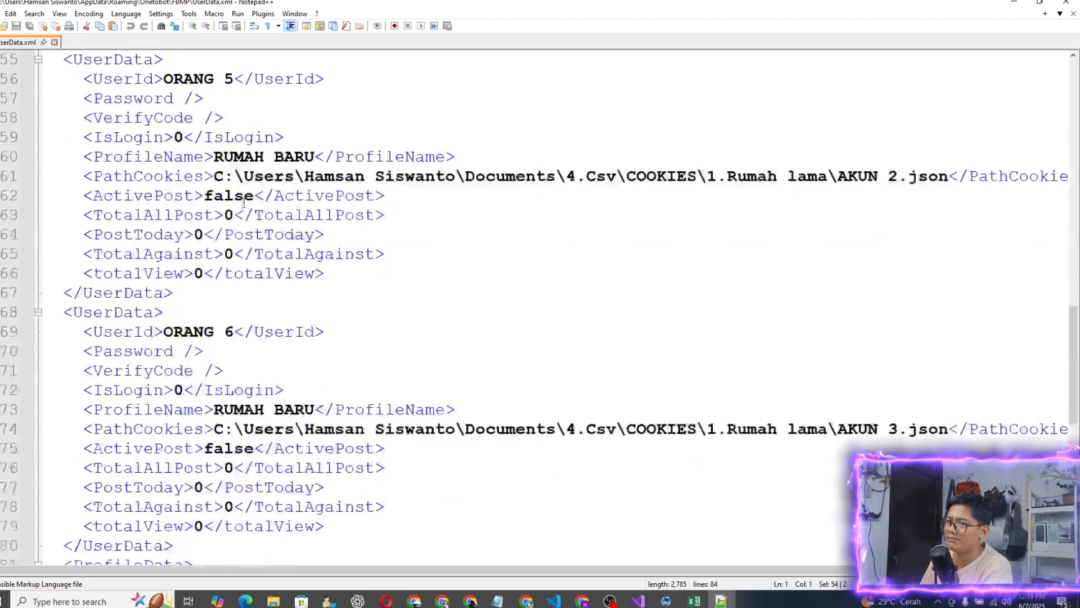
scroll(227, 257, "up", 4)
scroll(211, 326, "up", 20)
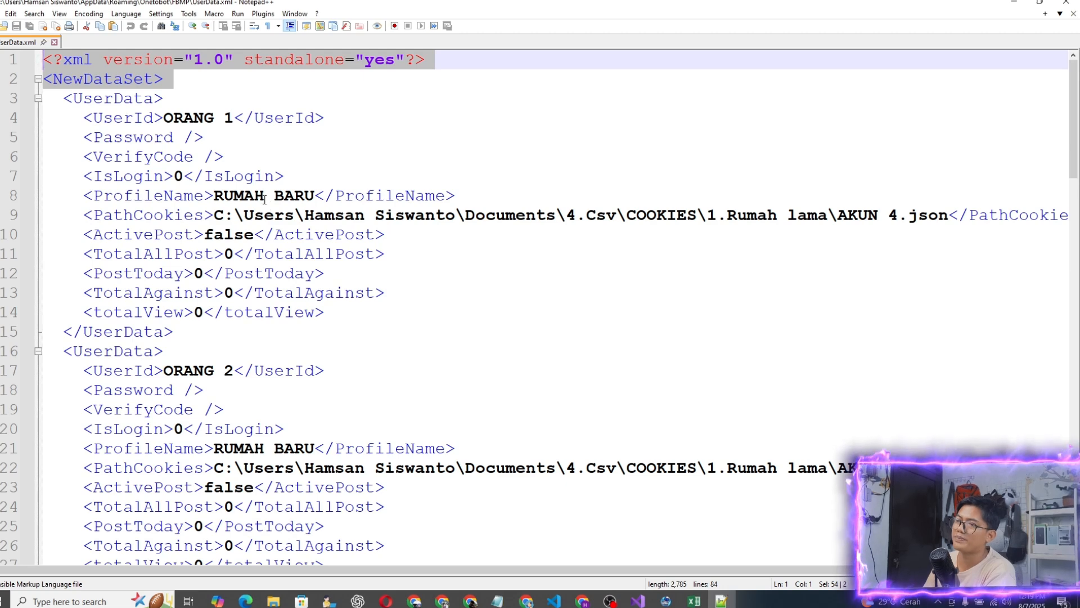
left_click_drag(195, 342, 45, 99)
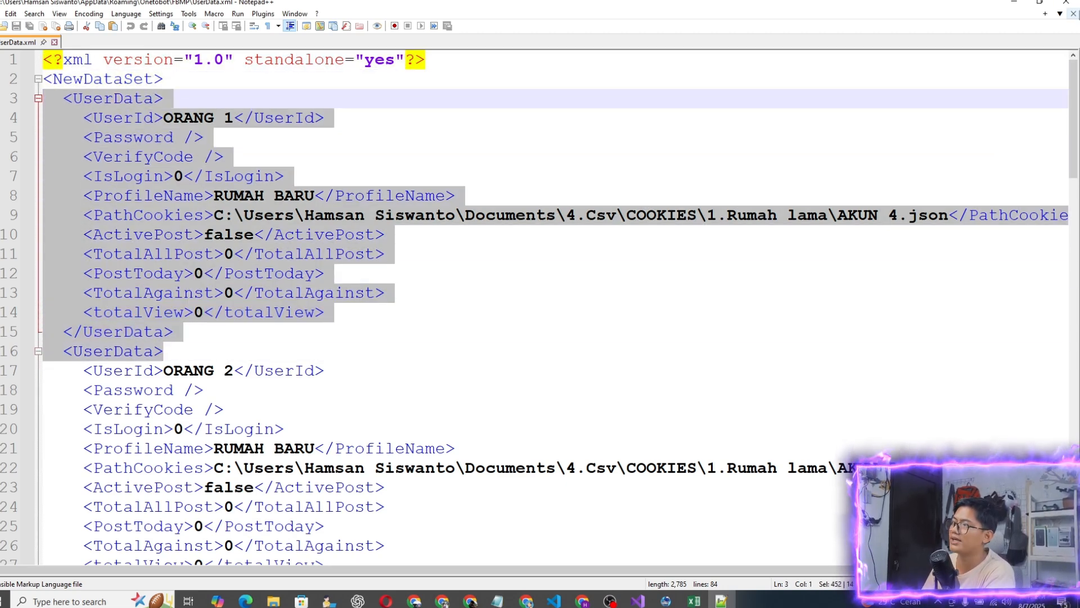
left_click(1067, 3)
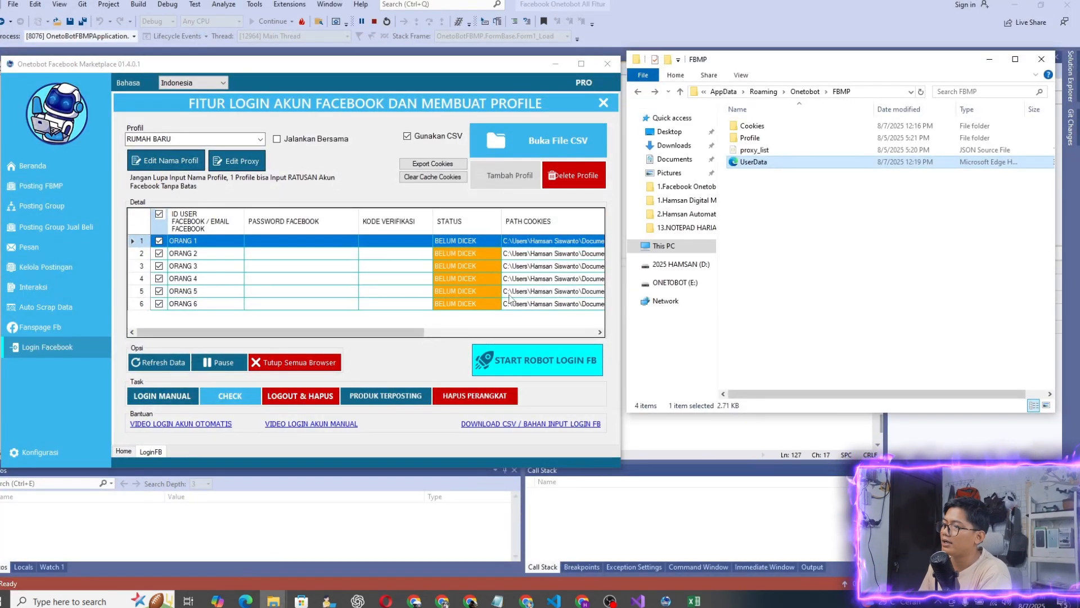
Deselect all accounts in the list, and view the profile's proxy settings without entering anything
left_click(175, 216)
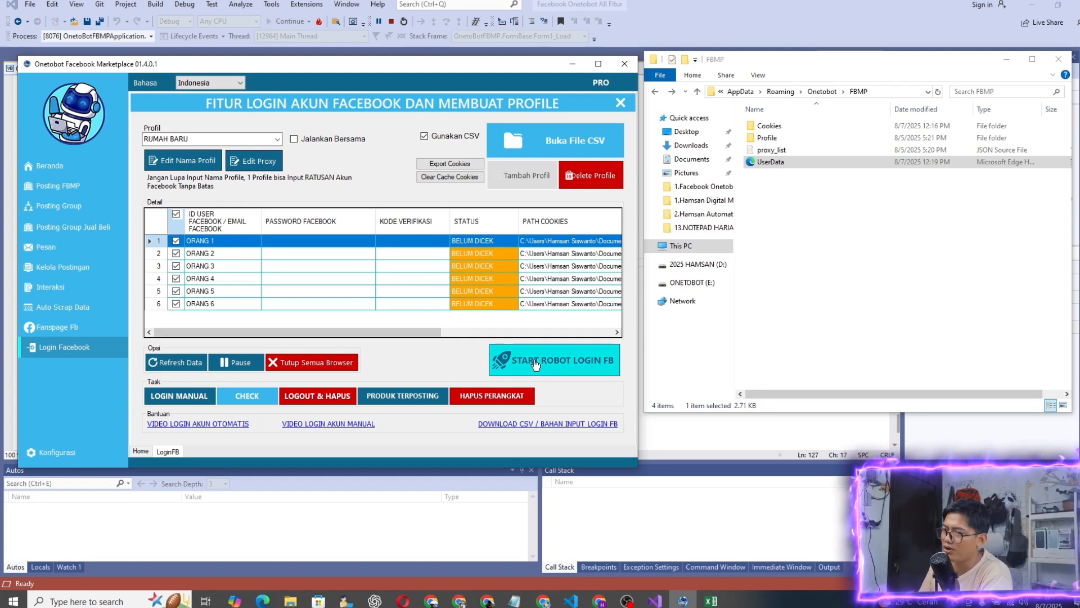
left_click(253, 160)
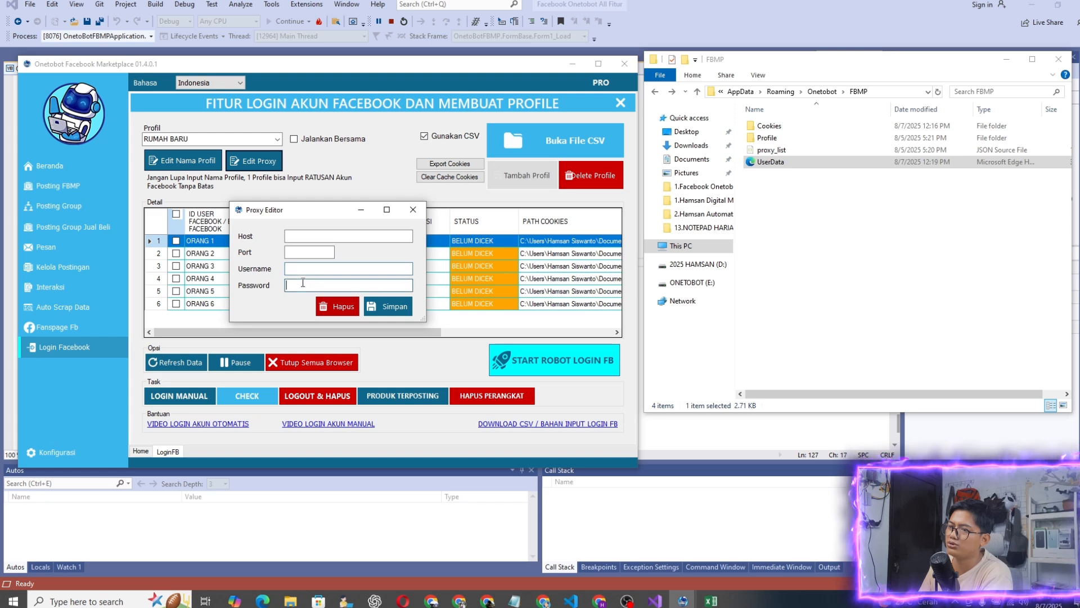
left_click(304, 268)
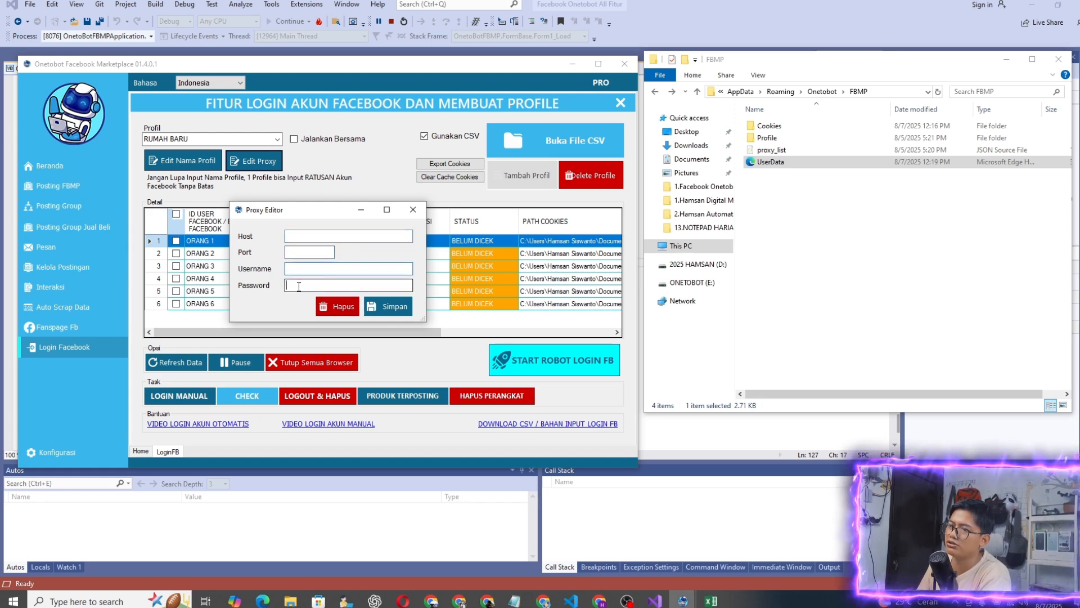
left_click(413, 209)
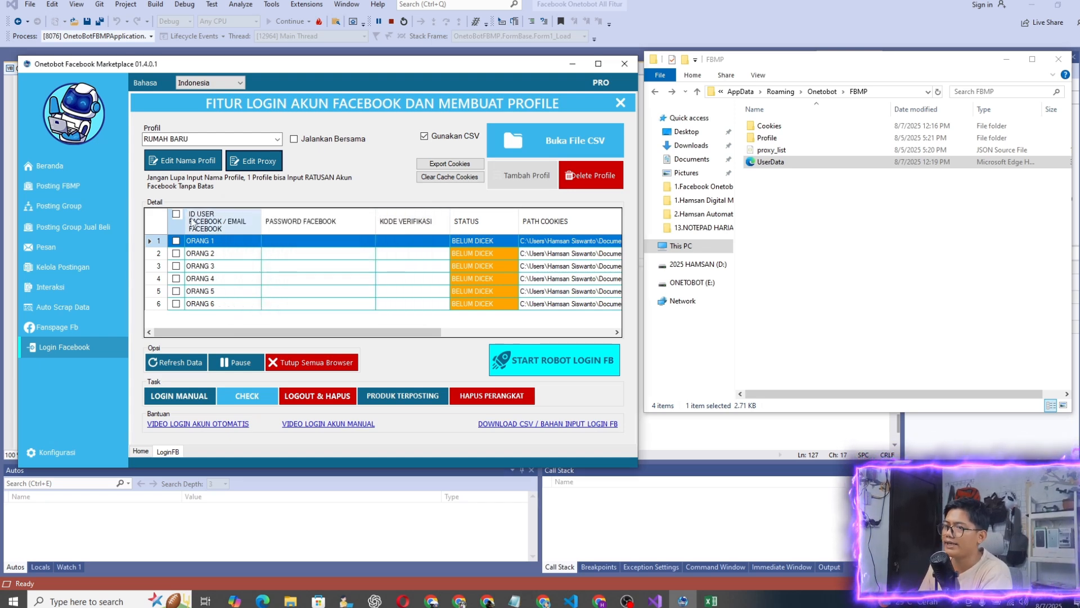
Run the robot login for ORANG 1 only, moving its browser window aside, and dismiss the completion message
left_click(176, 242)
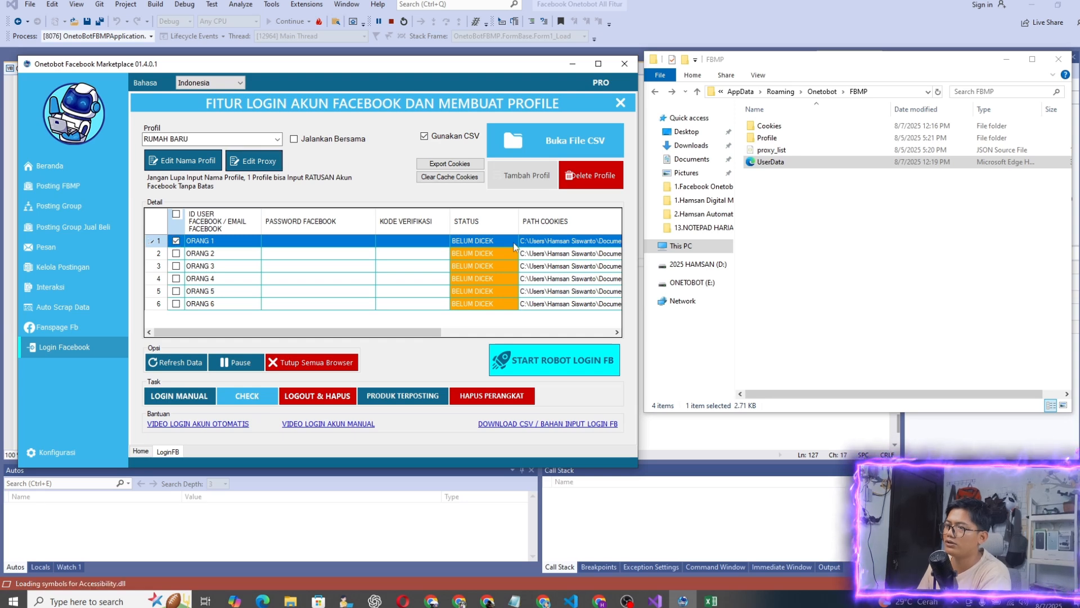
left_click(563, 368)
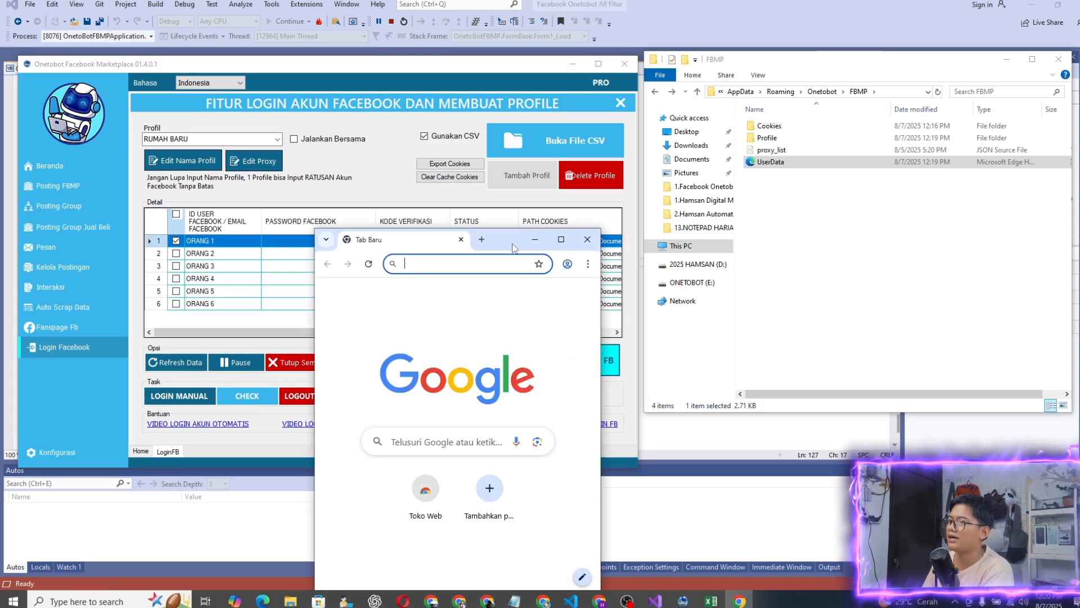
left_click_drag(513, 241, 522, 211)
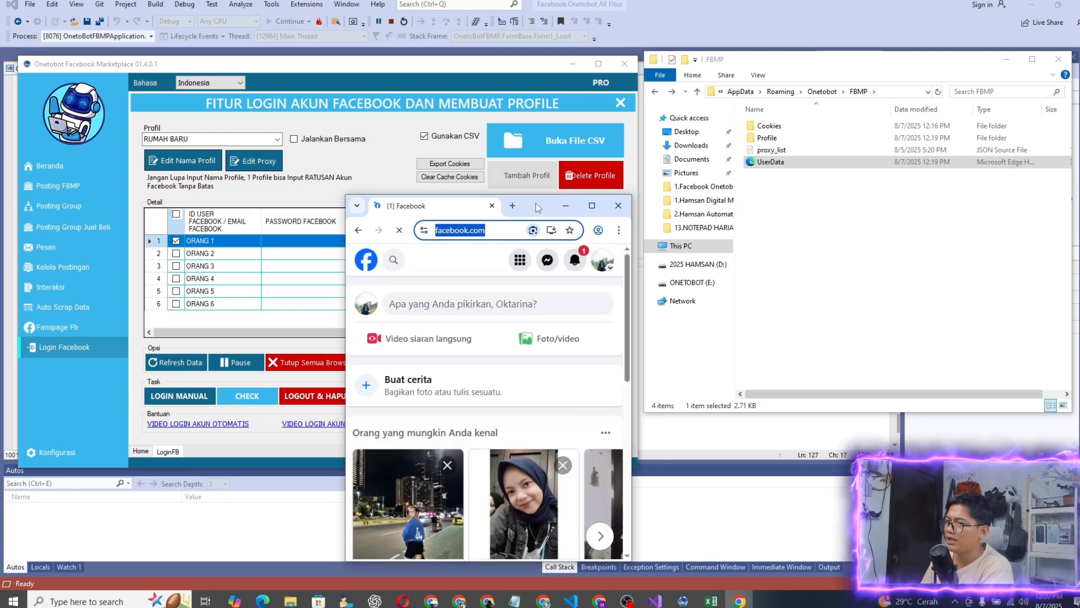
left_click_drag(537, 207, 358, 187)
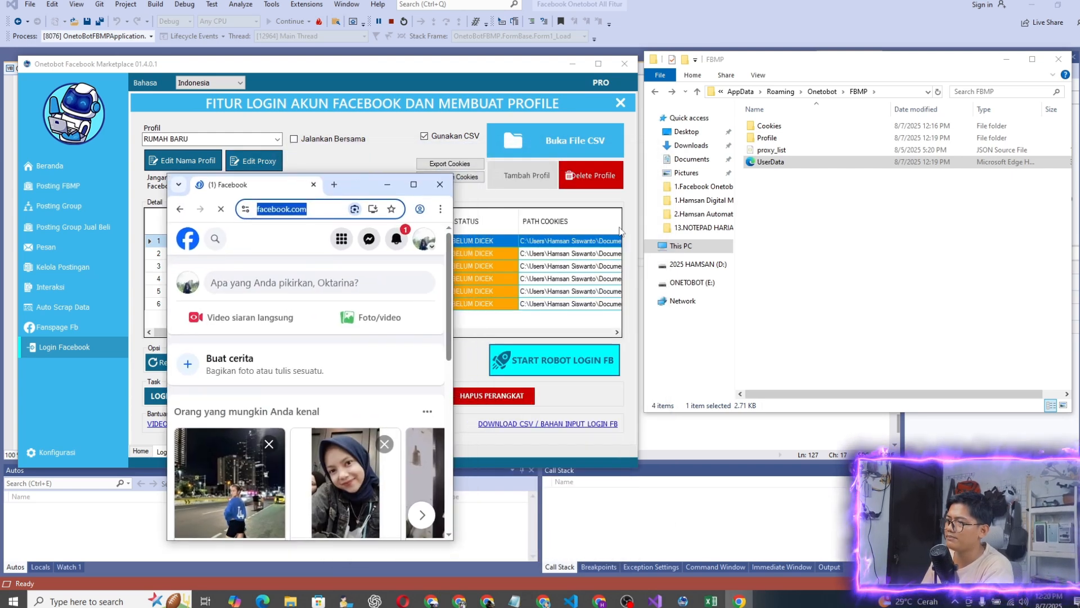
left_click(776, 151)
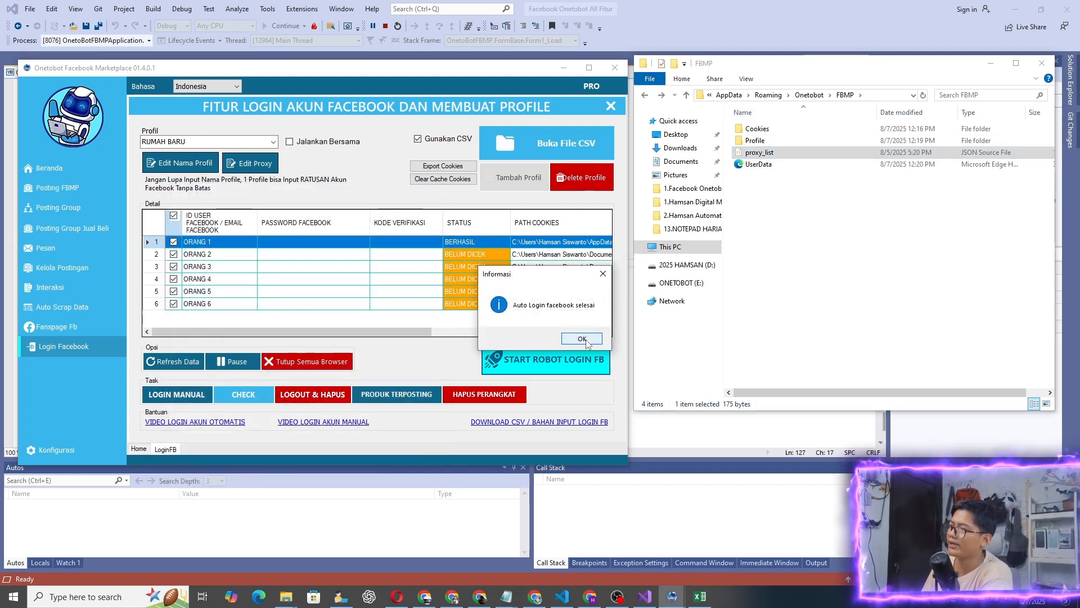
left_click(583, 338)
Reload the FBMP folder and examine the account folders inside Profile, including ORANG 1, returning to FBMP
left_click(803, 235)
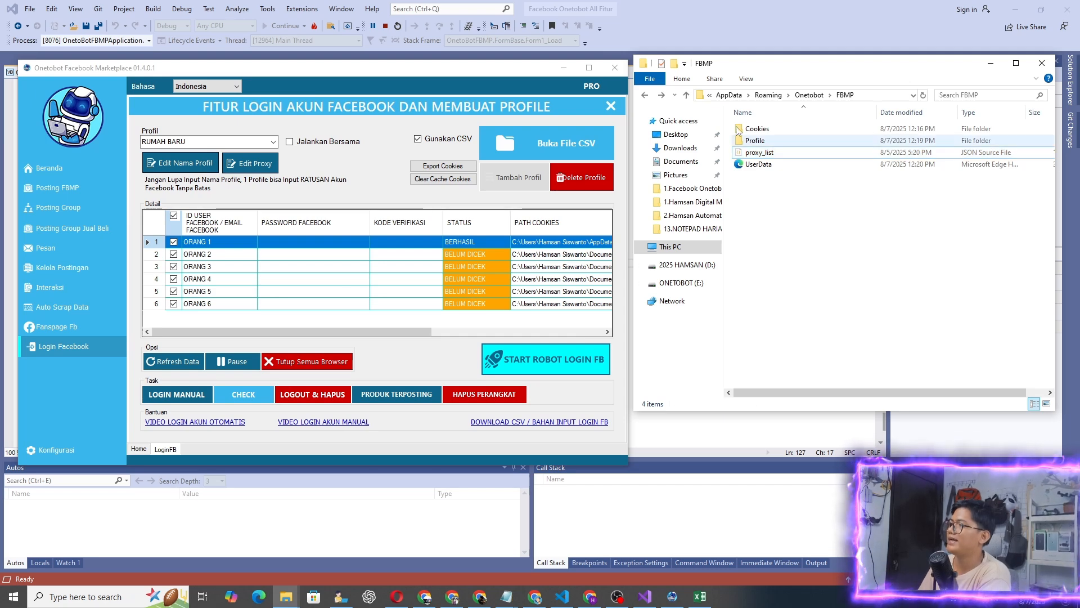
left_click(645, 95)
left_click(662, 96)
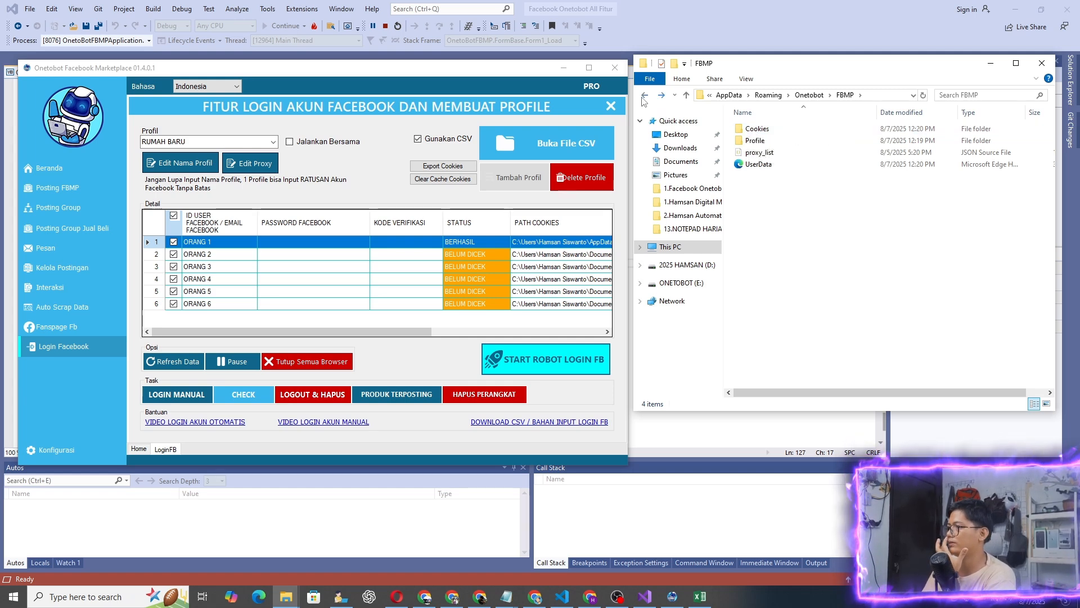
left_click(644, 95)
left_click(662, 95)
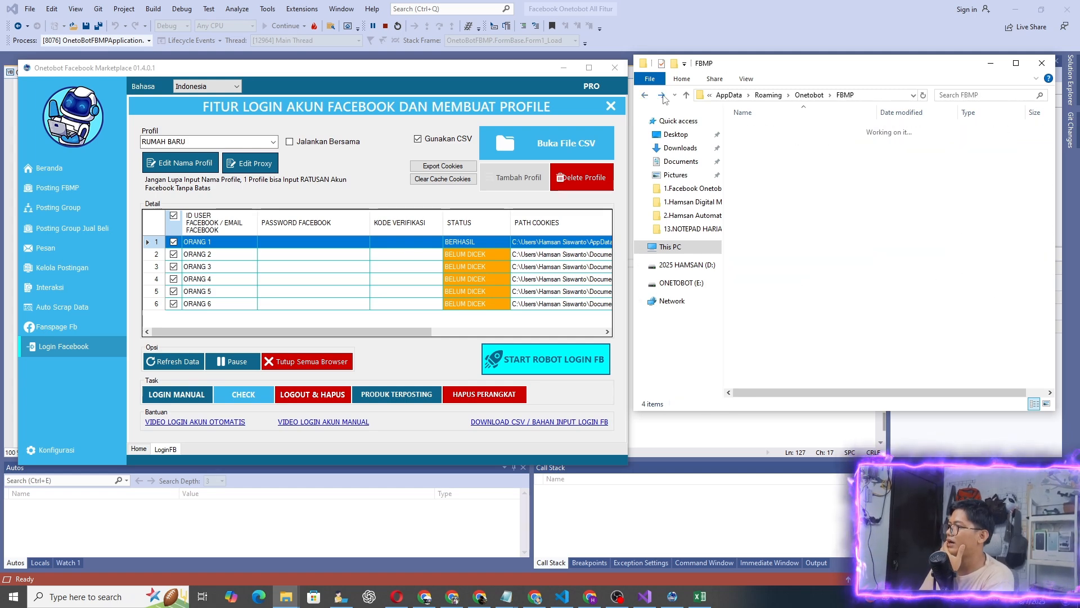
double_click(756, 140)
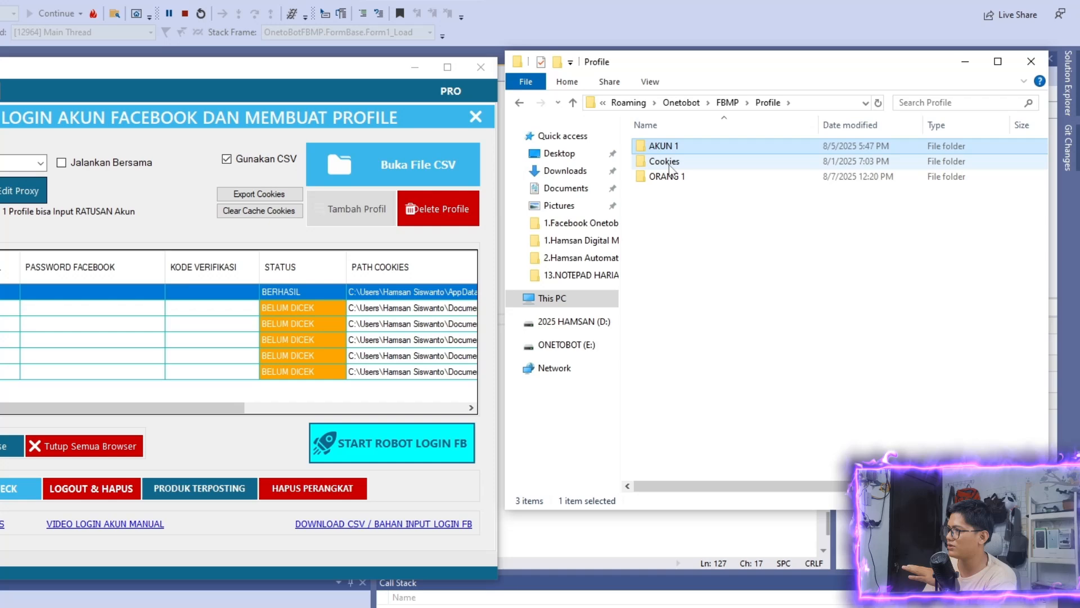
left_click(756, 152)
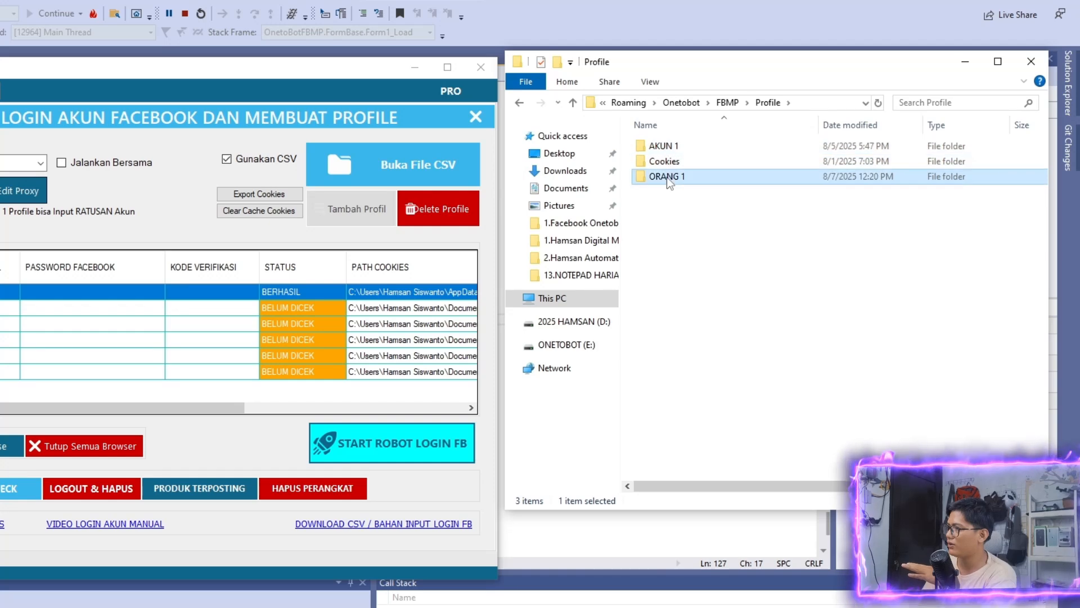
left_click(520, 106)
left_click(667, 231)
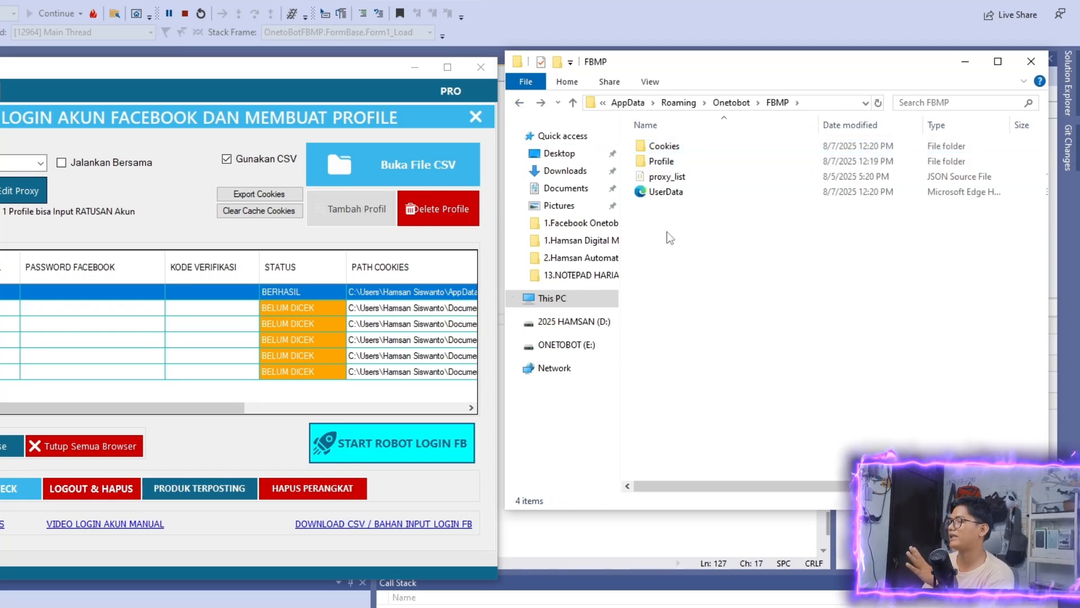